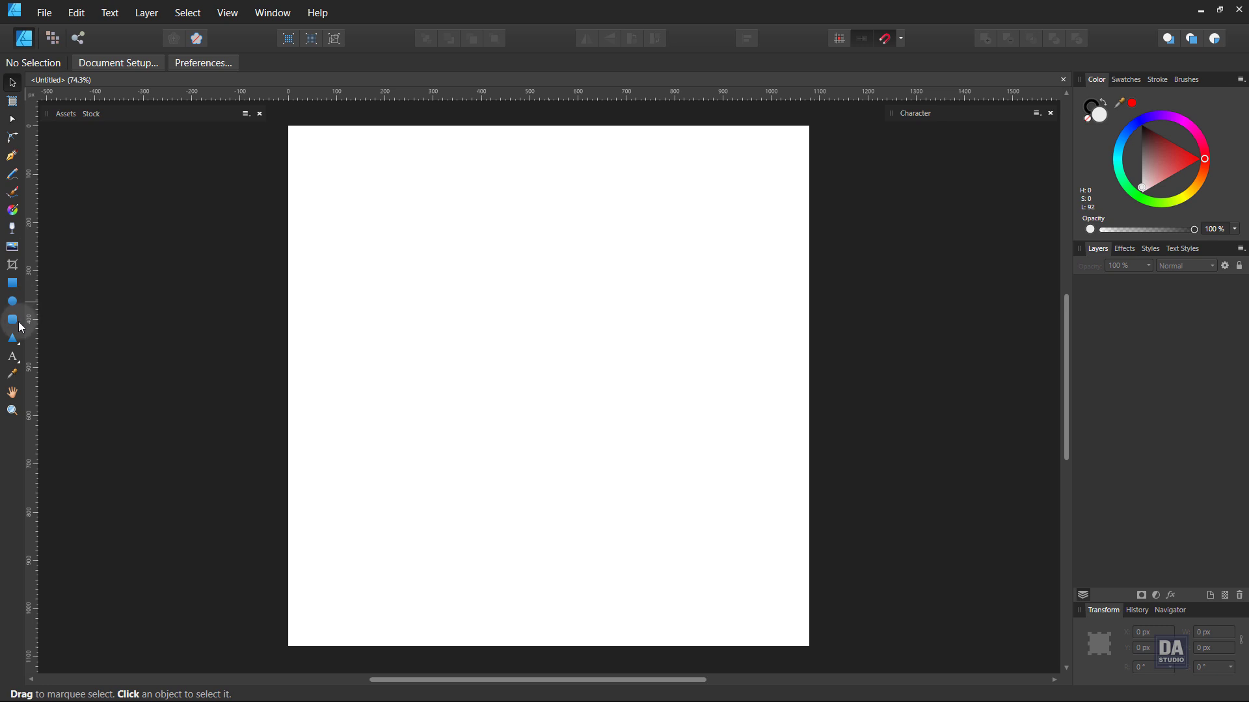
Draw a rounded square about 685 px wide, centred on the page.
{"action": "left_click", "coordinate": [12, 319]}
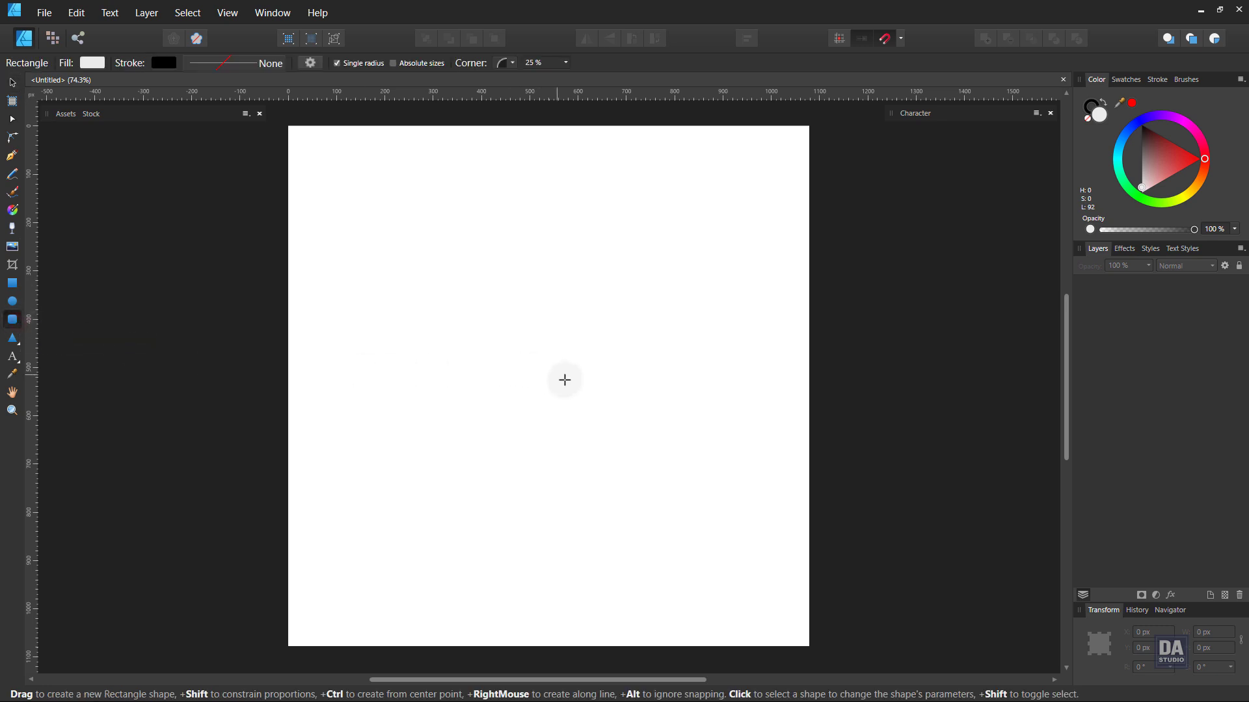
{"action": "left_click_drag", "start_coordinate": [549, 388], "coordinate": [728, 539]}
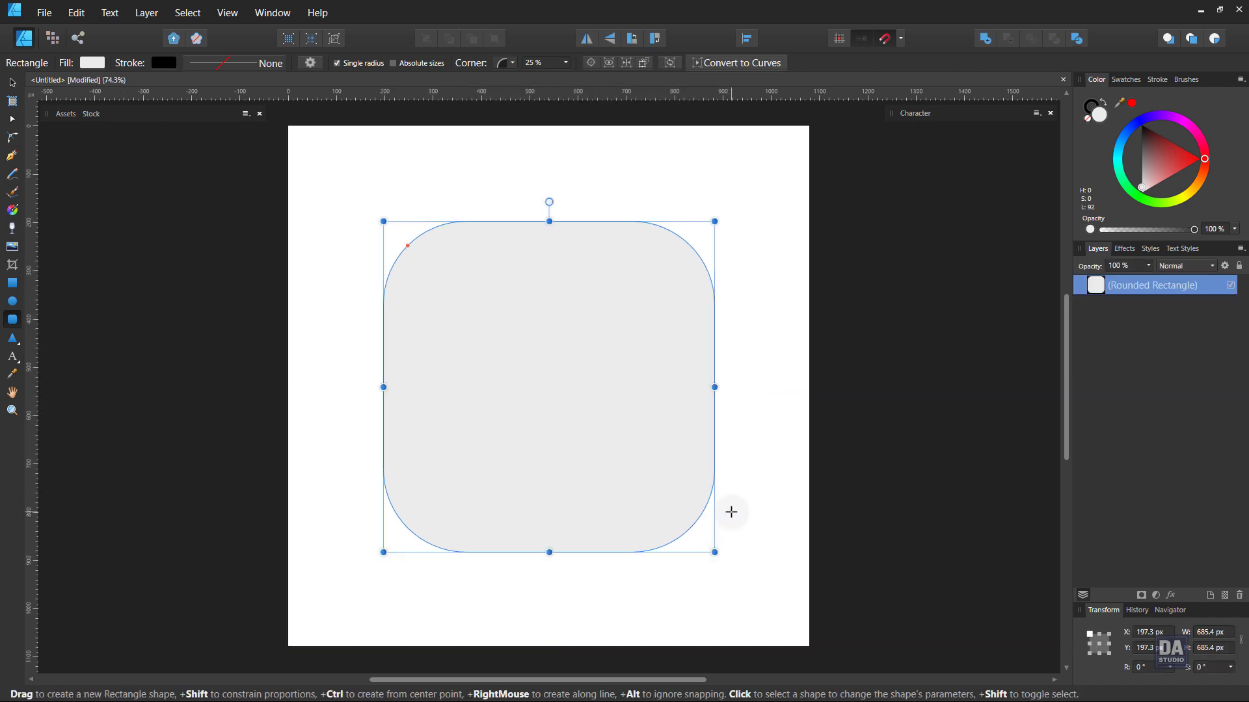
{"action": "left_click", "coordinate": [748, 460]}
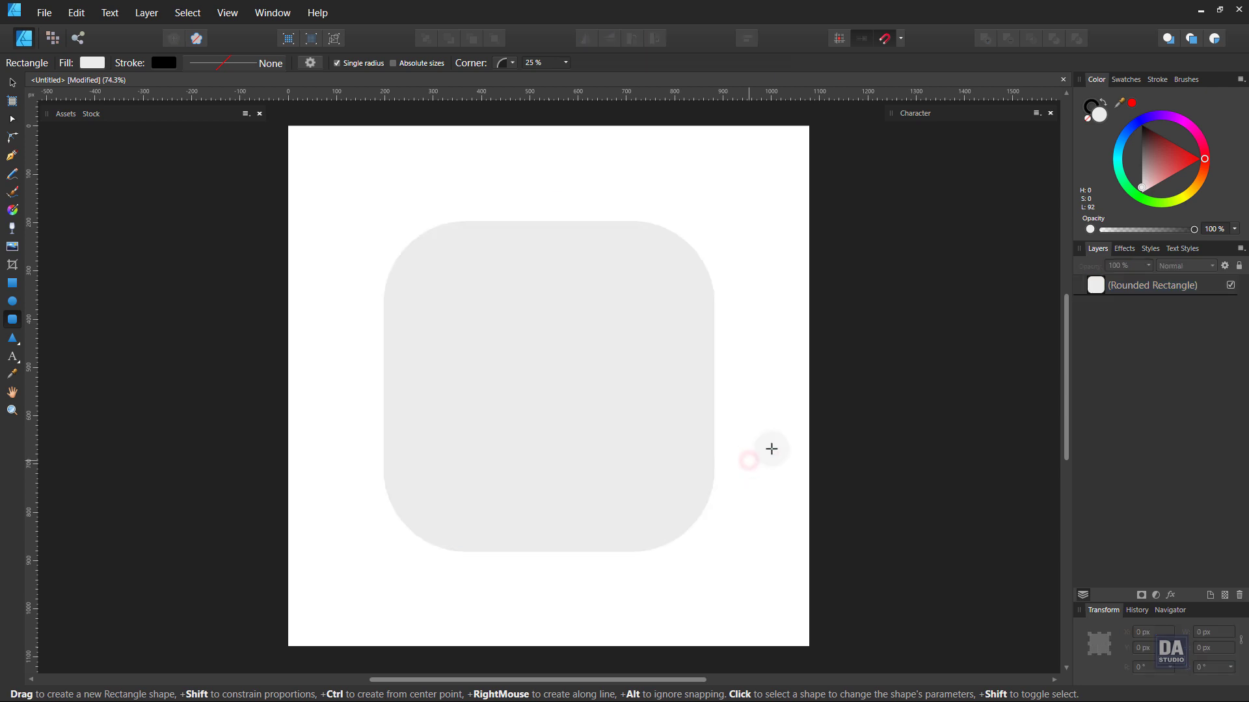
Draw a light grey (L 86) rectangle covering the whole 1080 px page and place it behind the rounded square.
{"action": "left_click", "coordinate": [1142, 190]}
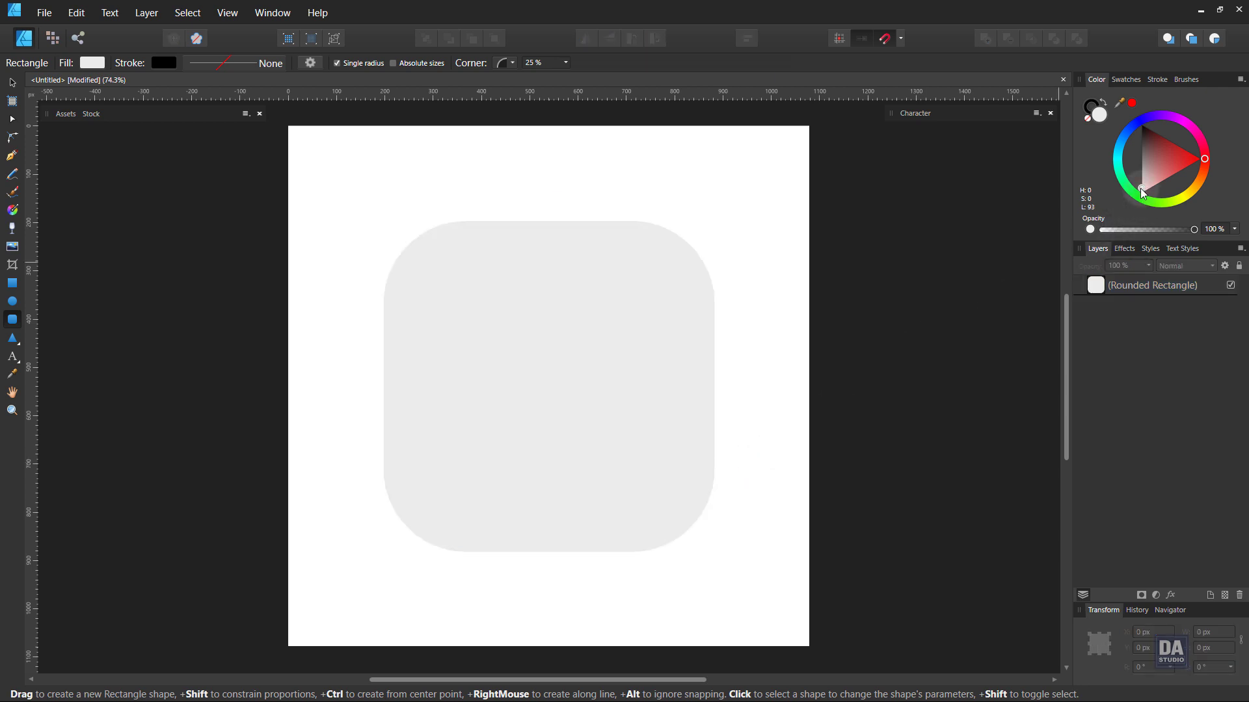
{"action": "left_click_drag", "start_coordinate": [1143, 192], "coordinate": [1140, 187]}
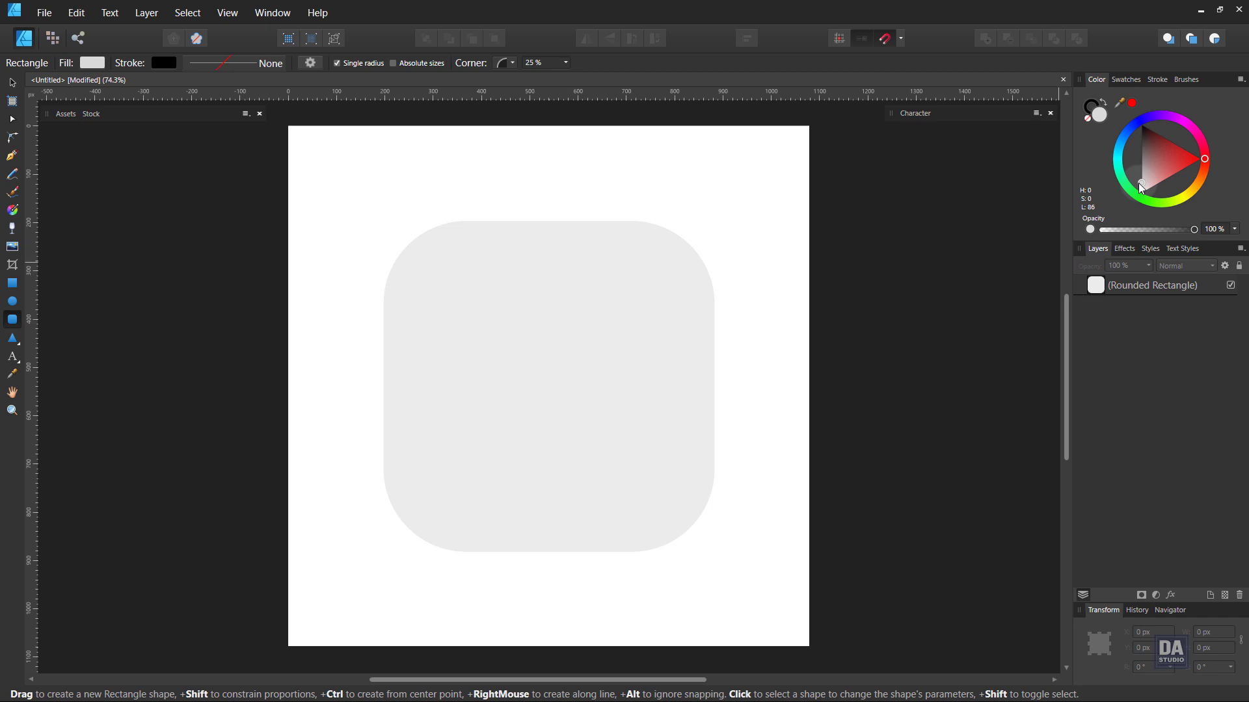
{"action": "left_click", "coordinate": [13, 282]}
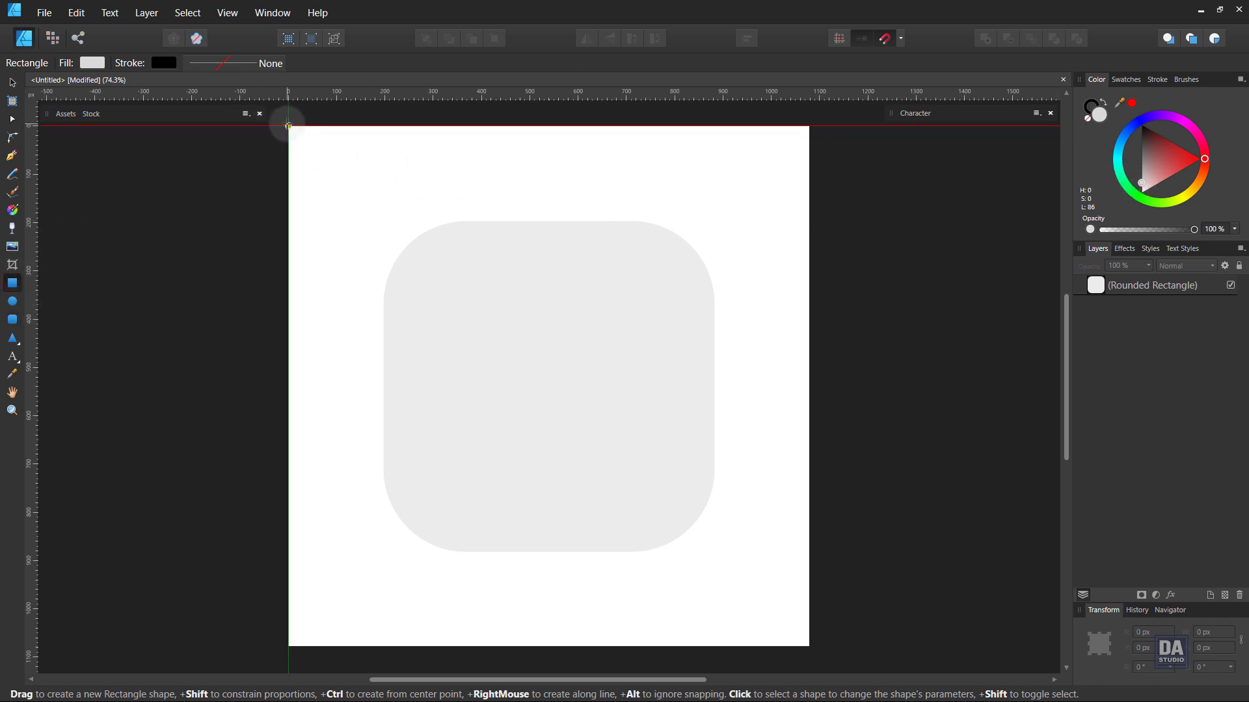
{"action": "left_click_drag", "start_coordinate": [288, 125], "coordinate": [810, 647]}
{"action": "left_click_drag", "start_coordinate": [1148, 295], "coordinate": [1158, 353]}
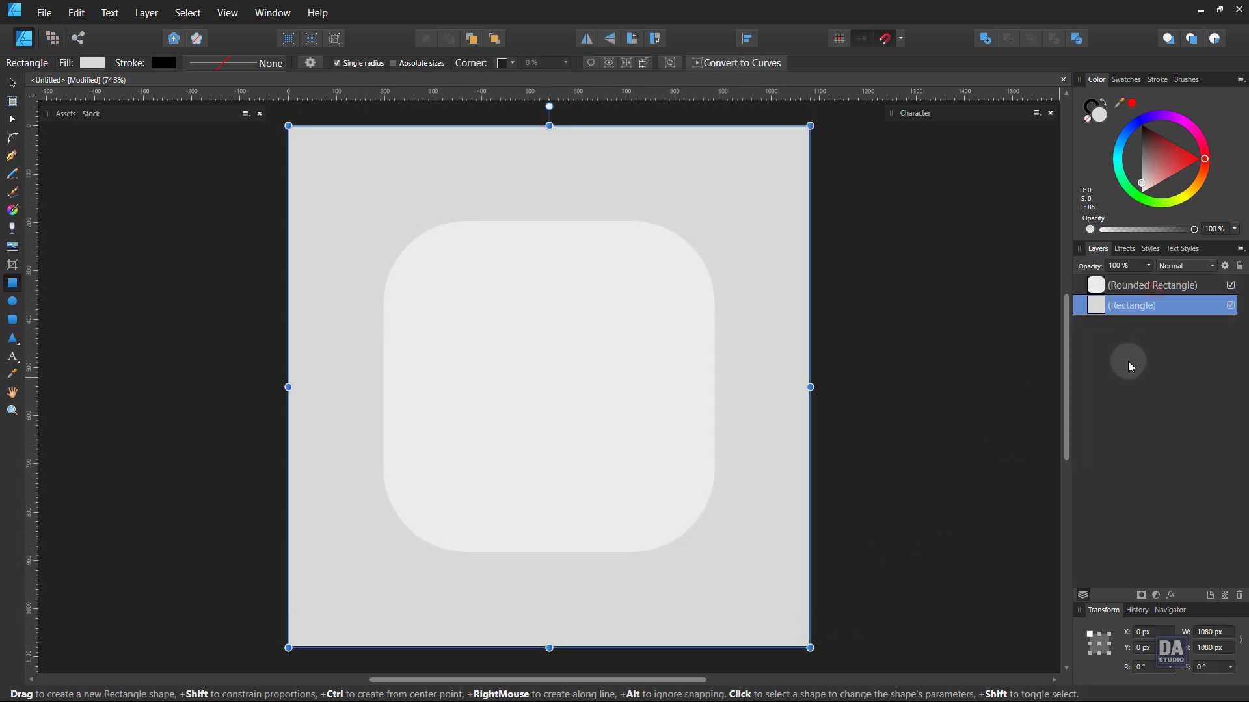
Fill the rounded square with pure white and the background rectangle with a very pale pink (H 0, S 100, L 98).
{"action": "left_click", "coordinate": [1154, 286]}
{"action": "left_click_drag", "start_coordinate": [1152, 174], "coordinate": [1134, 204]}
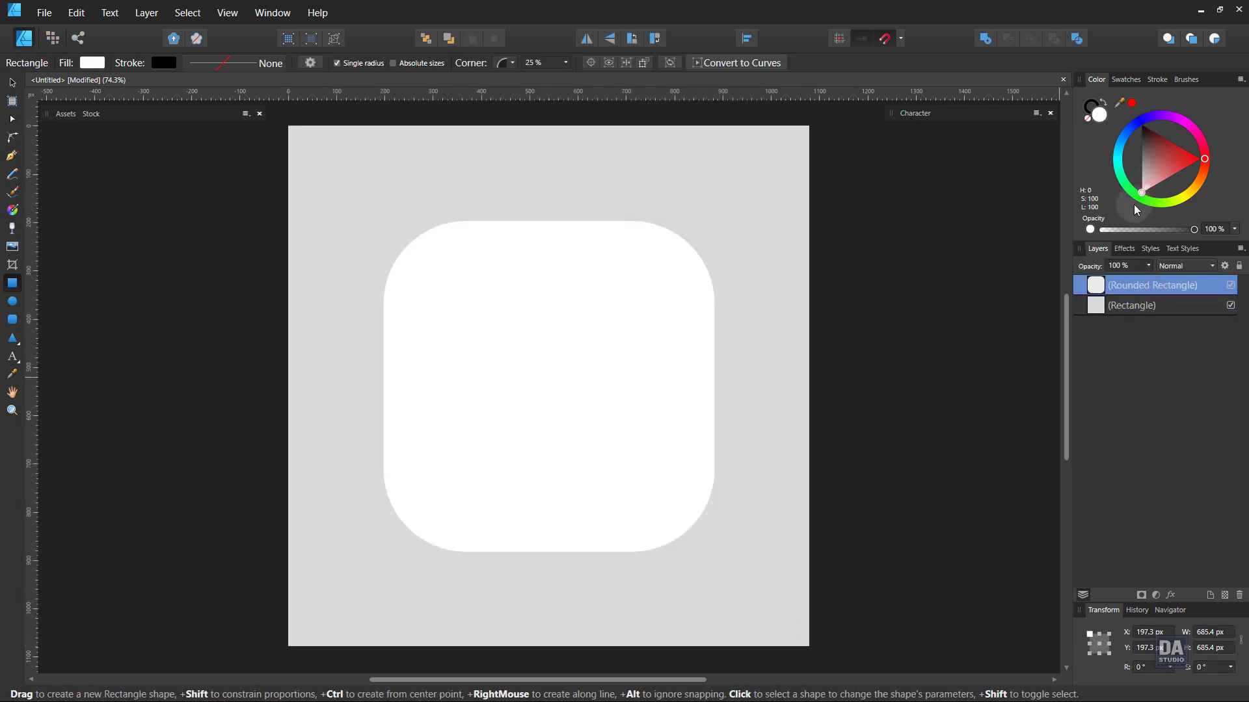
{"action": "left_click", "coordinate": [1134, 305]}
{"action": "left_click_drag", "start_coordinate": [1143, 184], "coordinate": [1143, 201]}
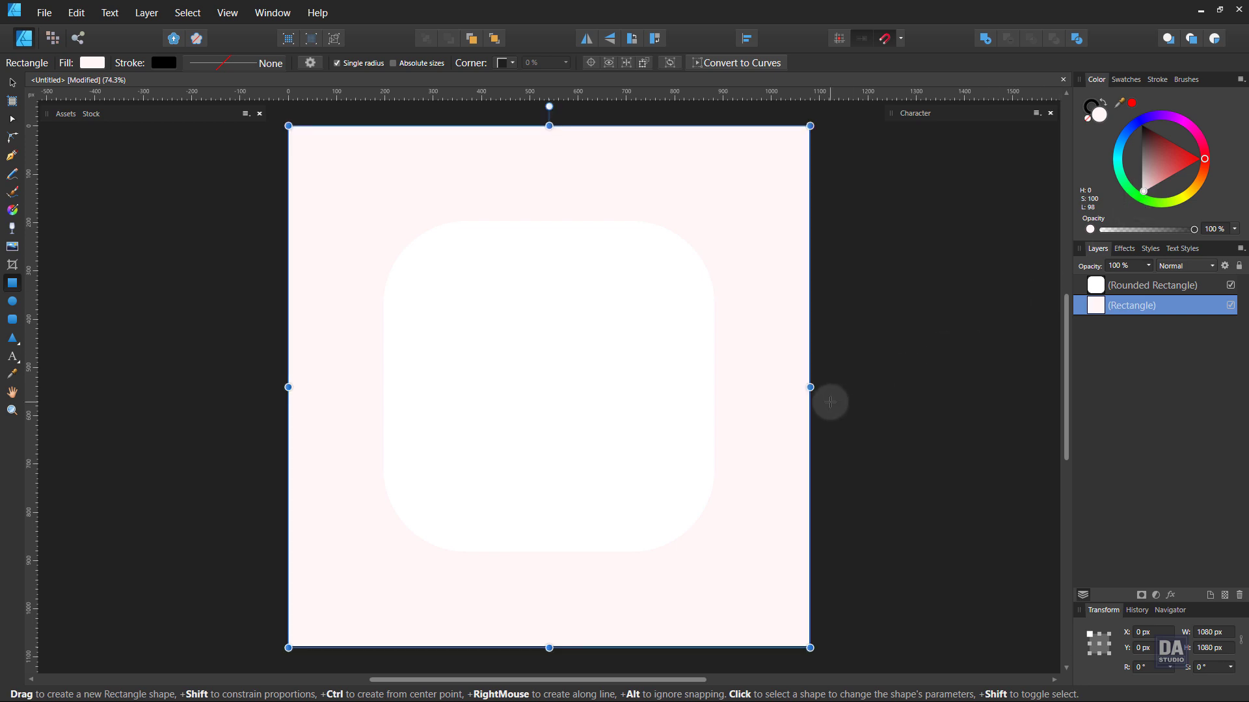
{"action": "key", "text": "v"}
{"action": "left_click", "coordinate": [672, 422]}
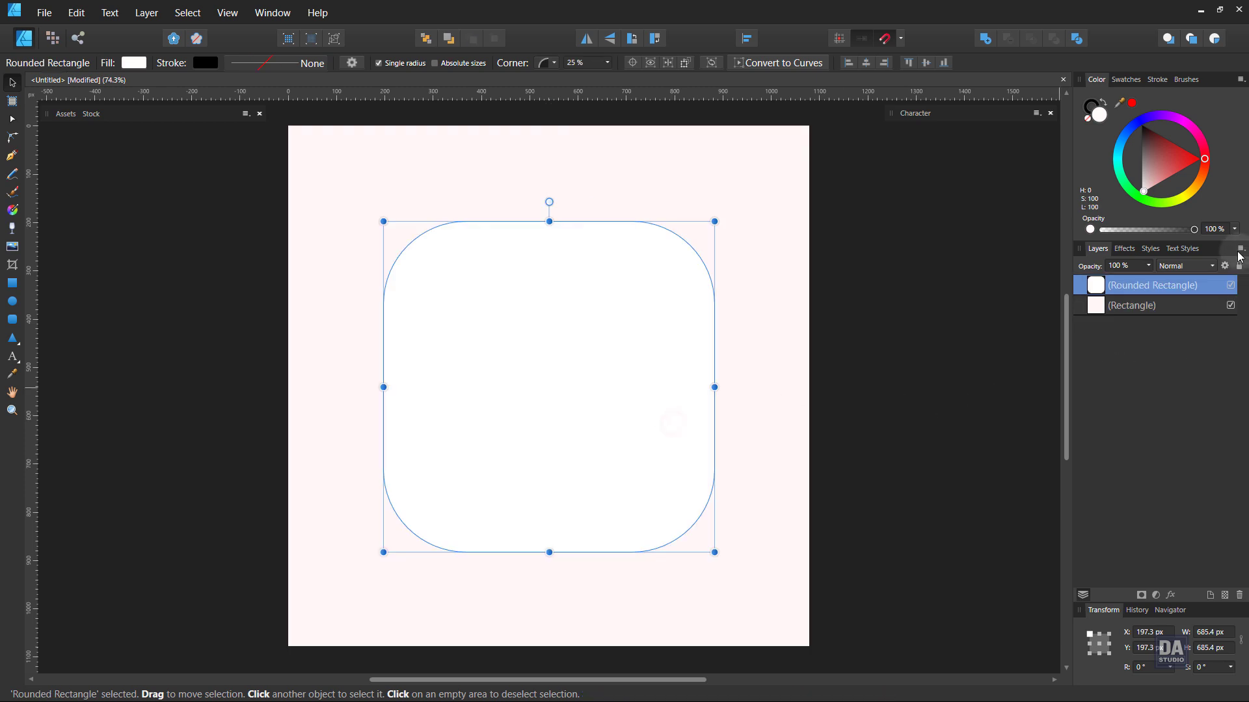
{"action": "left_click_drag", "start_coordinate": [1144, 193], "coordinate": [1133, 205]}
Enable the 3D layer effect on the rounded square and soften it by about 17.3 px.
{"action": "left_click", "coordinate": [1171, 594]}
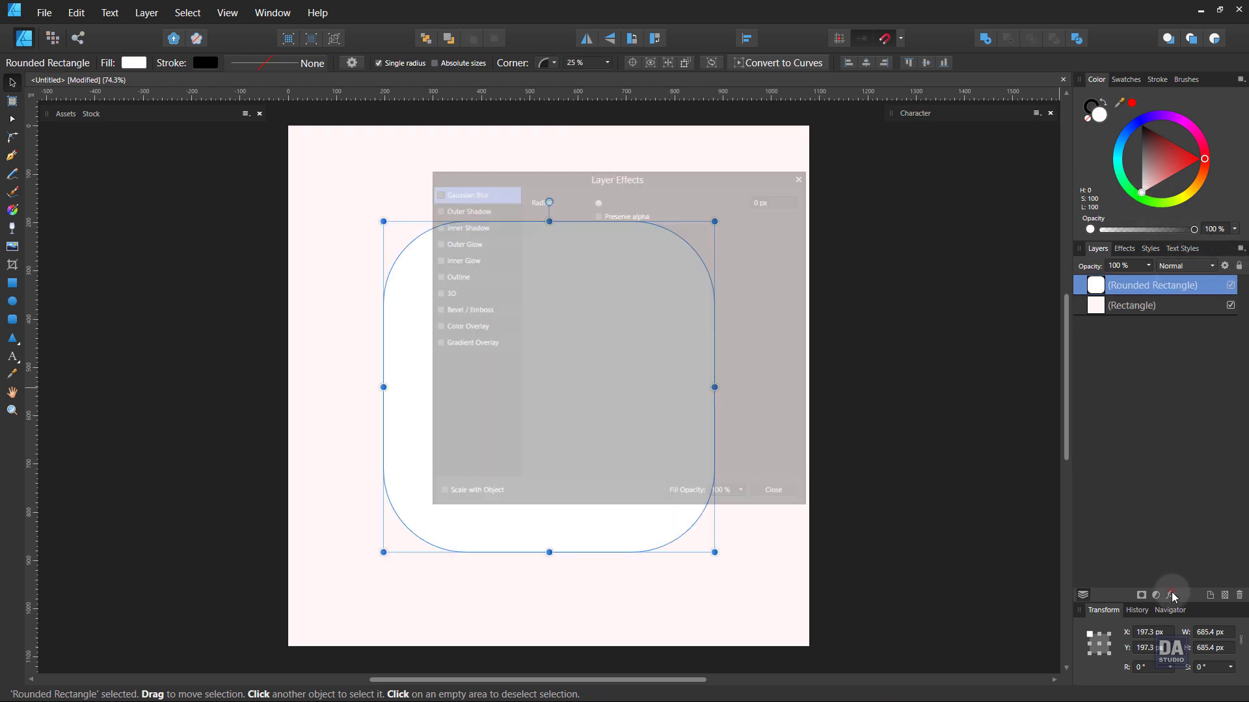
{"action": "left_click_drag", "start_coordinate": [664, 180], "coordinate": [993, 228]}
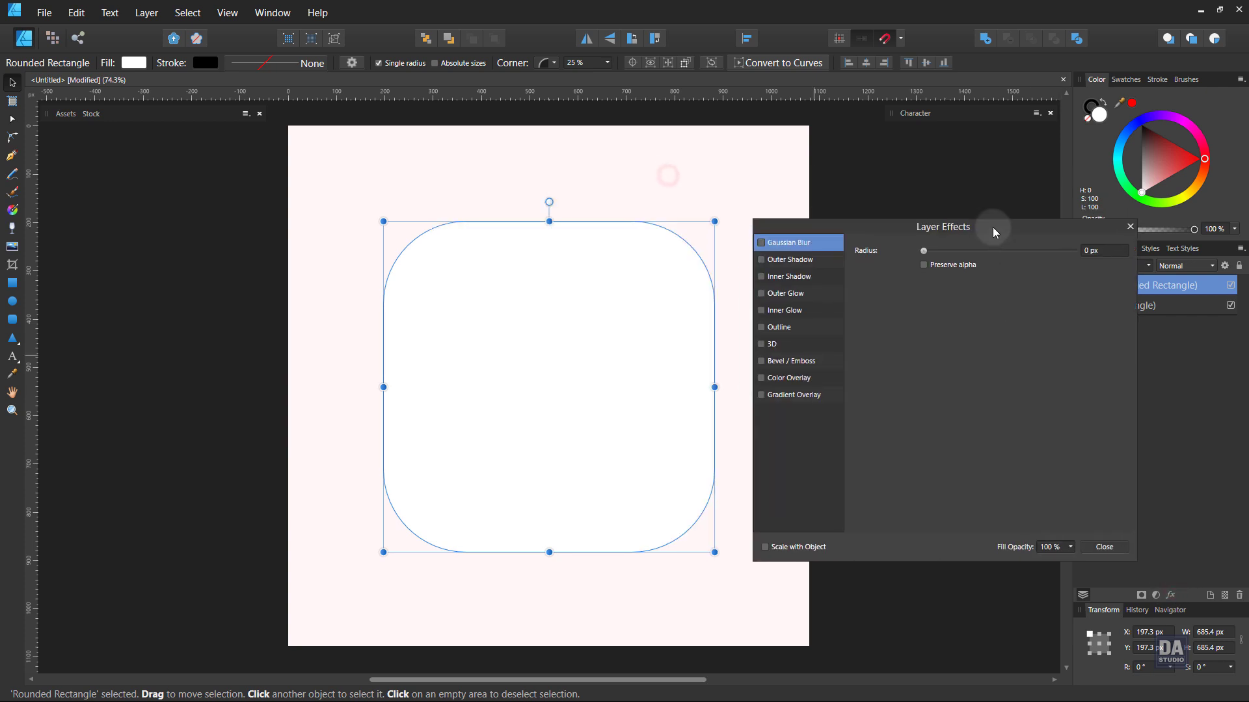
{"action": "left_click_drag", "start_coordinate": [701, 318], "coordinate": [565, 315]}
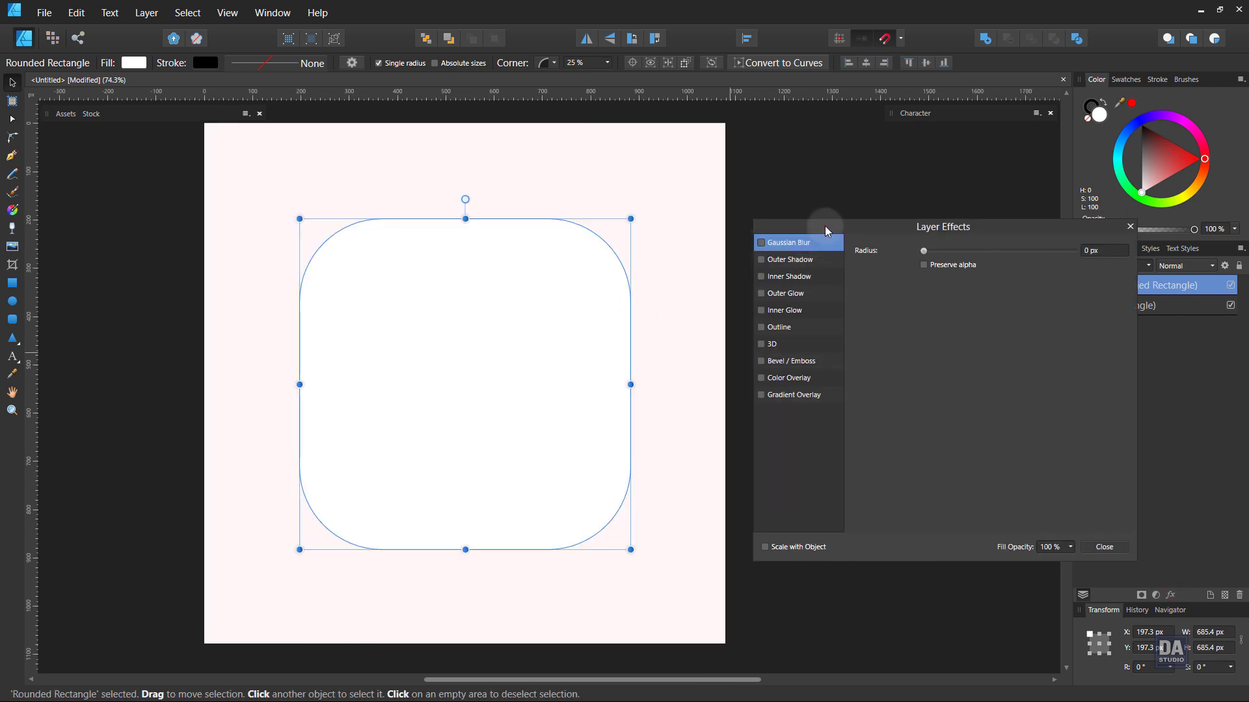
{"action": "left_click_drag", "start_coordinate": [825, 225], "coordinate": [800, 230]}
{"action": "left_click", "coordinate": [774, 347]}
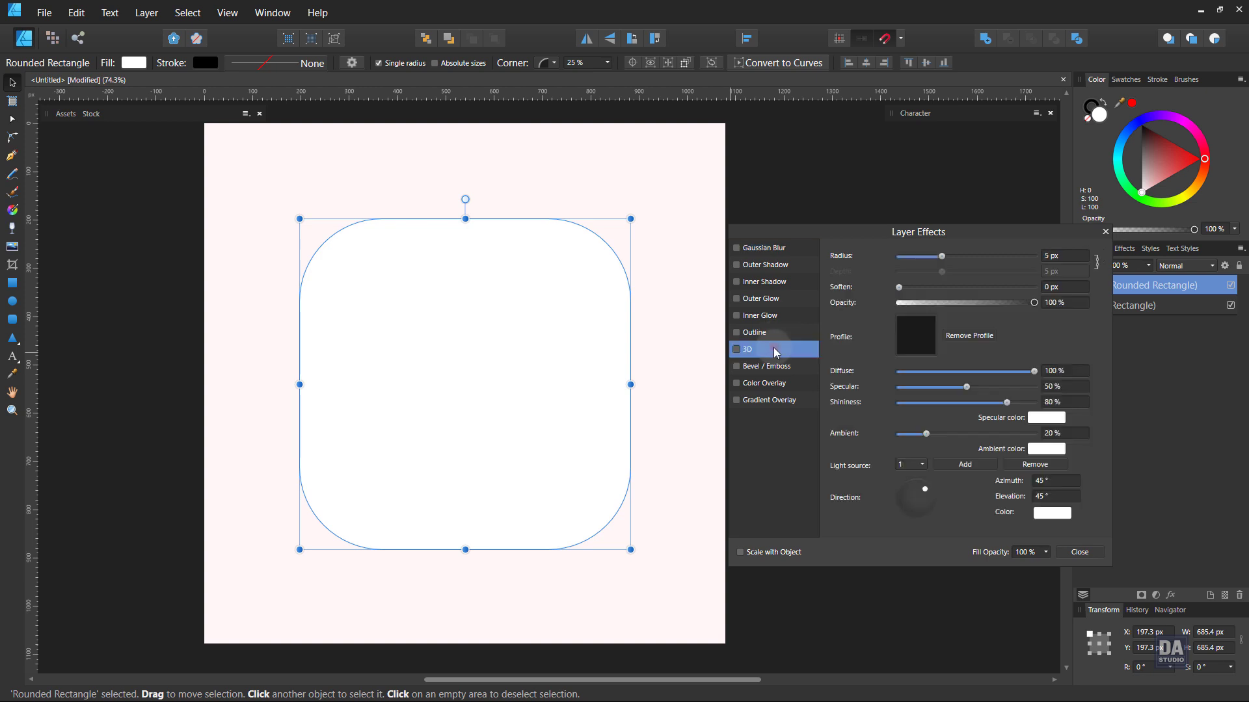
{"action": "left_click", "coordinate": [739, 350]}
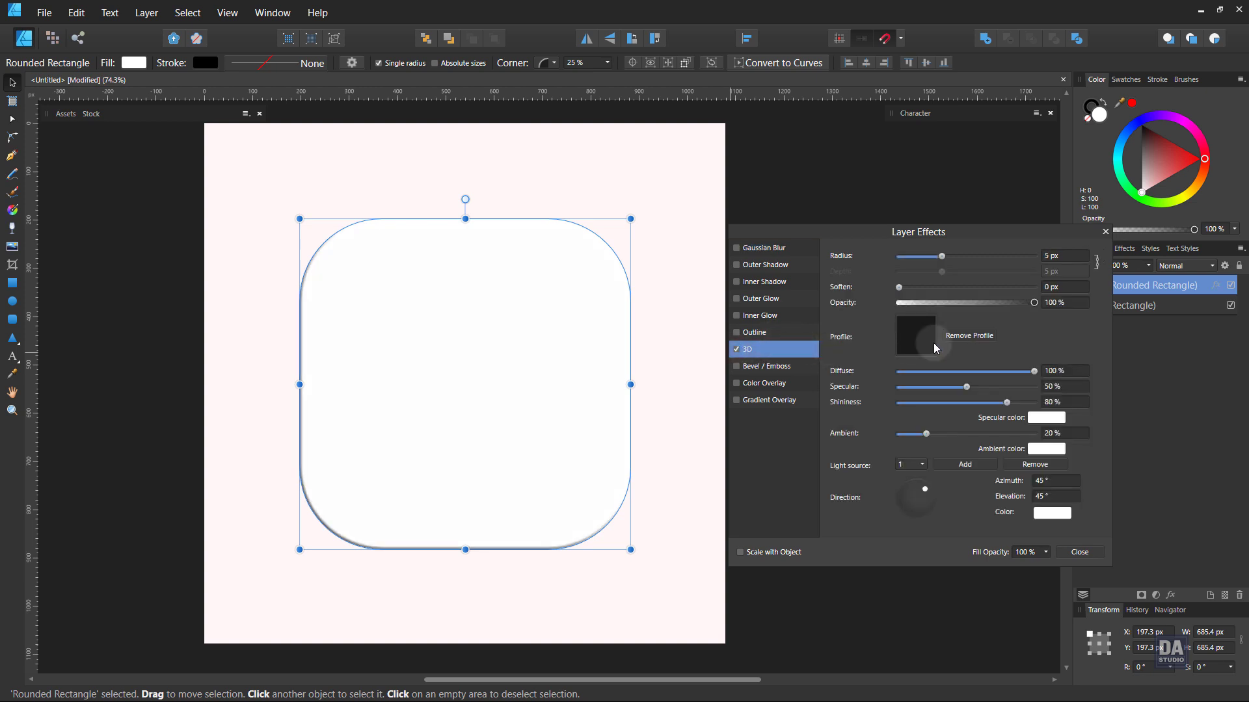
{"action": "left_click_drag", "start_coordinate": [903, 286], "coordinate": [1016, 287]}
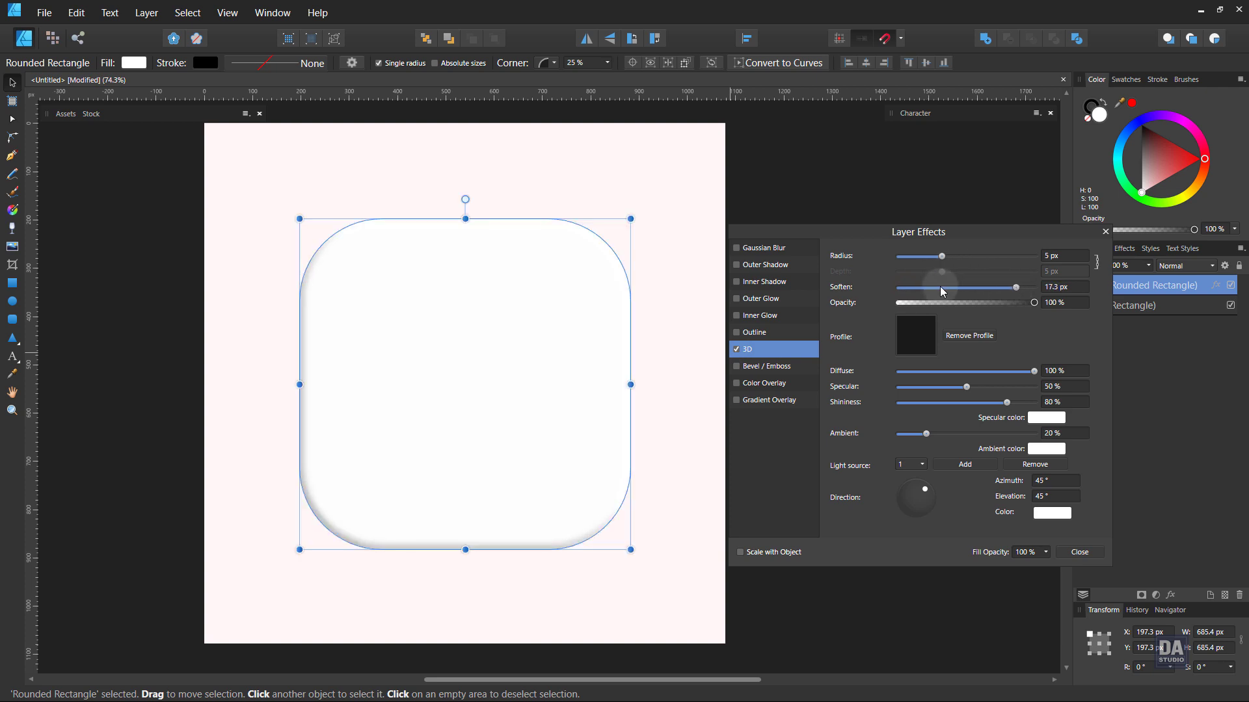
Adjust the 3D effect to radius 20.2 px, opacity 21 %, diffuse 89 %, specular 22 % and shininess 59 %.
{"action": "left_click_drag", "start_coordinate": [943, 257], "coordinate": [990, 256]}
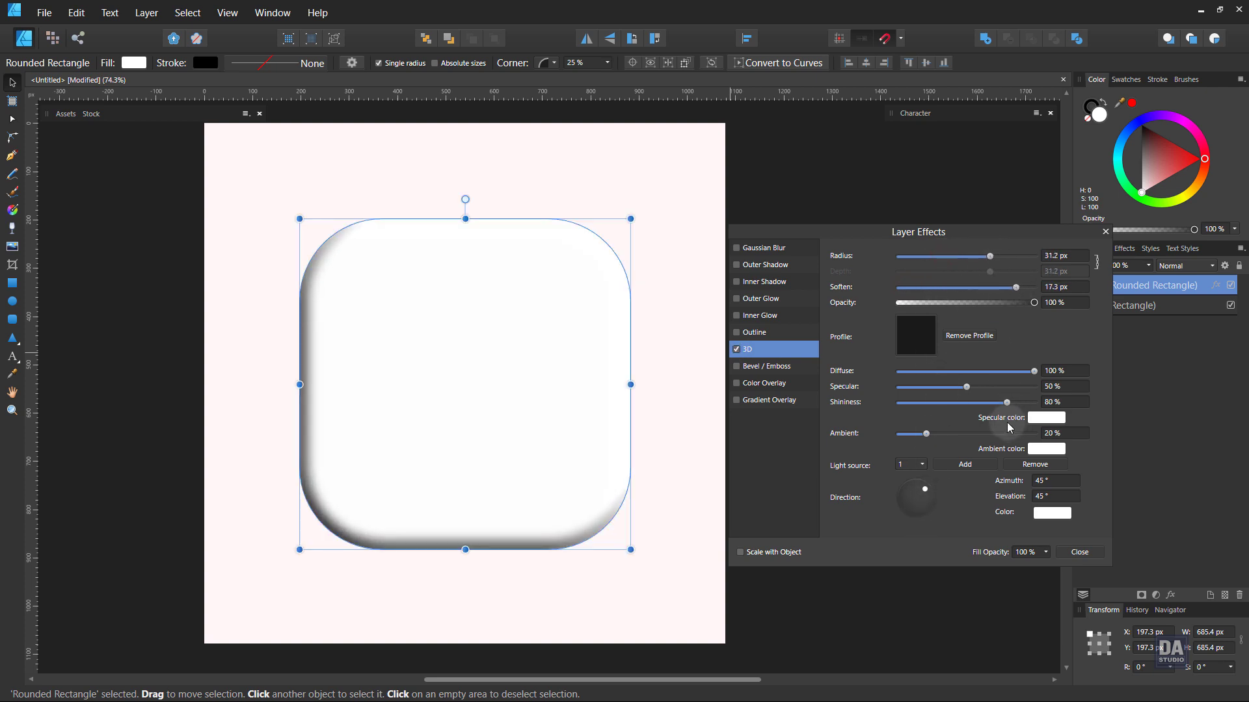
{"action": "left_click_drag", "start_coordinate": [1034, 302], "coordinate": [939, 309]}
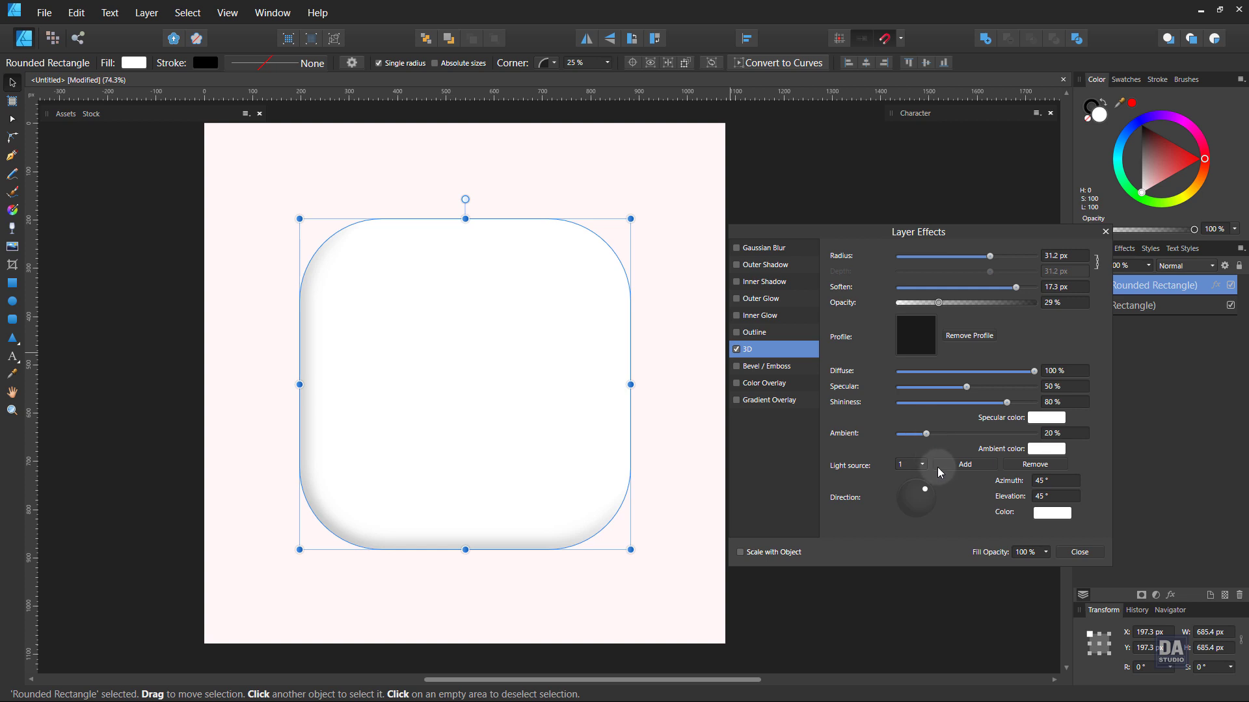
{"action": "mouse_move", "coordinate": [1026, 373]}
{"action": "left_mouse_down"}
{"action": "mouse_move", "coordinate": [990, 370]}
{"action": "mouse_move", "coordinate": [1009, 373]}
{"action": "left_mouse_up"}
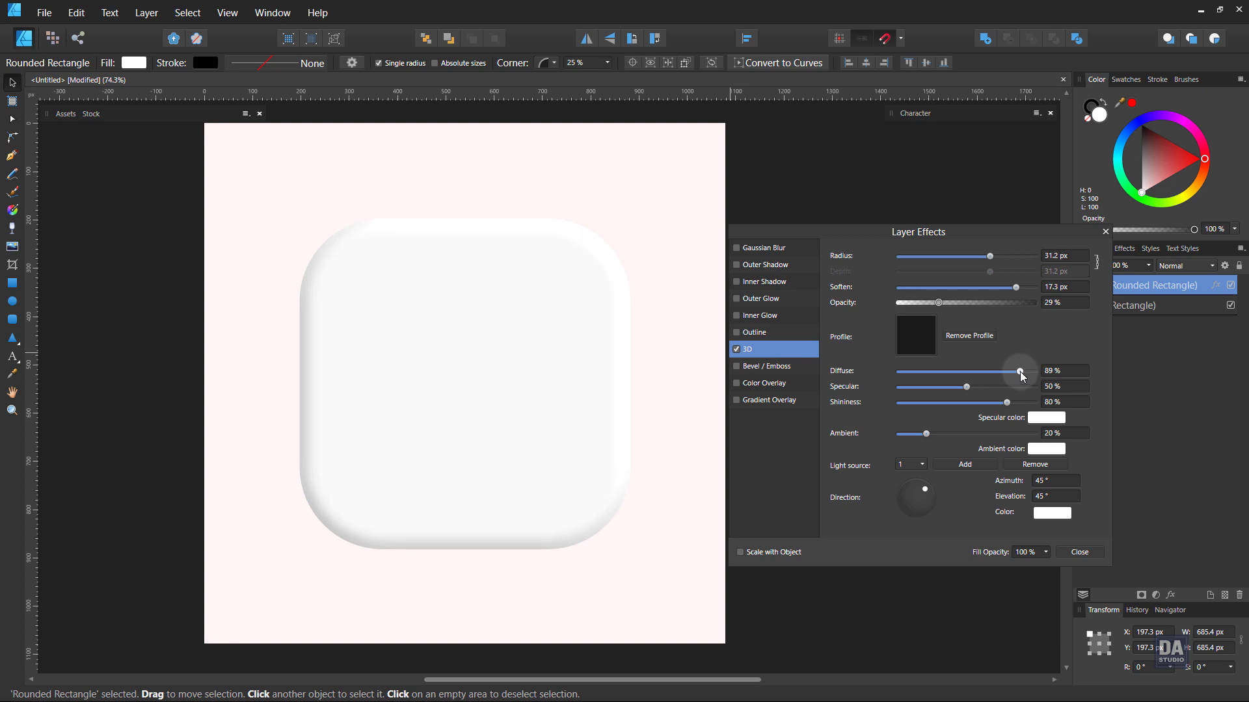
{"action": "mouse_move", "coordinate": [1020, 372]}
{"action": "left_mouse_down"}
{"action": "mouse_move", "coordinate": [1008, 404]}
{"action": "mouse_move", "coordinate": [981, 403]}
{"action": "mouse_move", "coordinate": [999, 407]}
{"action": "mouse_move", "coordinate": [950, 388]}
{"action": "mouse_move", "coordinate": [1007, 389]}
{"action": "mouse_move", "coordinate": [928, 391]}
{"action": "left_mouse_up"}
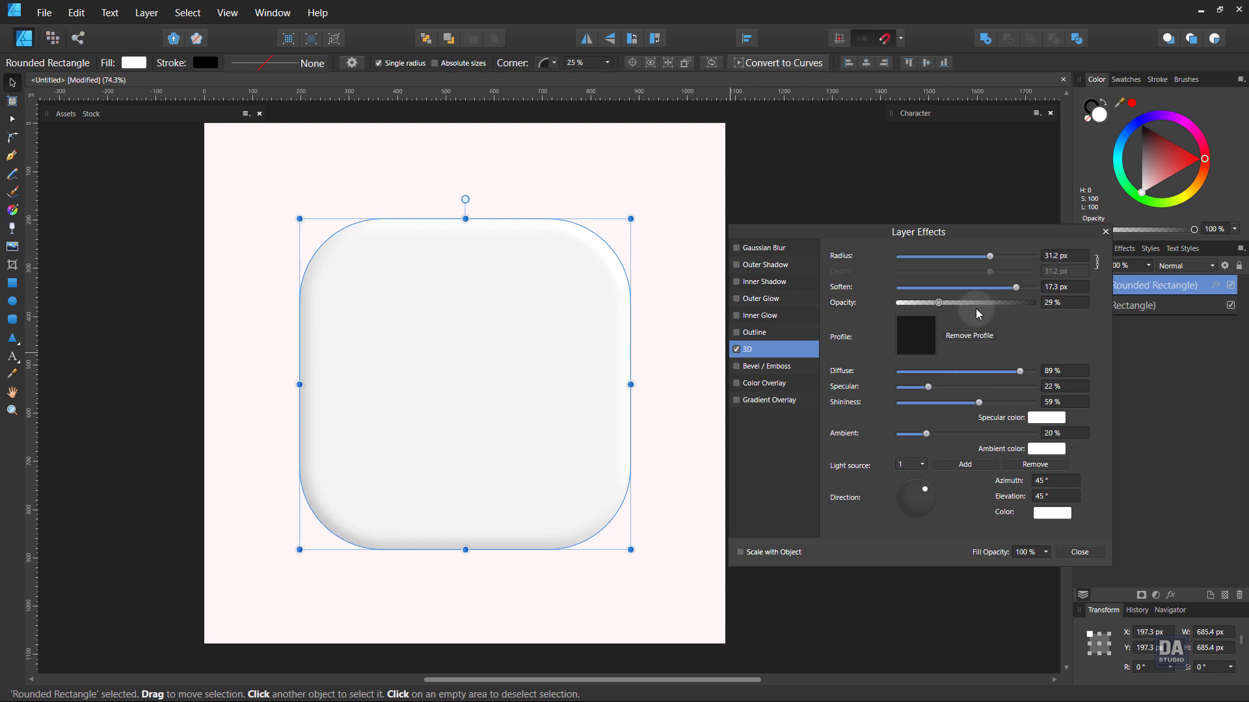
{"action": "left_click_drag", "start_coordinate": [938, 303], "coordinate": [927, 303]}
{"action": "left_click_drag", "start_coordinate": [991, 258], "coordinate": [975, 258]}
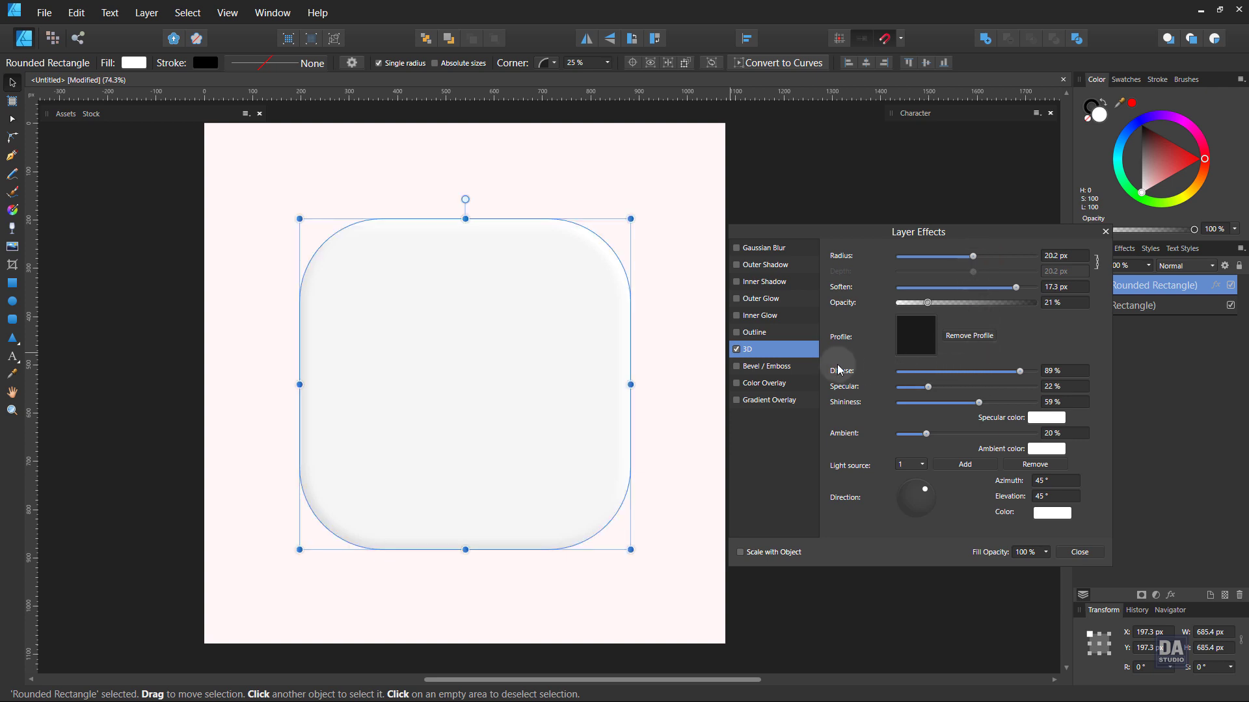
Add an Emboss-type Bevel / Emboss effect with radius 1 px, soften 11.8 px, azimuth 43.1° and elevation 39.5°.
{"action": "left_click", "coordinate": [794, 367]}
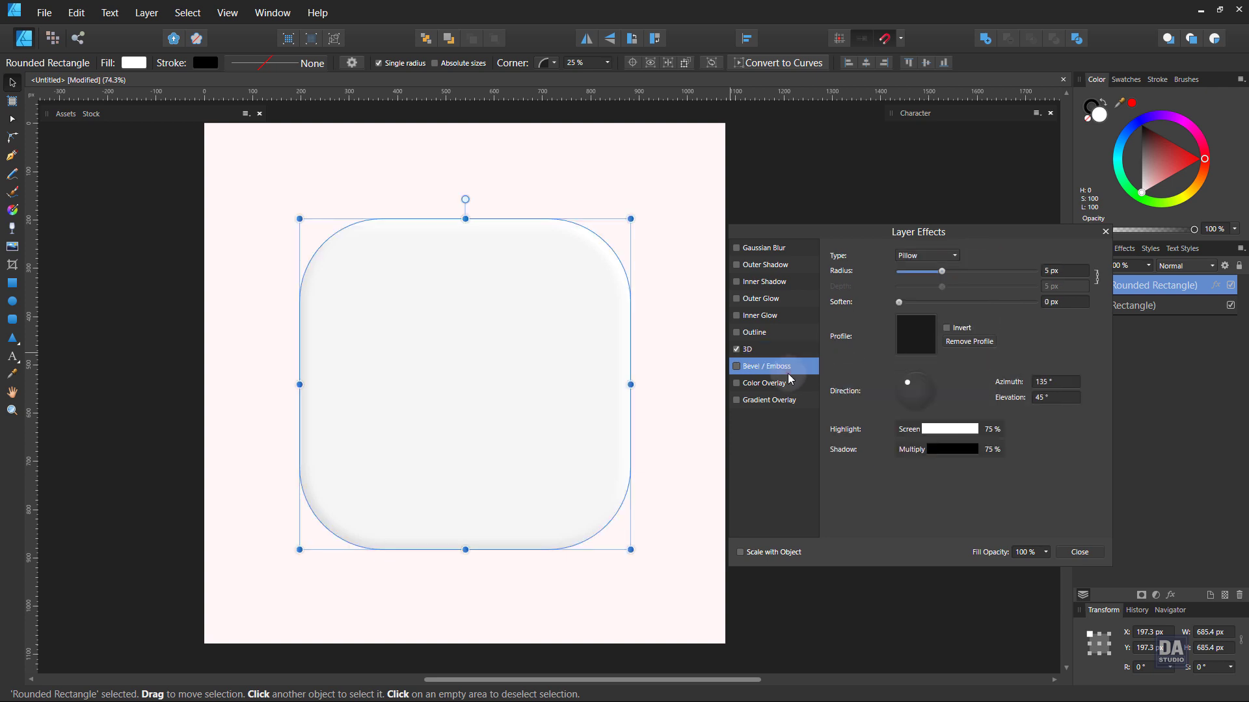
{"action": "left_click", "coordinate": [910, 258]}
{"action": "left_click", "coordinate": [918, 299]}
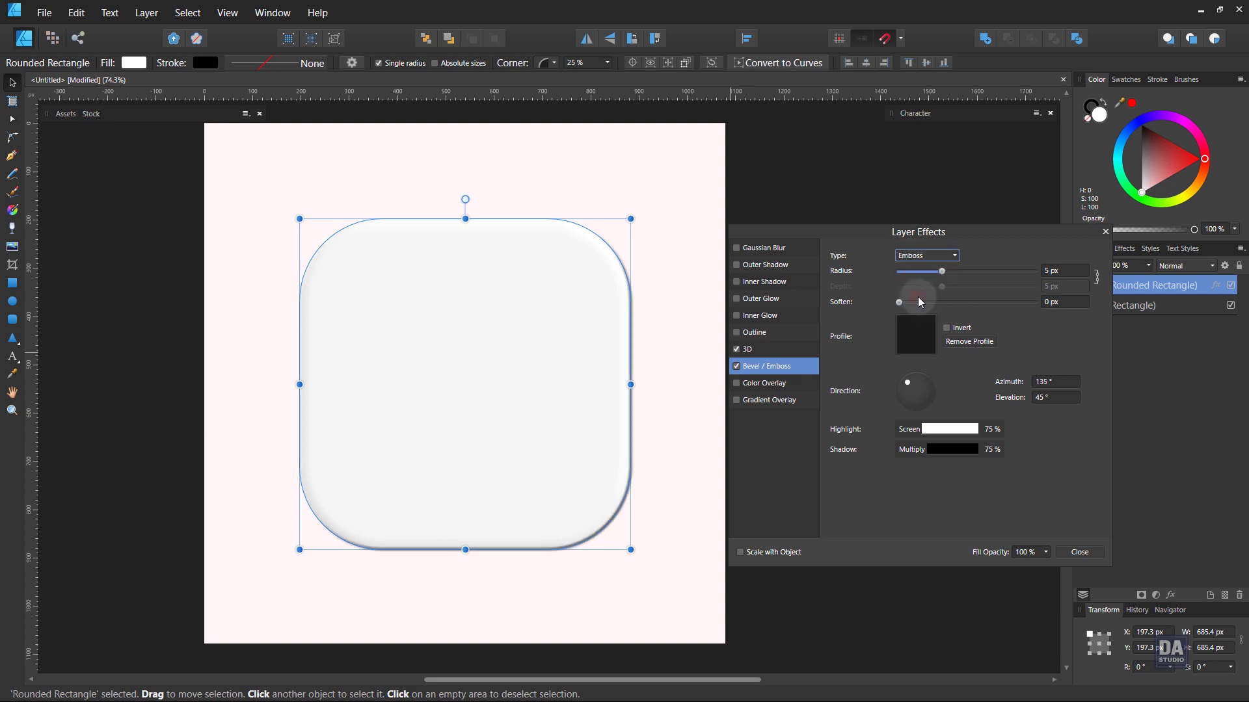
{"action": "left_click", "coordinate": [925, 257]}
{"action": "left_click", "coordinate": [941, 272]}
{"action": "mouse_move", "coordinate": [942, 274]}
{"action": "left_mouse_down"}
{"action": "mouse_move", "coordinate": [960, 270]}
{"action": "mouse_move", "coordinate": [927, 272]}
{"action": "mouse_move", "coordinate": [942, 272]}
{"action": "left_mouse_up"}
{"action": "left_click_drag", "start_coordinate": [908, 383], "coordinate": [926, 382]}
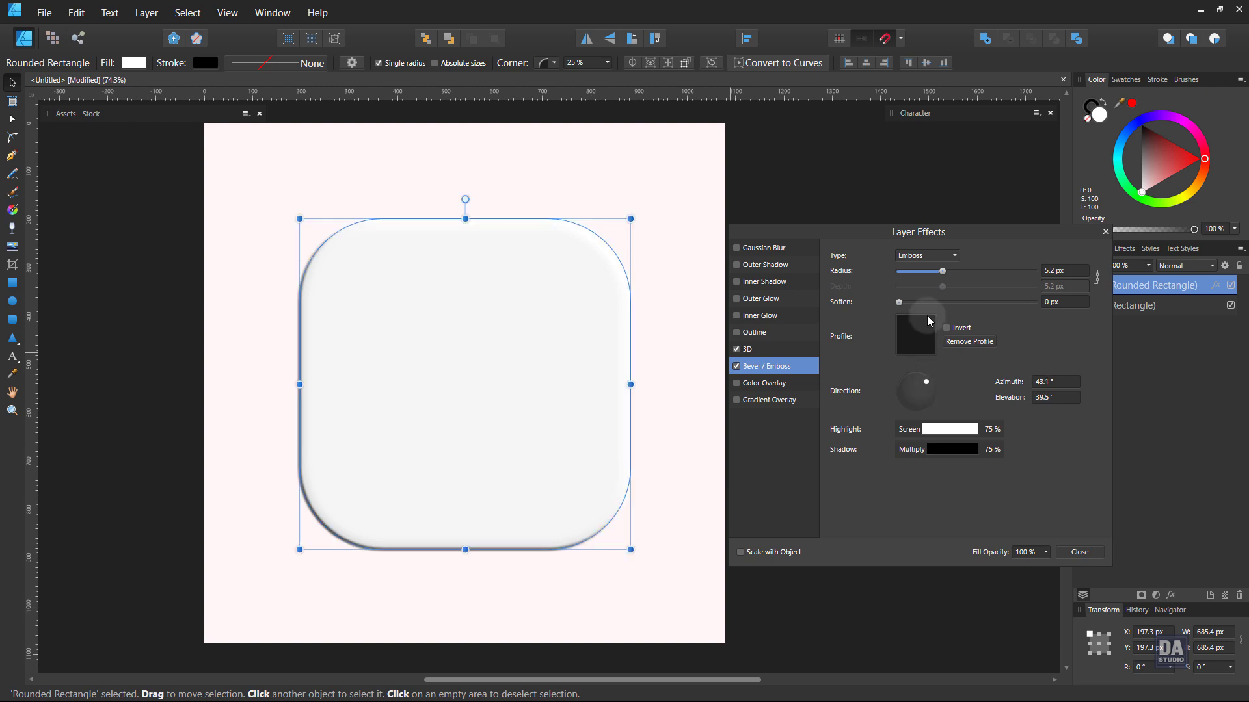
{"action": "left_click_drag", "start_coordinate": [899, 303], "coordinate": [994, 304]}
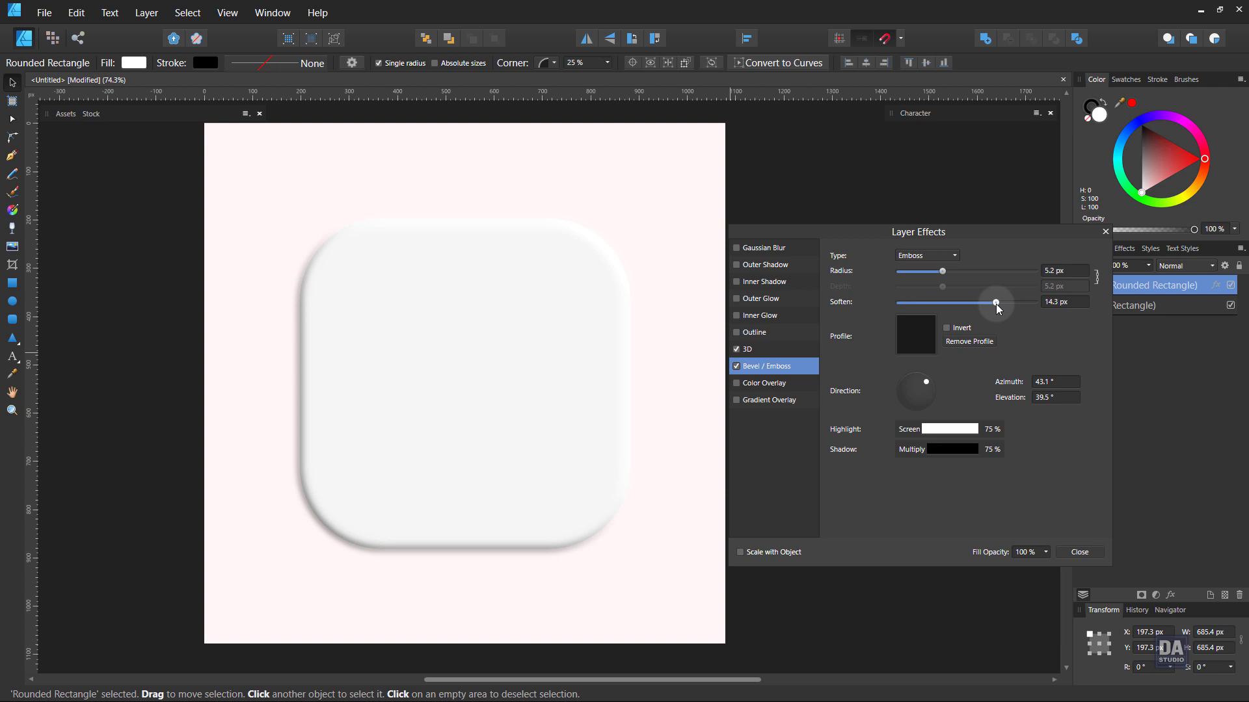
{"action": "left_click_drag", "start_coordinate": [997, 303], "coordinate": [946, 287]}
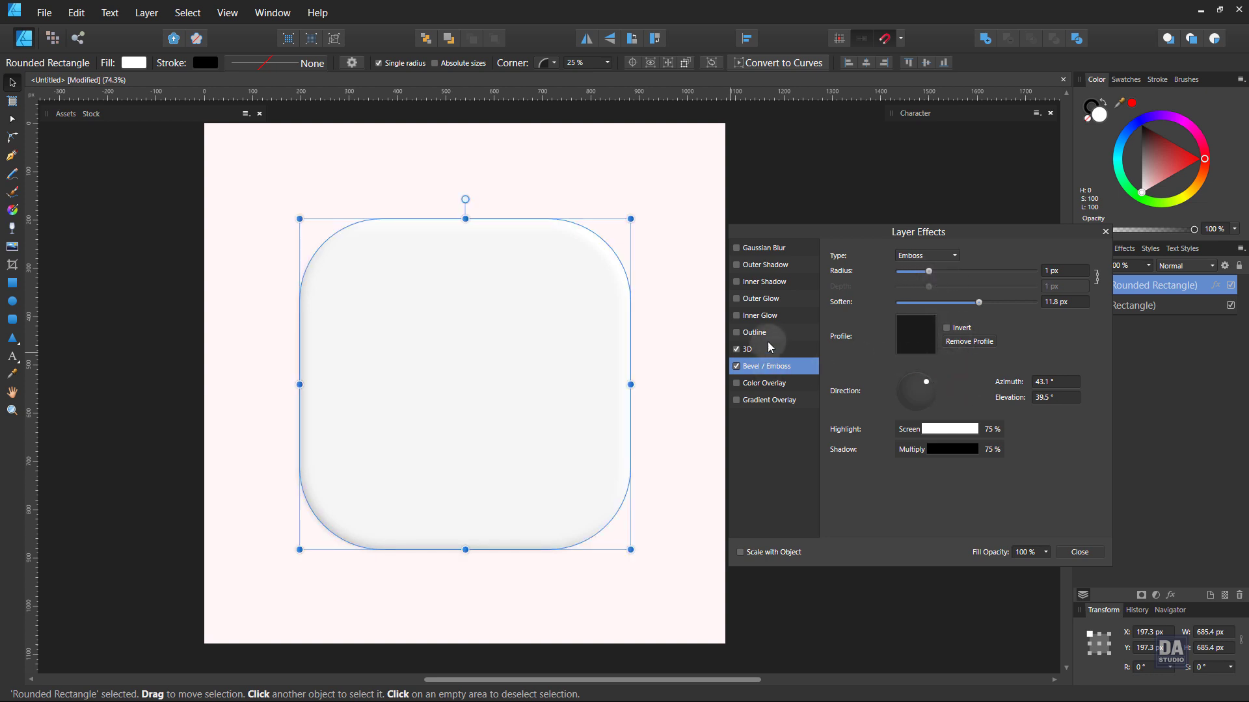
Add an outer shadow to the rounded square with radius 48.2 px, offset 23 px, angle 225° and opacity 21 %.
{"action": "left_click", "coordinate": [778, 265]}
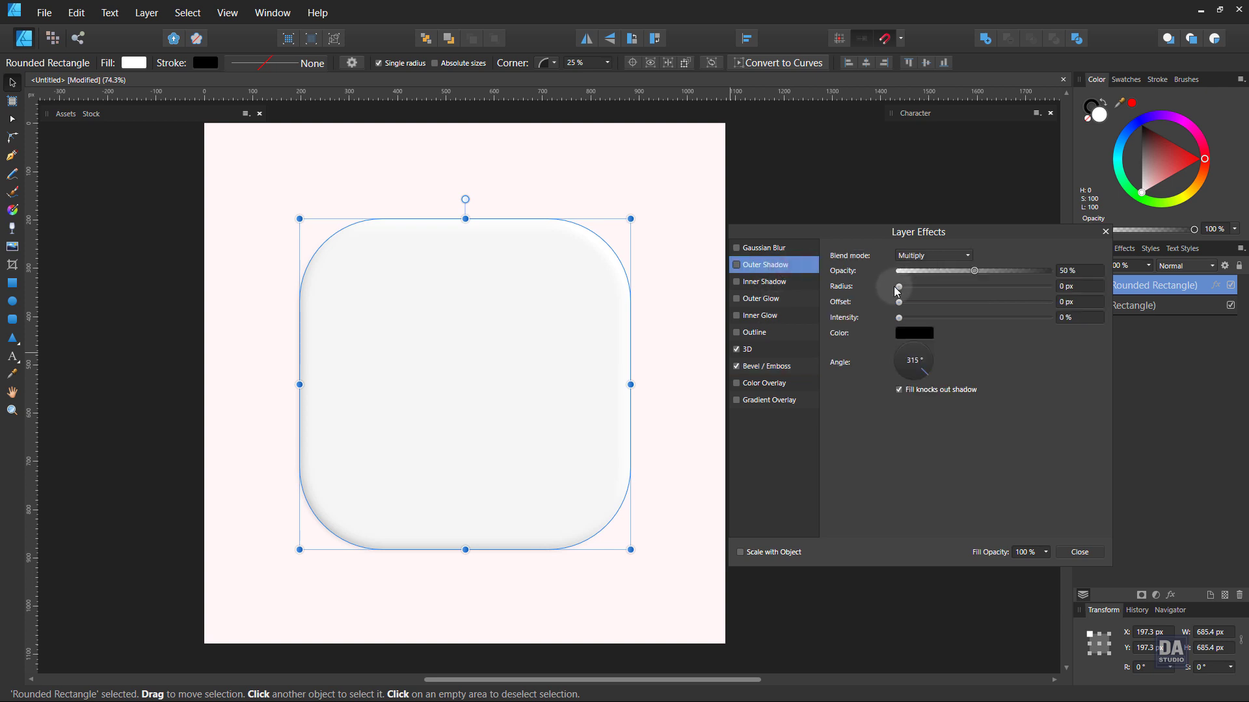
{"action": "left_click_drag", "start_coordinate": [899, 287], "coordinate": [985, 287]}
{"action": "left_click_drag", "start_coordinate": [914, 378], "coordinate": [913, 377]}
{"action": "left_click_drag", "start_coordinate": [899, 301], "coordinate": [978, 307]}
{"action": "left_click_drag", "start_coordinate": [912, 377], "coordinate": [904, 376]}
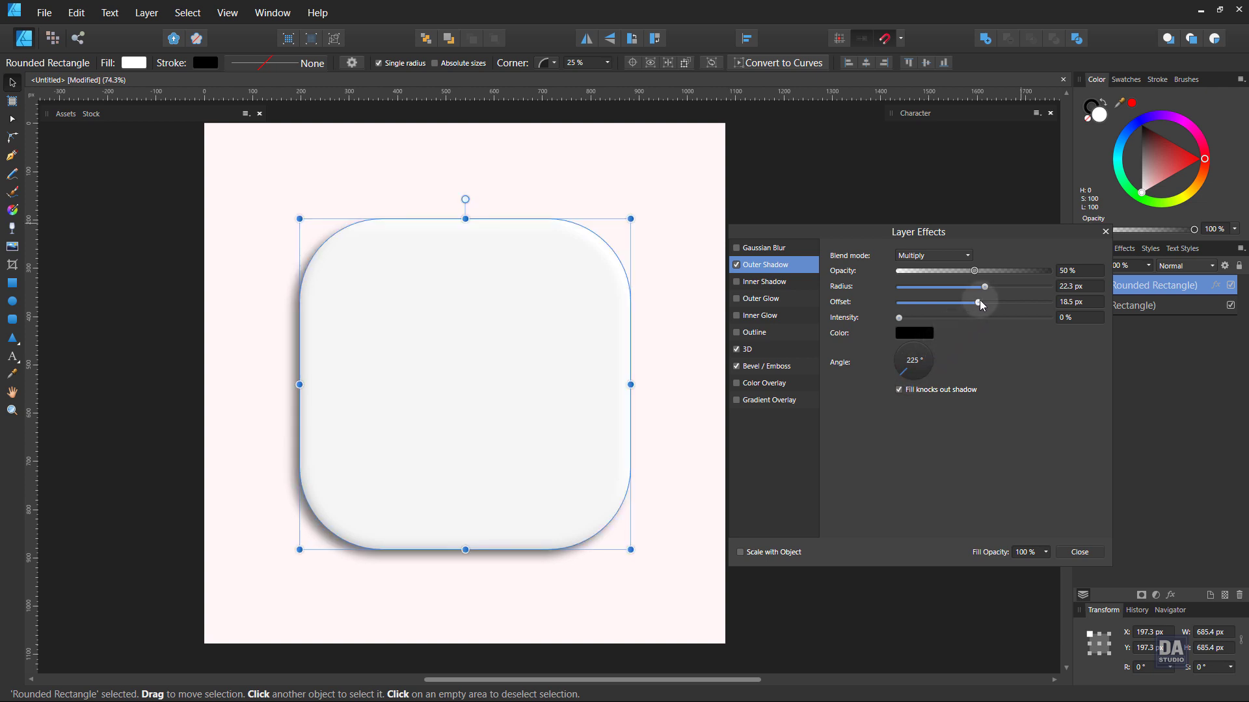
{"action": "left_click_drag", "start_coordinate": [980, 305], "coordinate": [943, 270]}
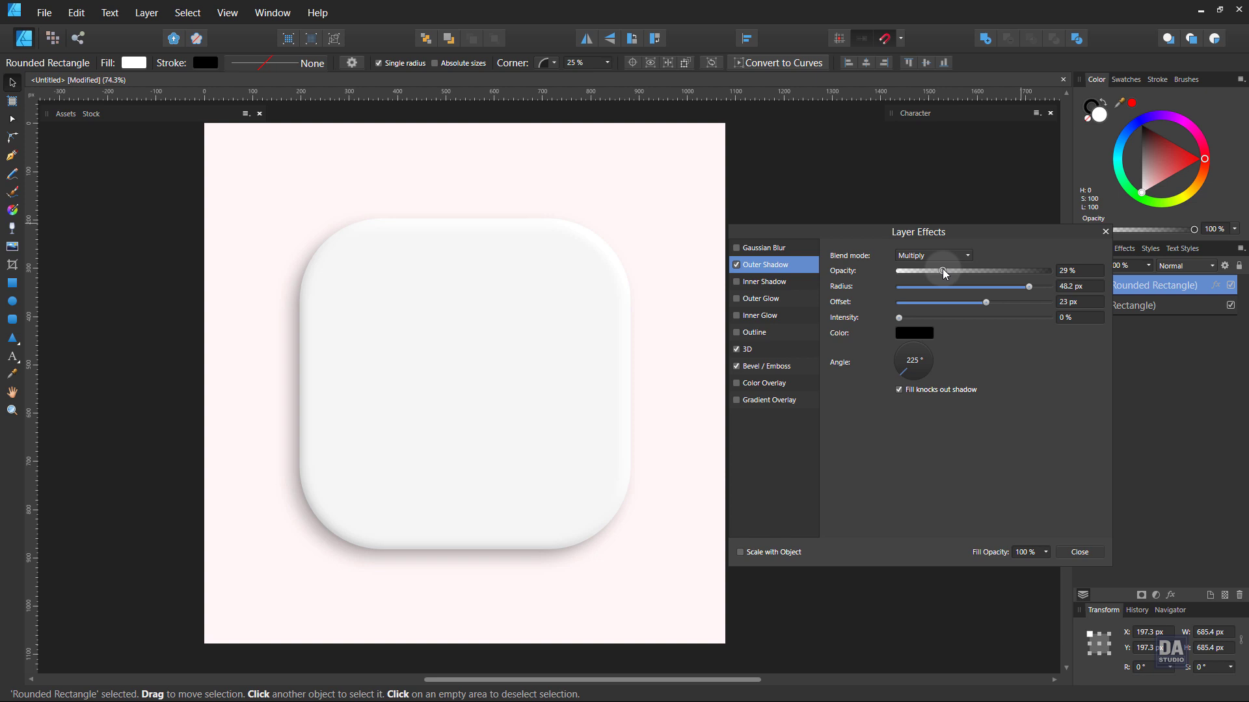
{"action": "left_click_drag", "start_coordinate": [943, 270], "coordinate": [931, 271]}
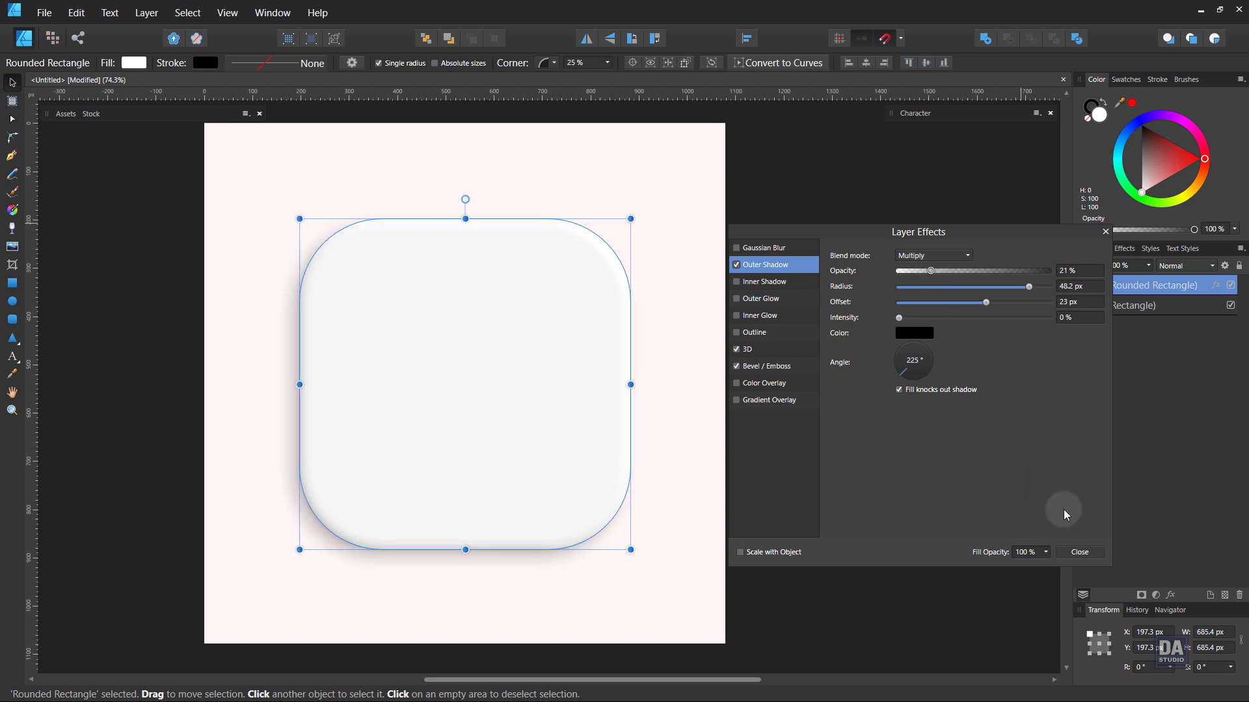
{"action": "left_click", "coordinate": [1079, 552]}
{"action": "left_click", "coordinate": [978, 432]}
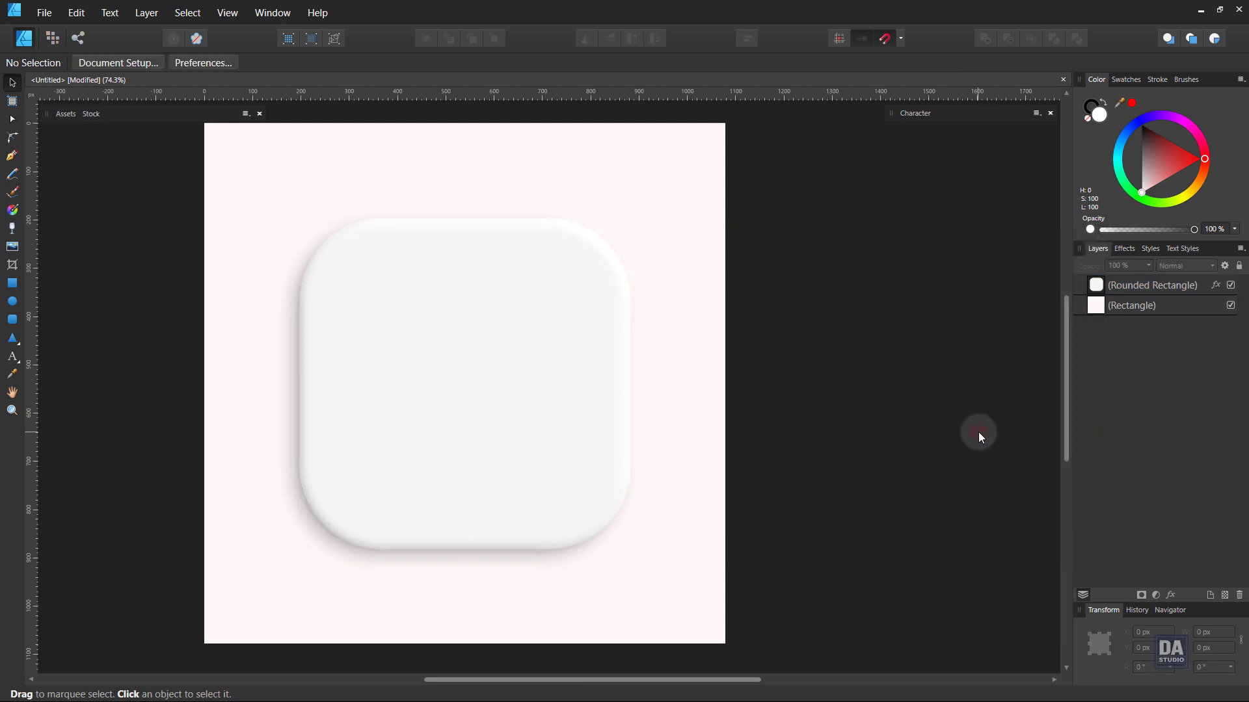
Recolour the background rectangle to pale cyan (H 188, S 100, L 93) and lower its layer opacity to 46 %.
{"action": "key", "text": "space"}
{"action": "left_click_drag", "start_coordinate": [937, 428], "coordinate": [975, 431]}
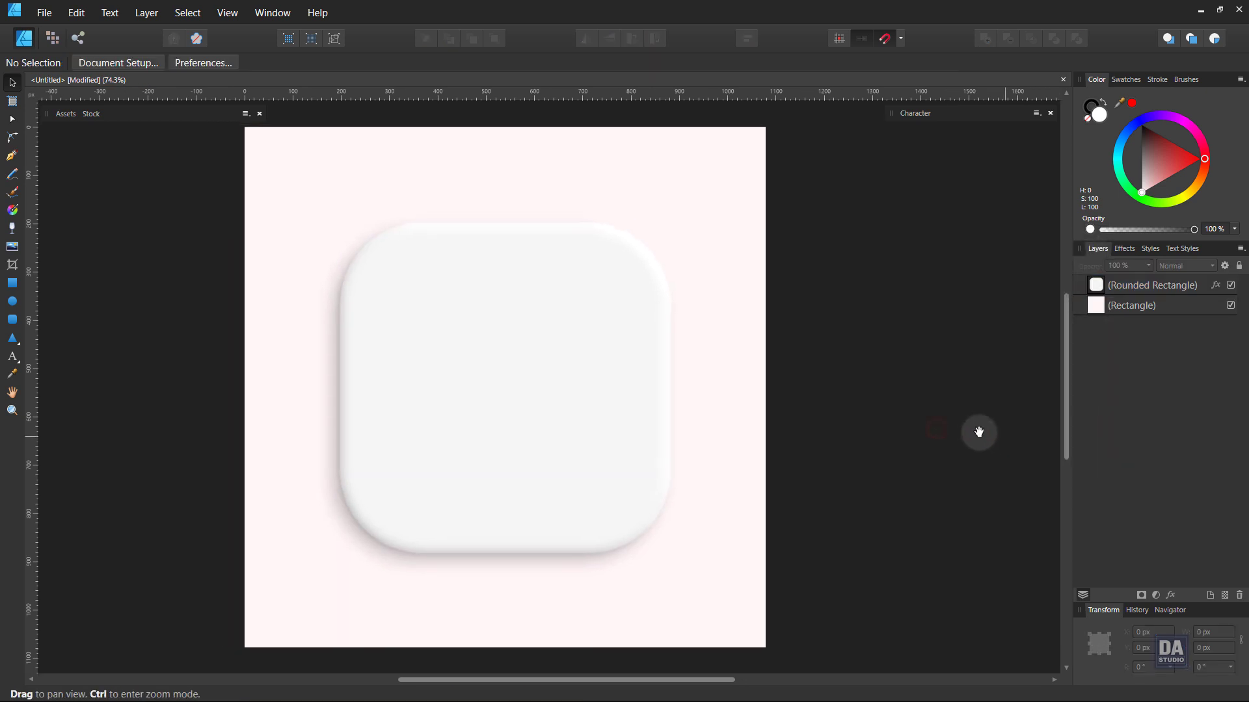
{"action": "left_click", "coordinate": [1139, 309]}
{"action": "left_click_drag", "start_coordinate": [1181, 180], "coordinate": [1138, 123]}
{"action": "left_click_drag", "start_coordinate": [1192, 153], "coordinate": [1196, 151]}
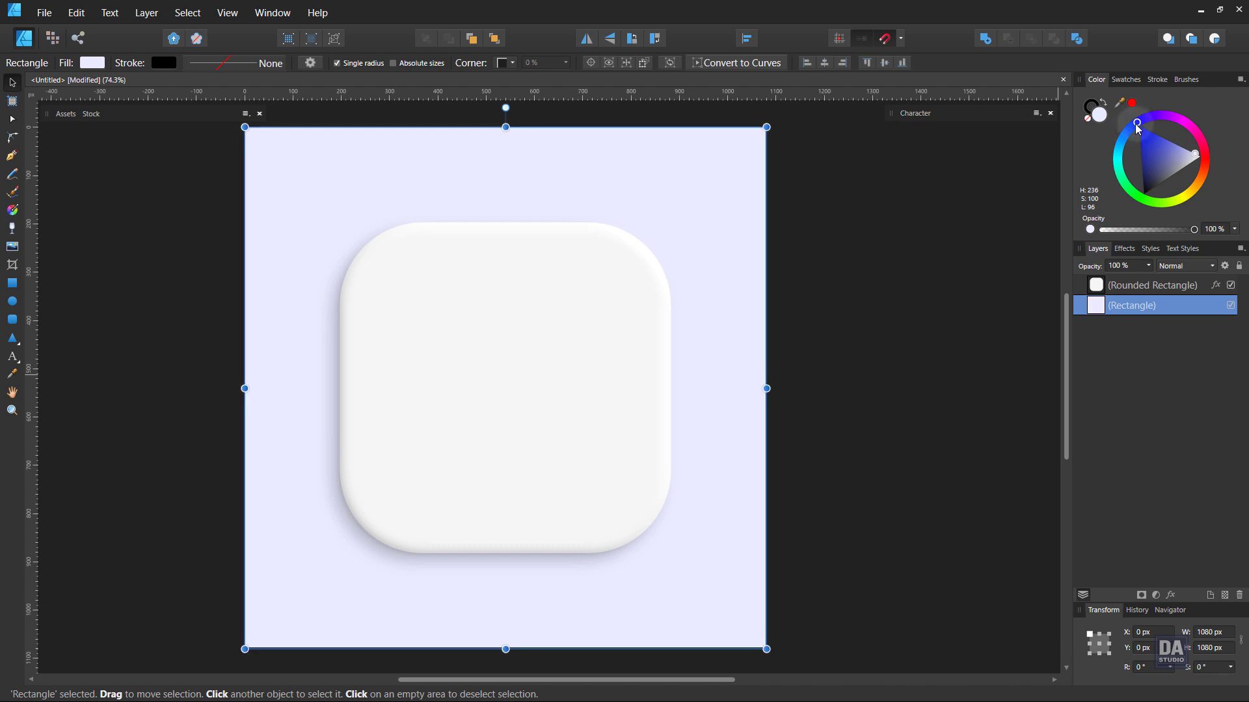
{"action": "mouse_move", "coordinate": [1134, 123]}
{"action": "left_mouse_down"}
{"action": "mouse_move", "coordinate": [1118, 158]}
{"action": "mouse_move", "coordinate": [1176, 129]}
{"action": "left_mouse_up"}
{"action": "left_click", "coordinate": [1190, 144]}
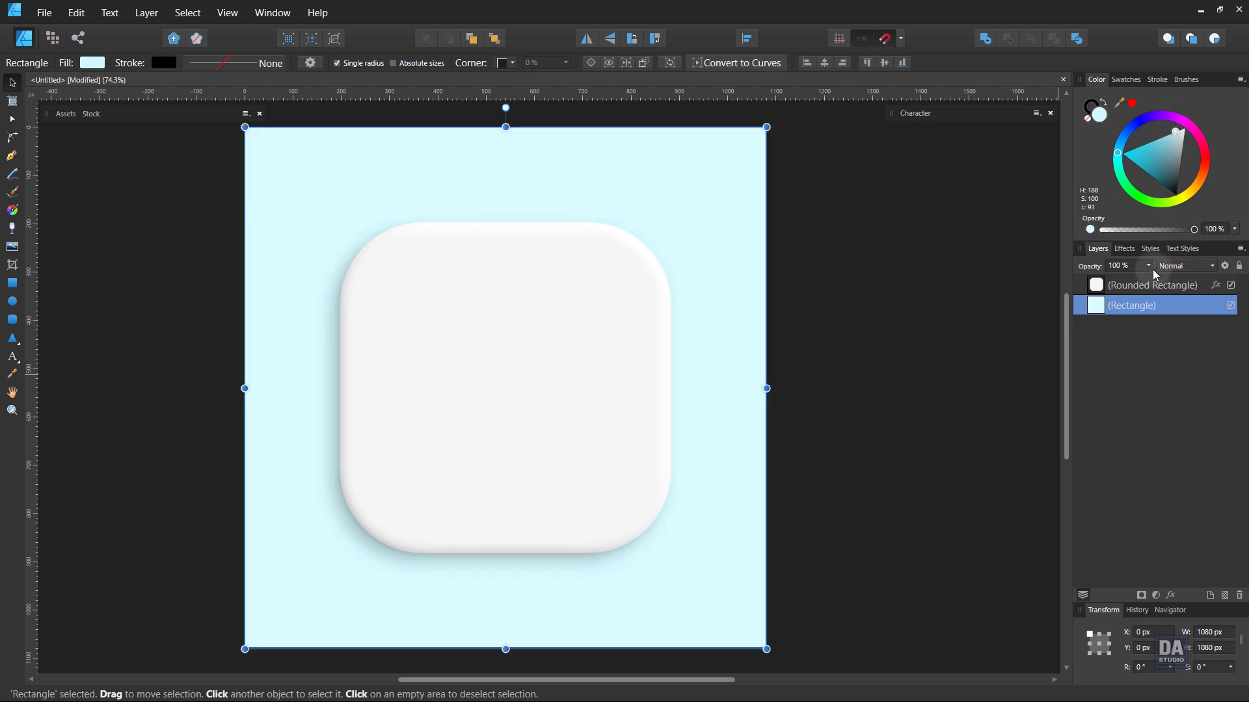
{"action": "left_click_drag", "start_coordinate": [1148, 266], "coordinate": [1099, 279]}
{"action": "left_click", "coordinate": [927, 332]}
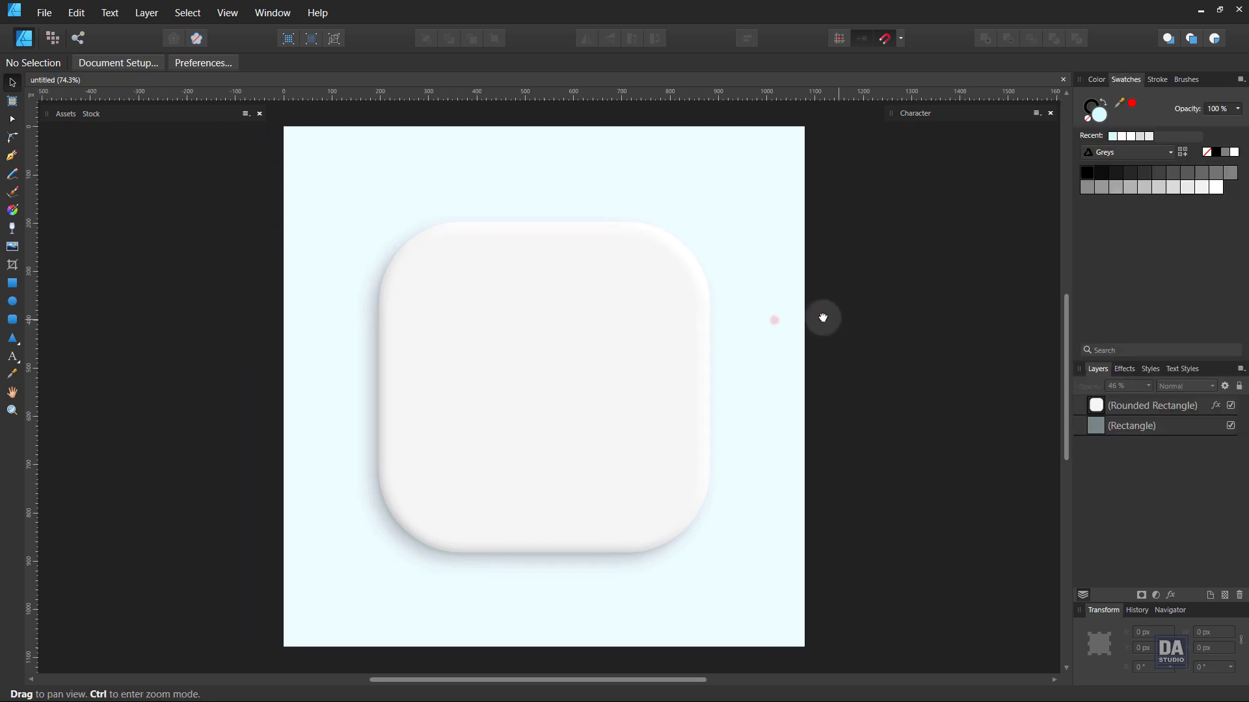
Place the white double music-note icon from the asset library onto the rounded square, about 291 × 274 px.
{"action": "left_click_drag", "start_coordinate": [822, 315], "coordinate": [853, 315]}
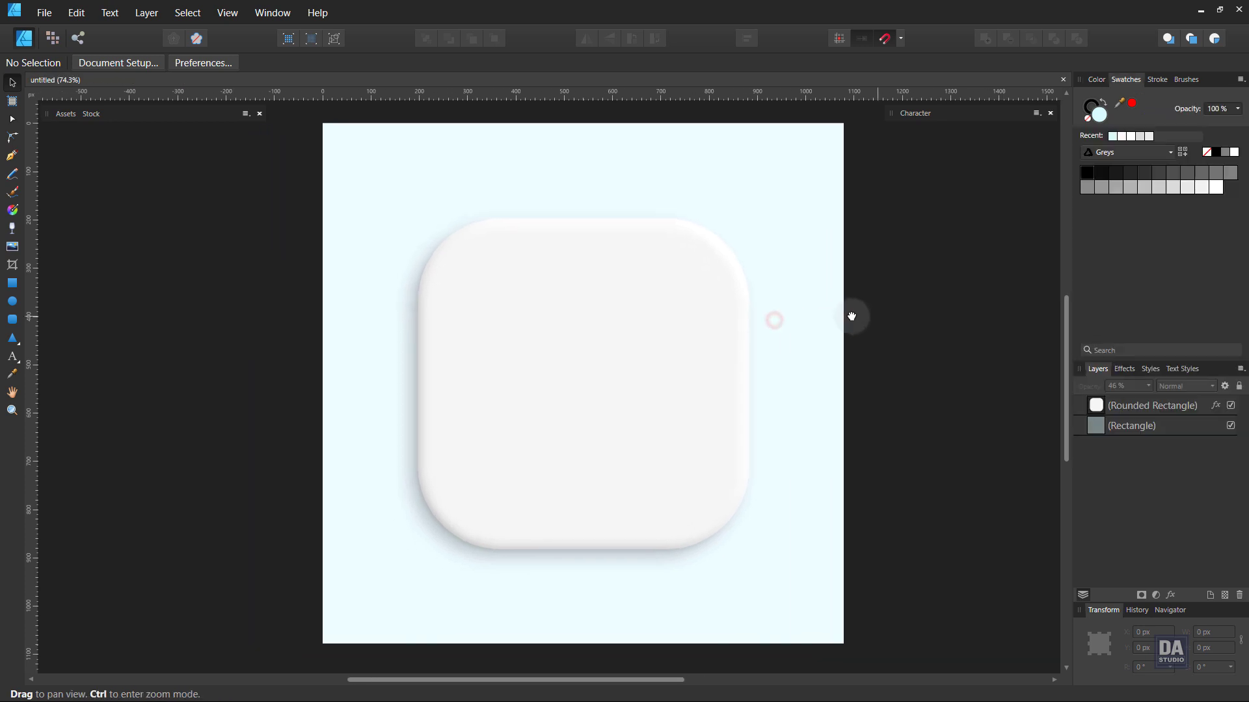
{"action": "left_click", "coordinate": [63, 124]}
{"action": "scroll", "coordinate": [118, 348], "scroll_direction": "down", "scroll_amount": 5}
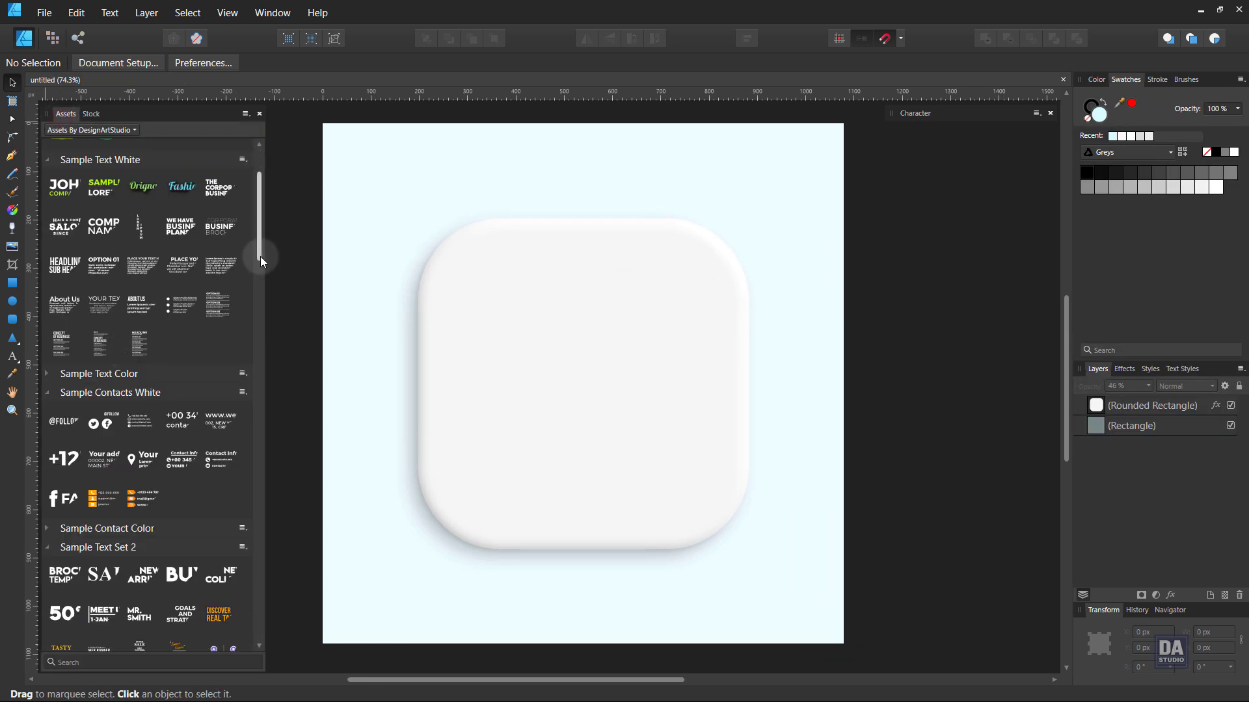
{"action": "left_click_drag", "start_coordinate": [260, 256], "coordinate": [628, 427]}
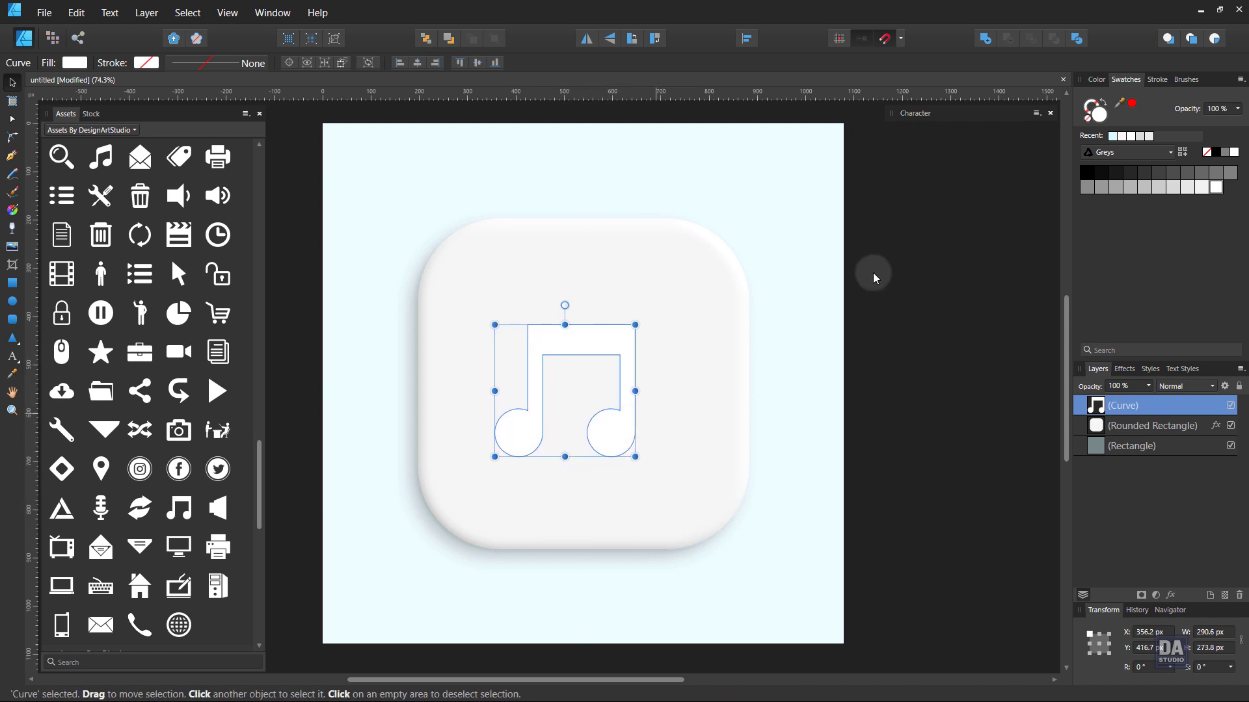
Fill the music note with the lilac-to-teal swatch from the Fancy Gradient palette, running vertically with teal at the upper end.
{"action": "left_click", "coordinate": [1103, 153]}
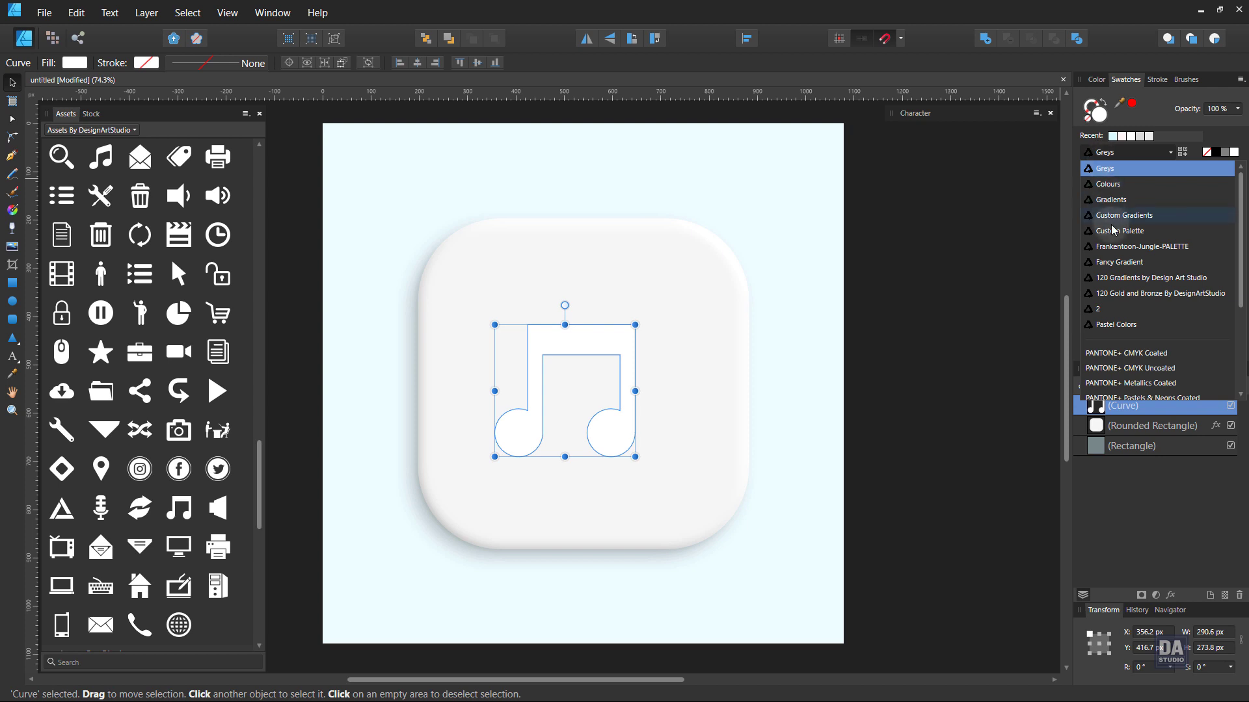
{"action": "left_click", "coordinate": [1119, 263]}
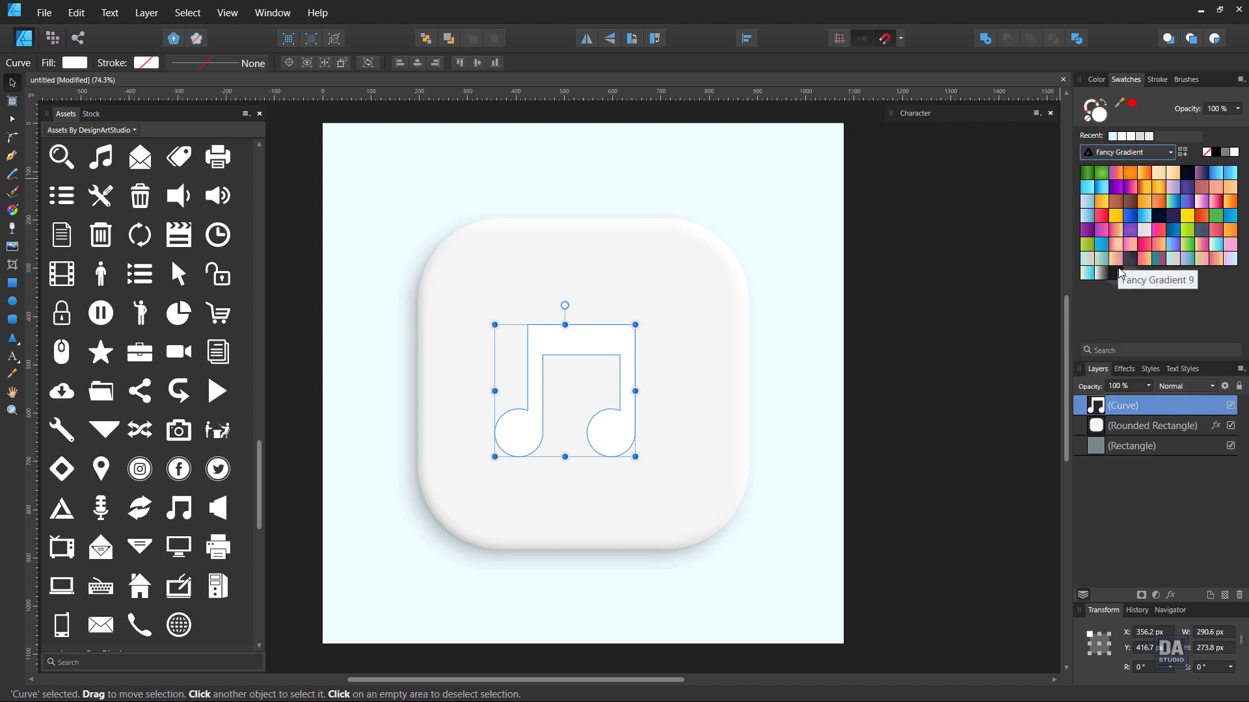
{"action": "left_click", "coordinate": [1178, 265]}
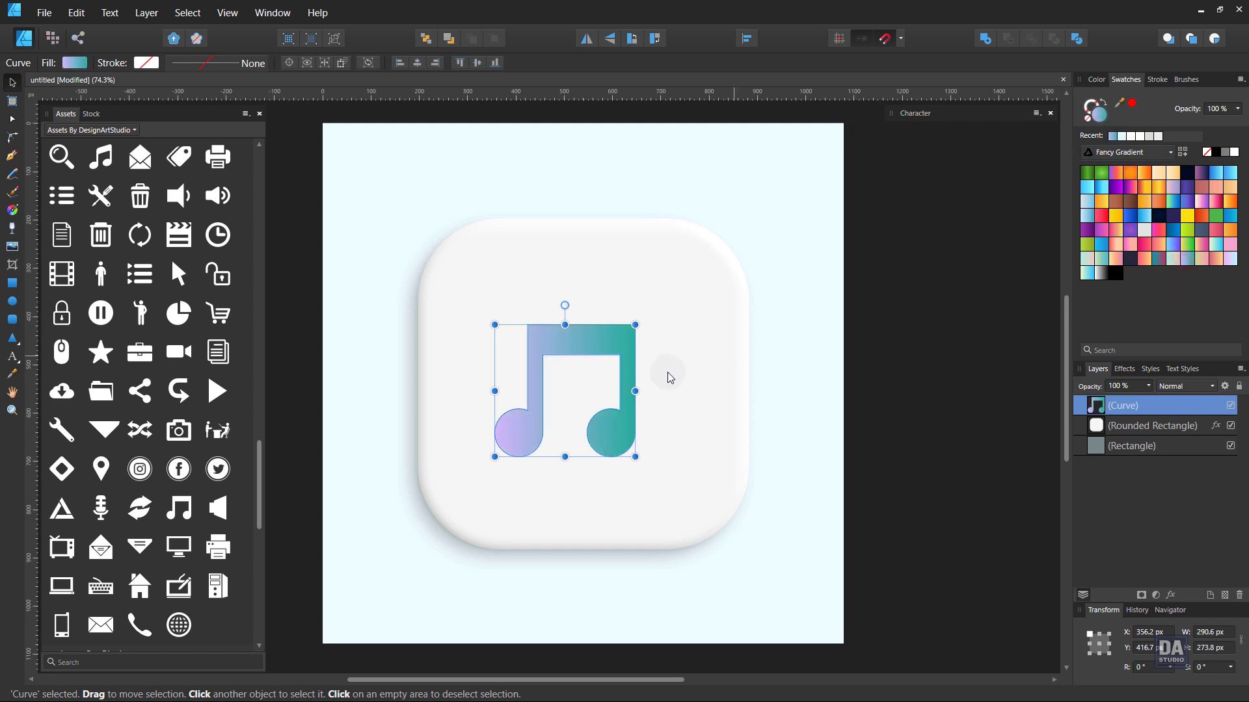
{"action": "key", "text": "g"}
{"action": "left_click_drag", "start_coordinate": [576, 458], "coordinate": [576, 301]}
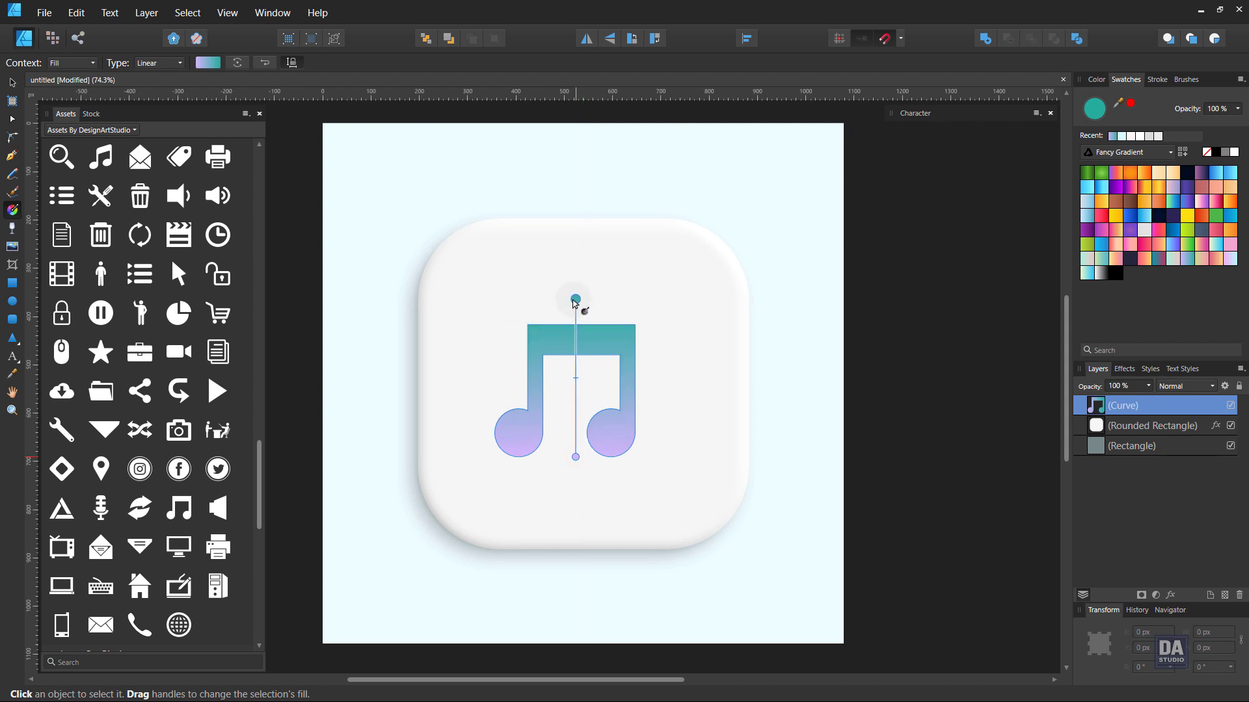
Switch the note's fill to the pale-yellow-to-blue gradient, running vertically with blue at the lower end, and add a middle stop.
{"action": "left_click", "coordinate": [1084, 273]}
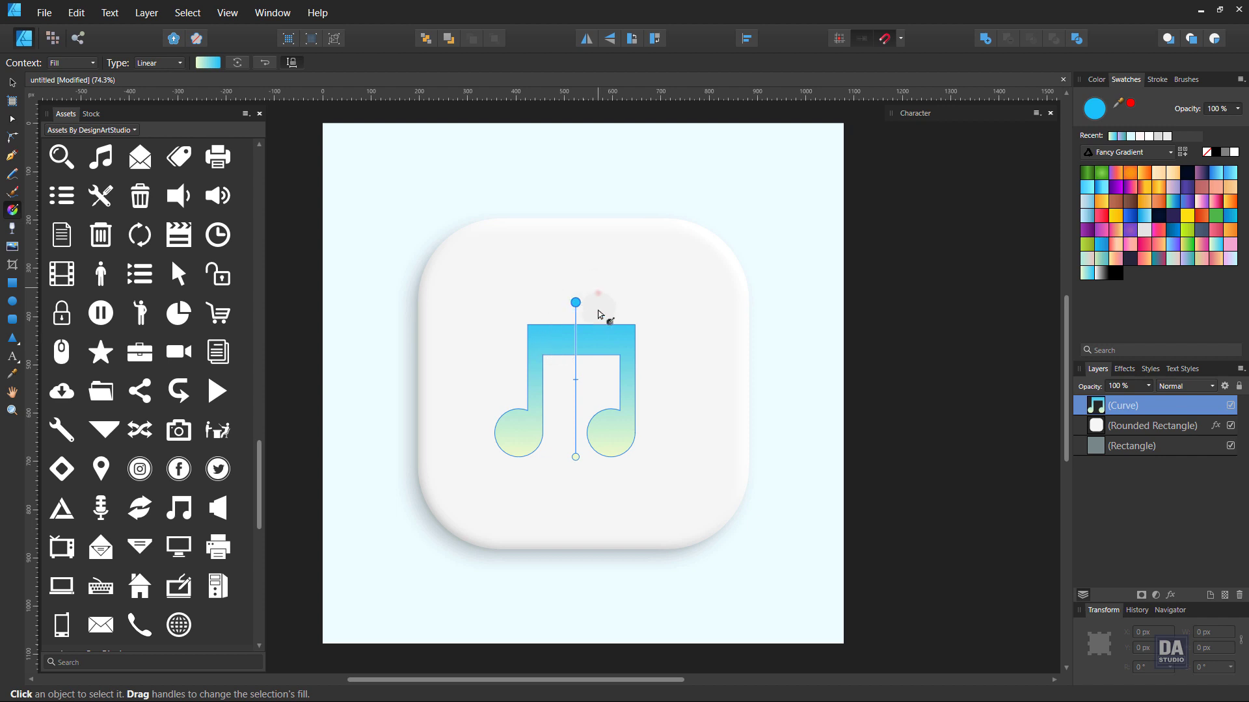
{"action": "left_click_drag", "start_coordinate": [599, 289], "coordinate": [598, 457]}
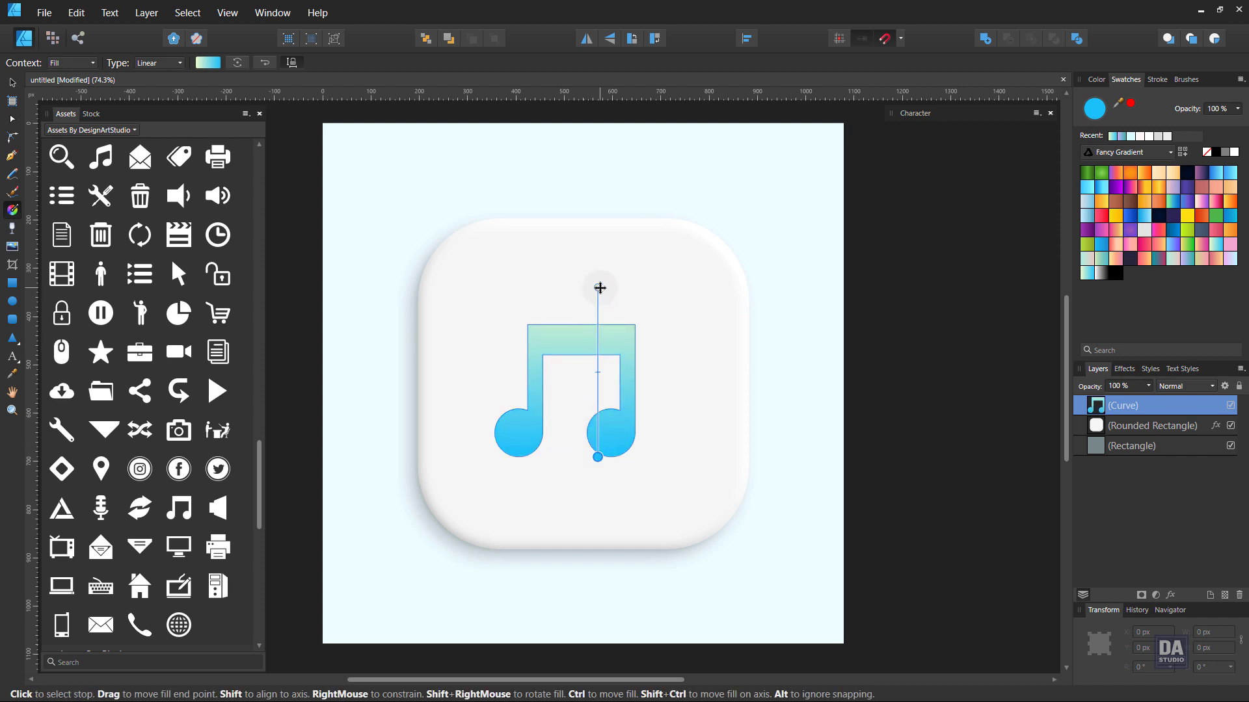
{"action": "left_click_drag", "start_coordinate": [599, 288], "coordinate": [598, 294]}
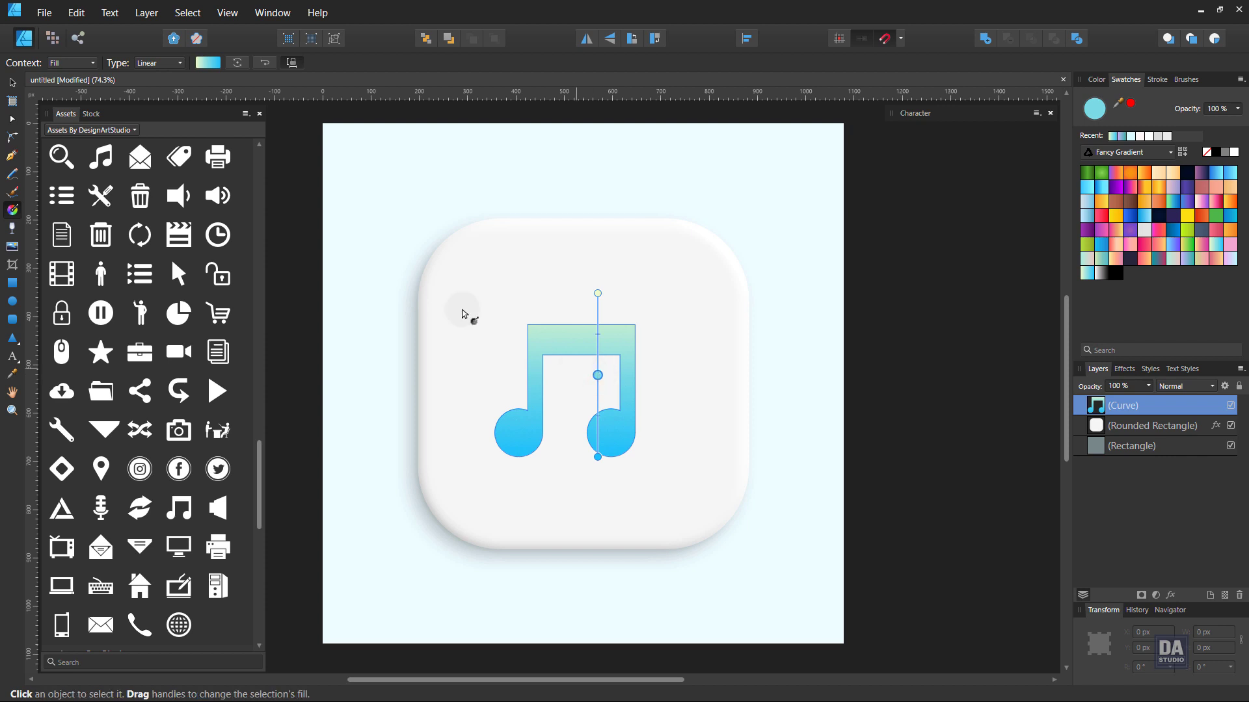
Recolour the gradient's middle stop at 50 % to pink (H 348, S 89, L 64).
{"action": "left_click", "coordinate": [208, 63]}
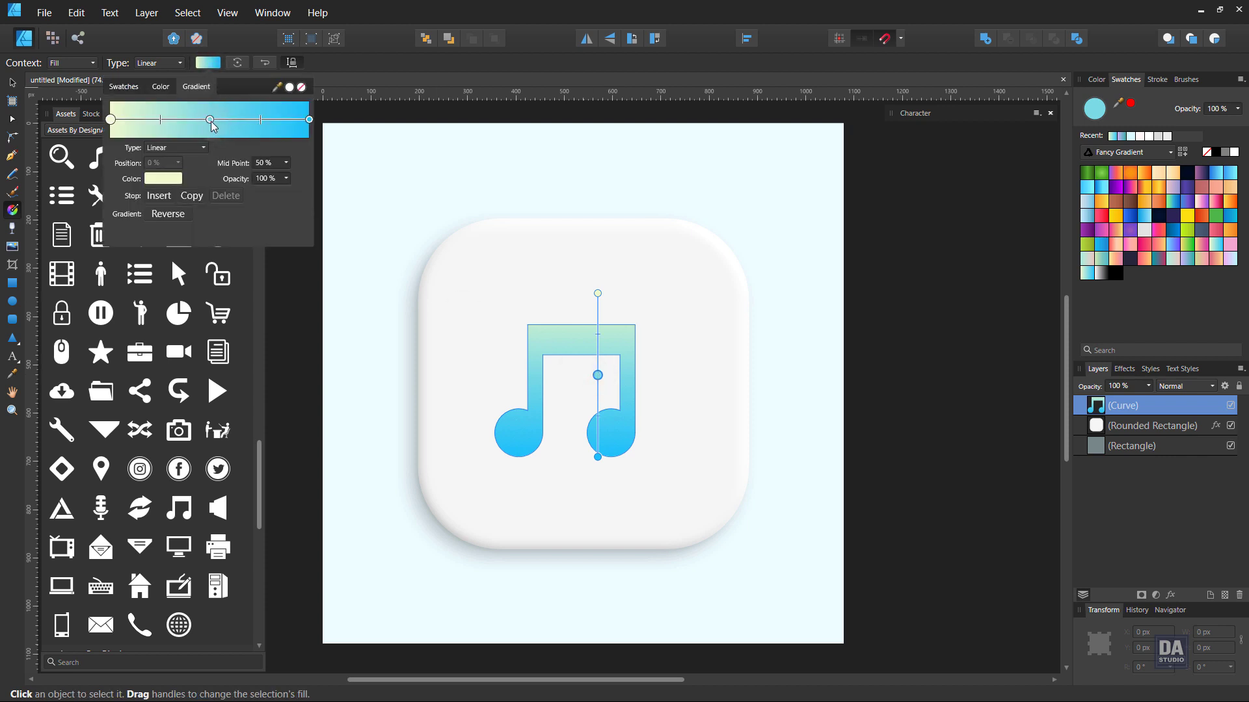
{"action": "left_click", "coordinate": [209, 119]}
{"action": "left_click", "coordinate": [163, 181]}
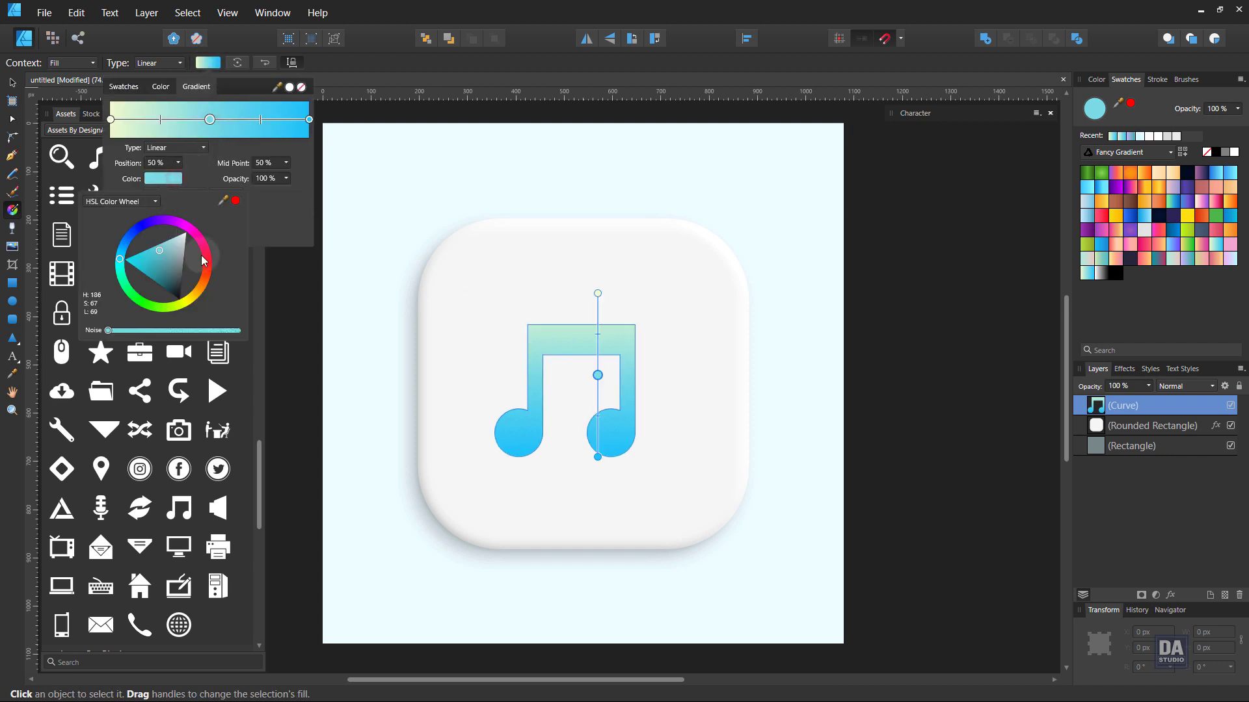
{"action": "mouse_move", "coordinate": [202, 257]}
{"action": "left_mouse_down"}
{"action": "mouse_move", "coordinate": [211, 264]}
{"action": "mouse_move", "coordinate": [222, 240]}
{"action": "mouse_move", "coordinate": [185, 273]}
{"action": "left_mouse_up"}
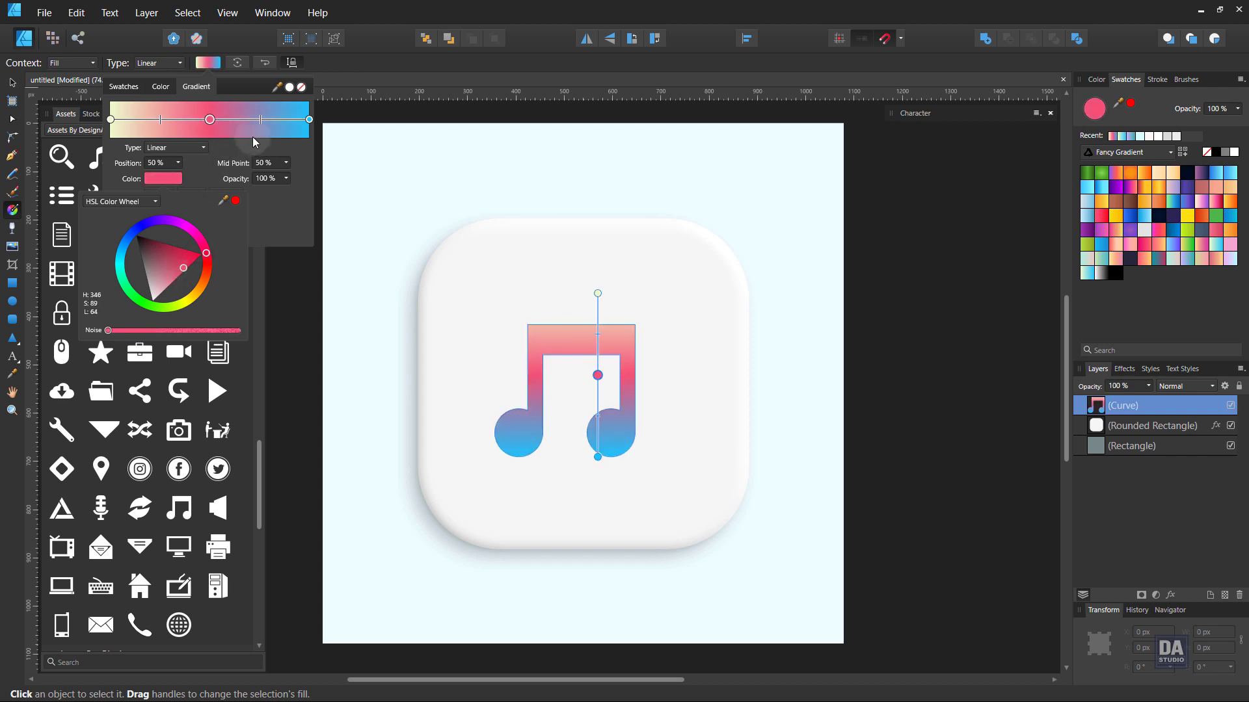
Shift the hue of the gradient's first stop slightly to a warmer pale yellow.
{"action": "left_click", "coordinate": [110, 119]}
{"action": "left_click", "coordinate": [163, 177]}
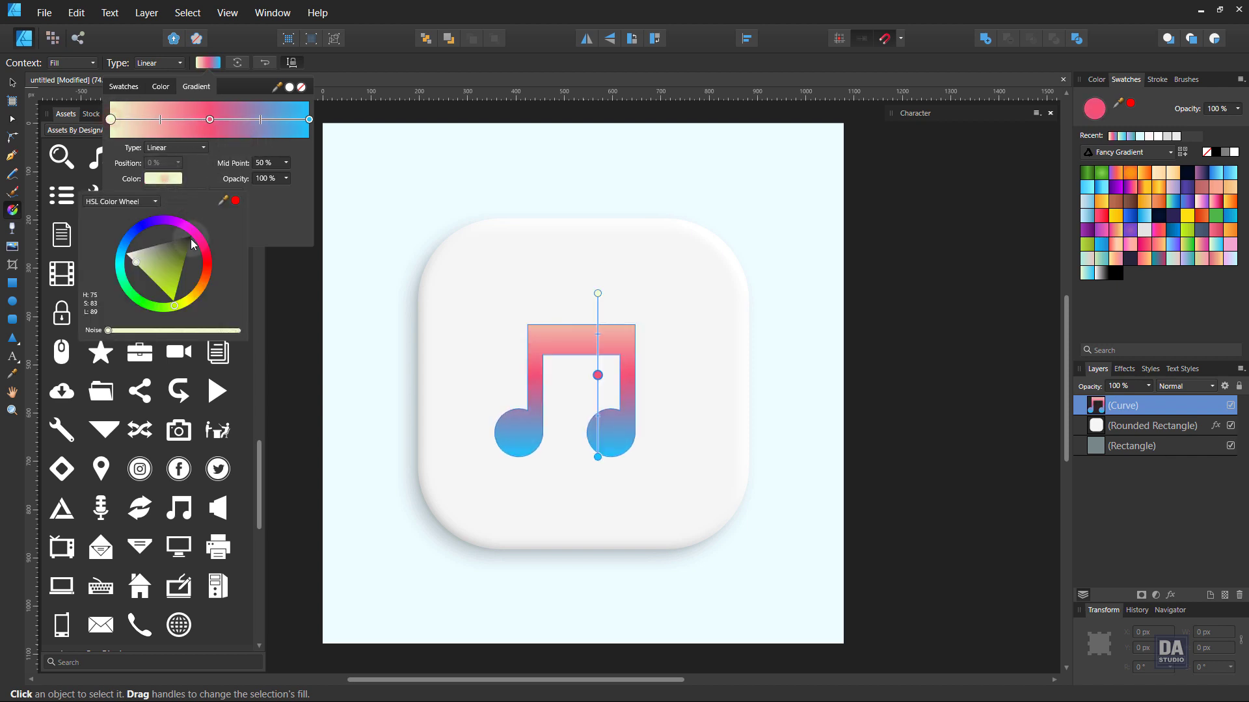
{"action": "left_click_drag", "start_coordinate": [178, 306], "coordinate": [183, 307]}
Undo the stray gradient line, bring the pale-yellow end down just above the note and shift the pink stop slightly upward.
{"action": "left_click_drag", "start_coordinate": [537, 337], "coordinate": [539, 338]}
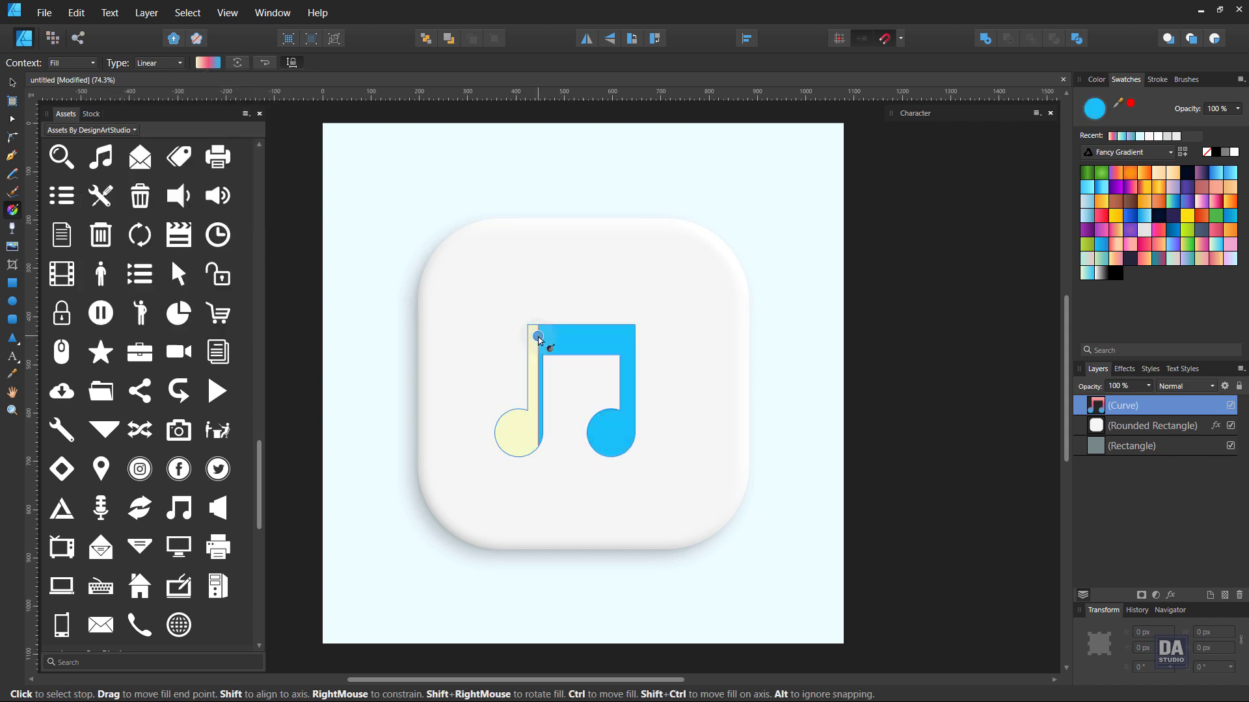
{"action": "key", "text": "ctrl+z"}
{"action": "left_click_drag", "start_coordinate": [598, 291], "coordinate": [599, 315]}
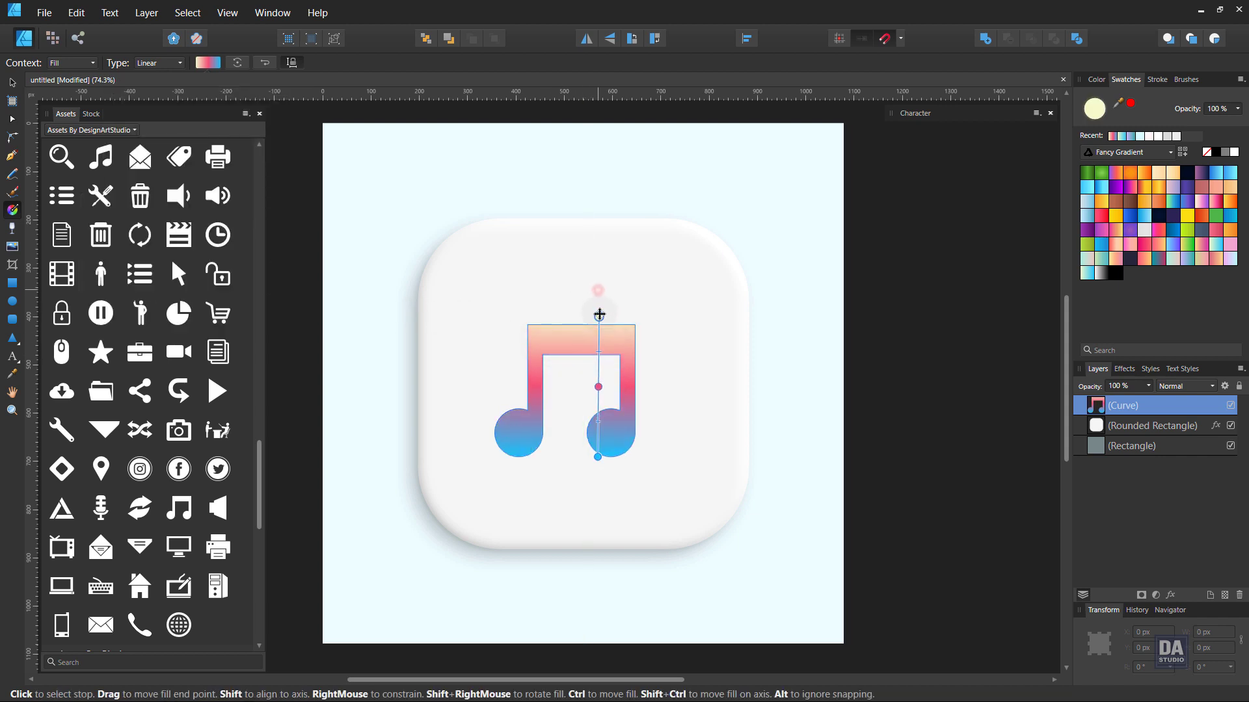
{"action": "left_click_drag", "start_coordinate": [598, 386], "coordinate": [599, 368]}
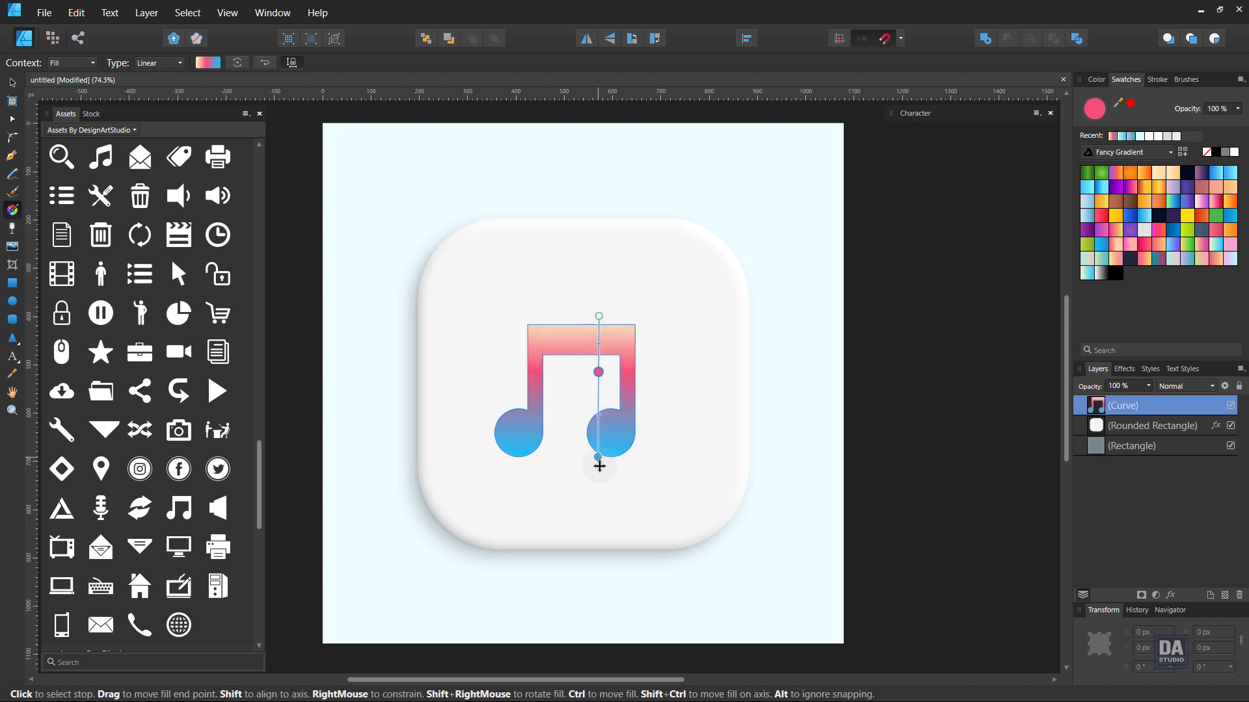
{"action": "left_click_drag", "start_coordinate": [598, 457], "coordinate": [597, 467]}
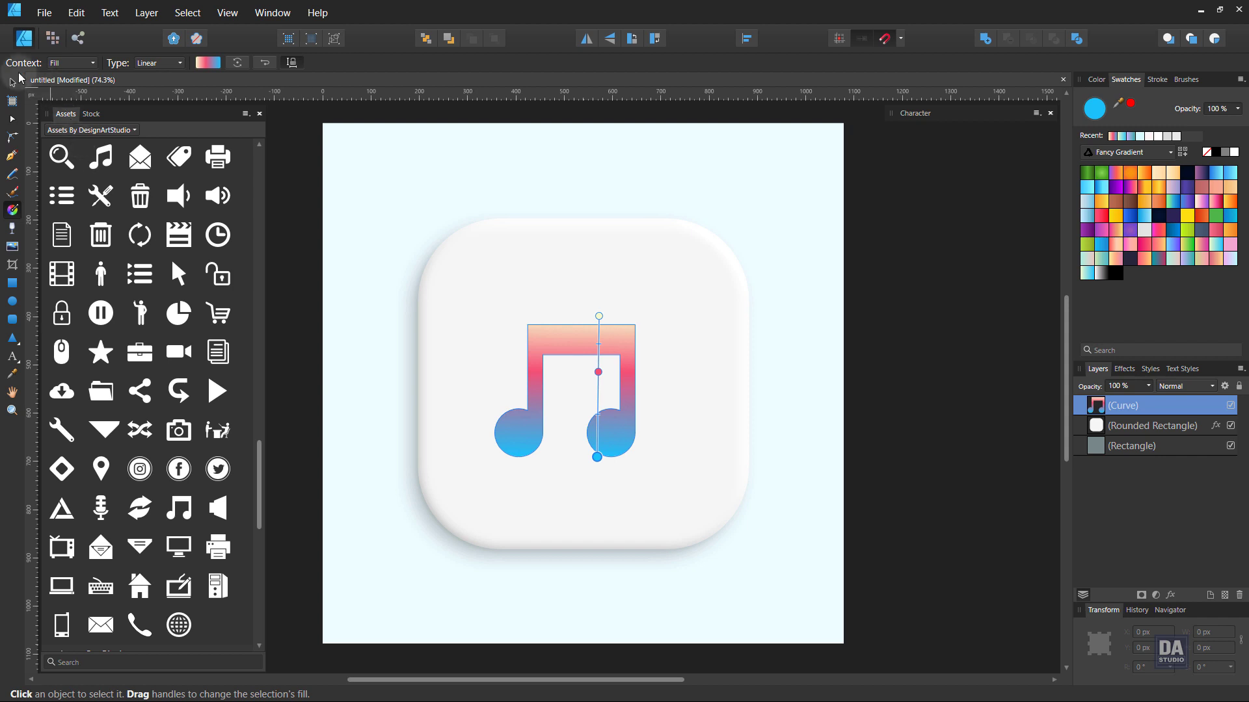
Shear the music note upward on its right side by about 6.9° and enlarge it to about 315 × 295 px.
{"action": "left_click", "coordinate": [13, 84]}
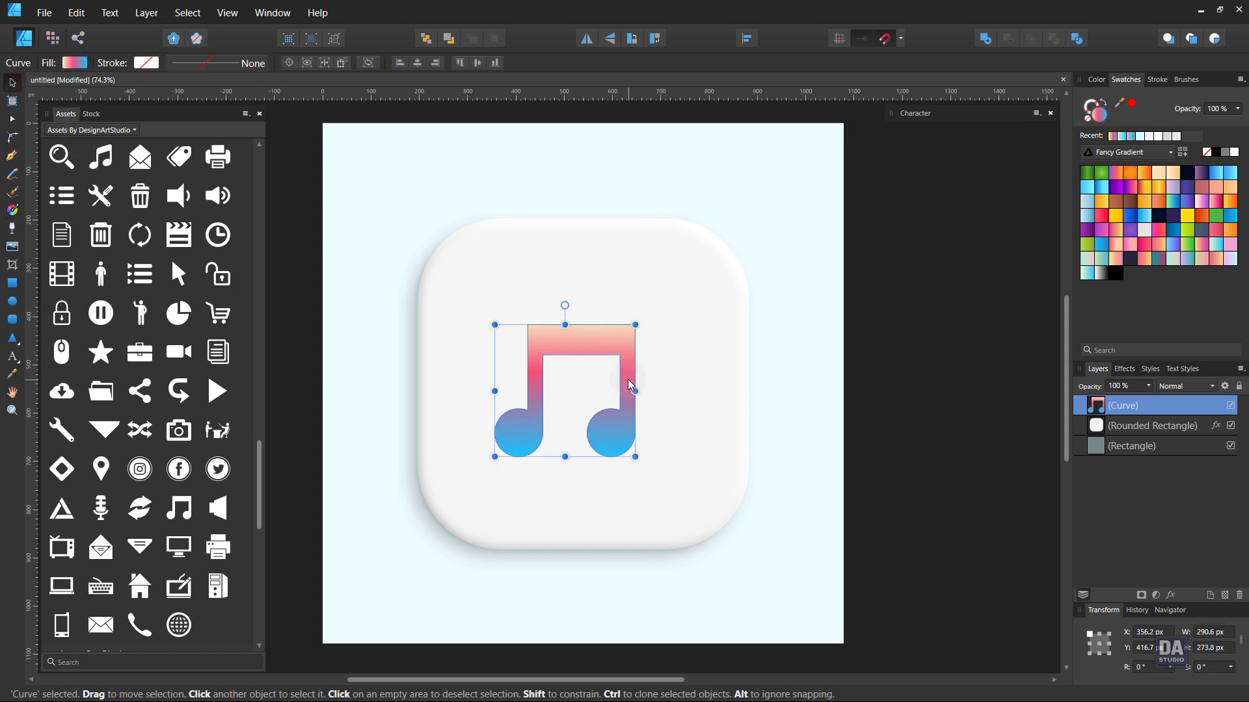
{"action": "left_click_drag", "start_coordinate": [635, 386], "coordinate": [639, 362]}
{"action": "mouse_move", "coordinate": [636, 439]}
{"action": "left_mouse_down"}
{"action": "mouse_move", "coordinate": [661, 458]}
{"action": "mouse_move", "coordinate": [620, 433]}
{"action": "mouse_move", "coordinate": [659, 429]}
{"action": "mouse_move", "coordinate": [643, 426]}
{"action": "left_mouse_up"}
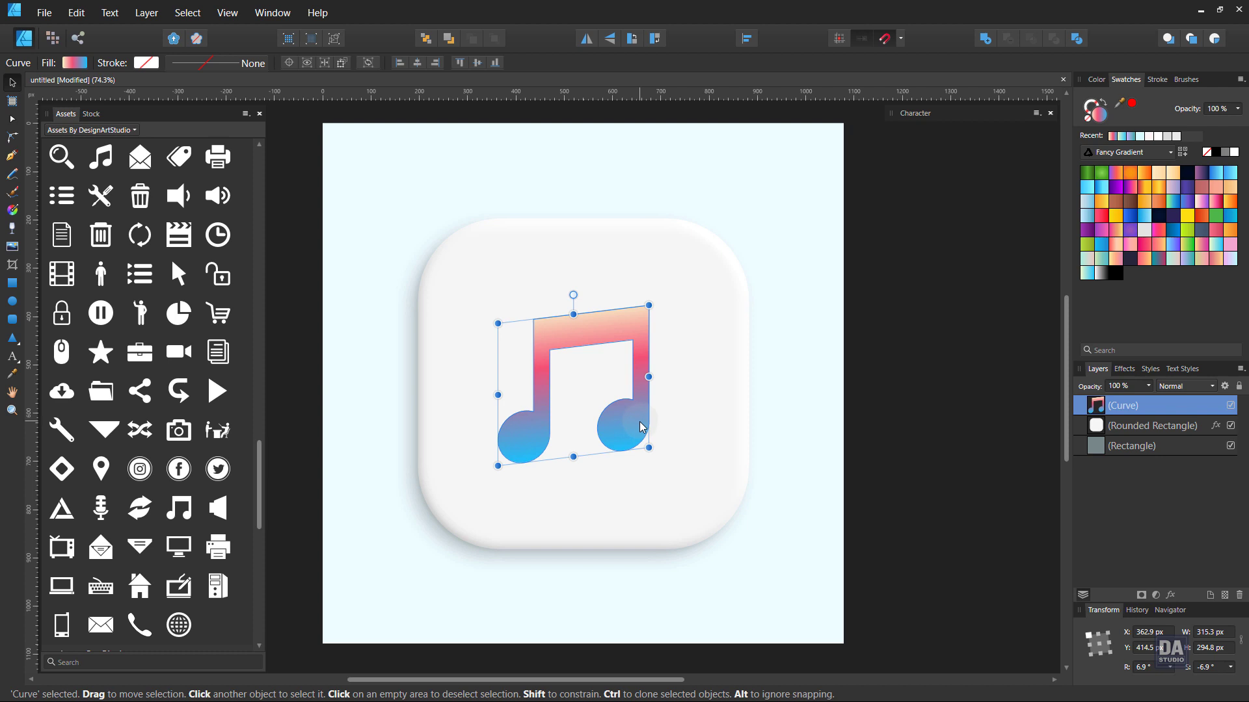
Duplicate the music note and offset the front copy about 16 px up and to the left of the one behind.
{"action": "right_click", "coordinate": [1143, 407]}
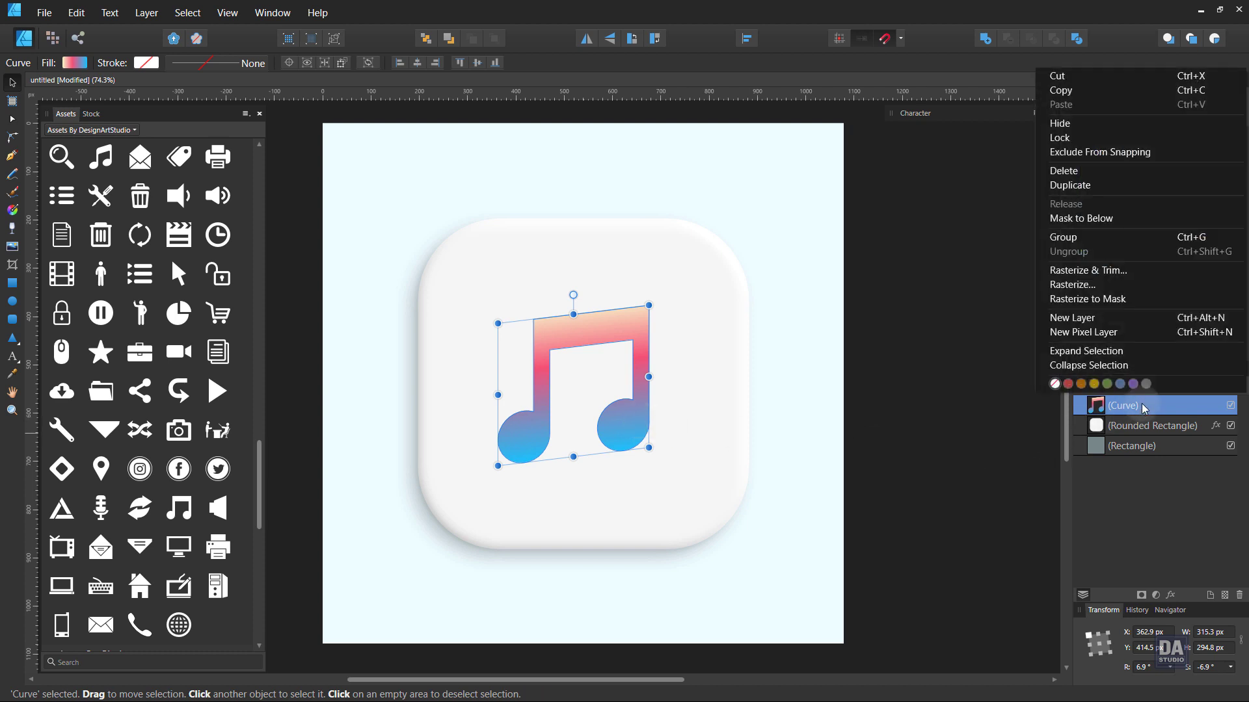
{"action": "left_click", "coordinate": [1069, 185]}
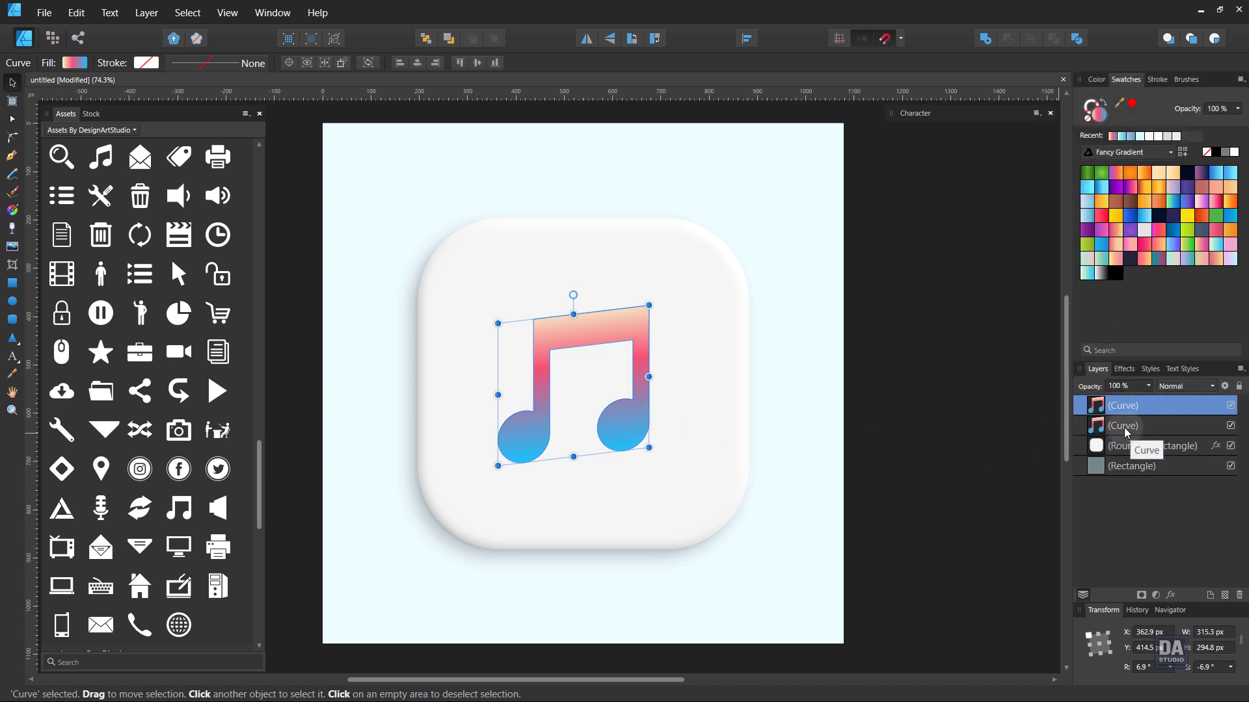
{"action": "left_click_drag", "start_coordinate": [642, 435], "coordinate": [630, 427]}
{"action": "left_click", "coordinate": [623, 434], "text": "shift"}
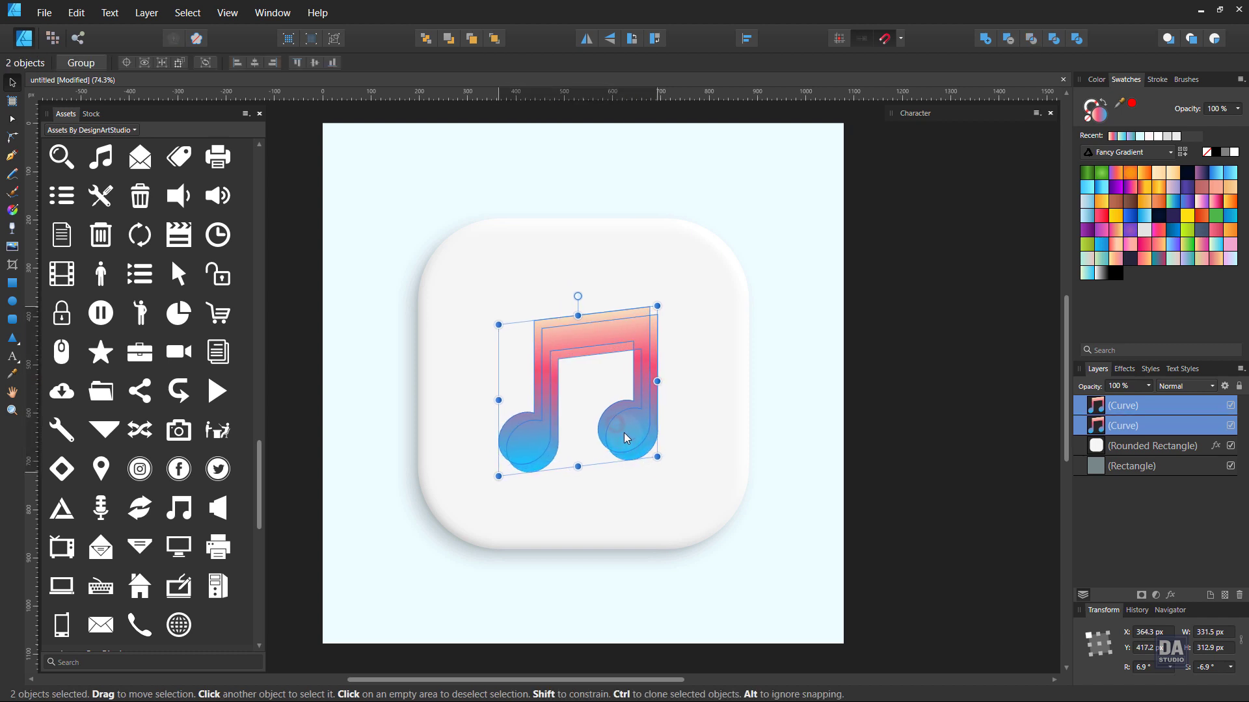
{"action": "left_click", "coordinate": [638, 452]}
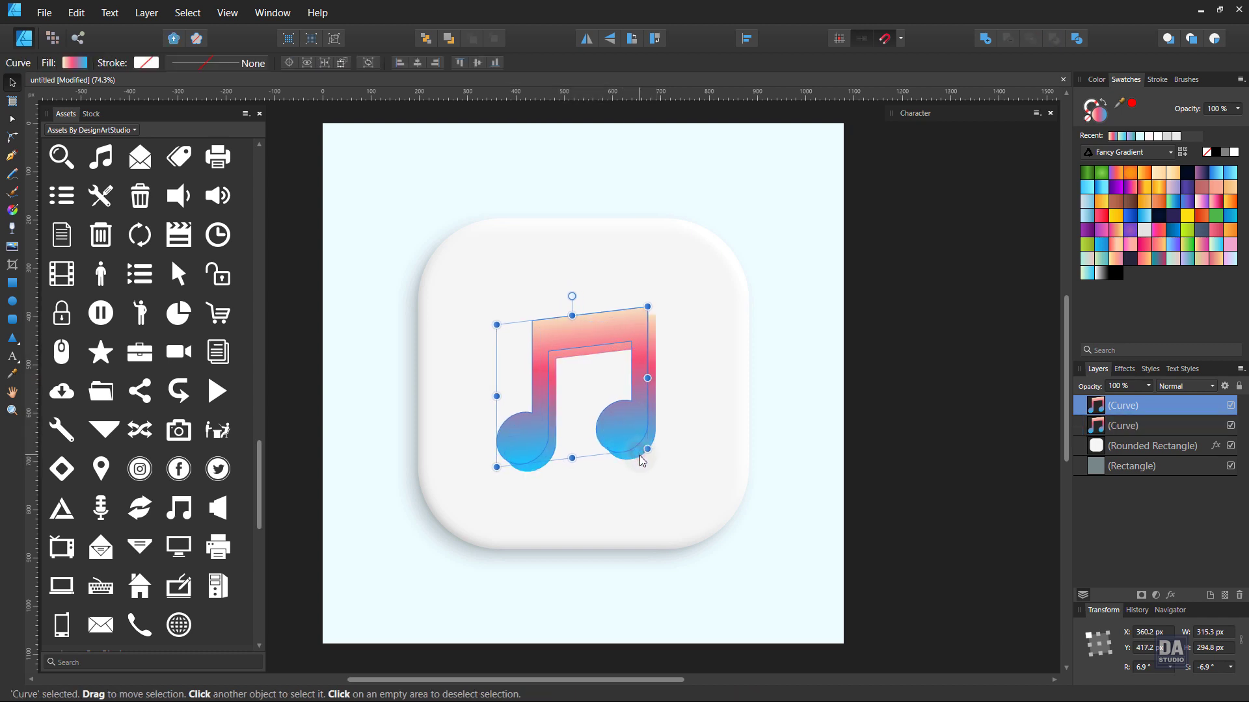
Apply a Gaussian Blur of radius 8.9 px to the rear music note and lower its layer opacity to 75 %.
{"action": "left_click", "coordinate": [639, 455], "text": "alt"}
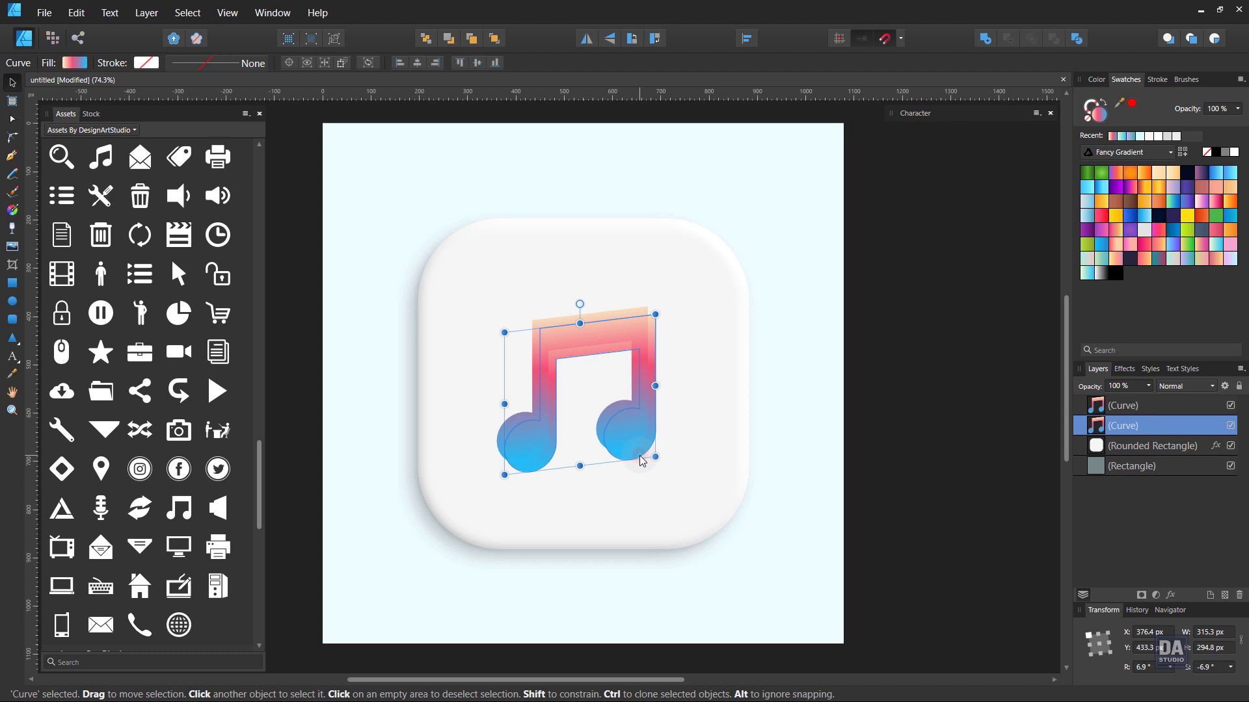
{"action": "left_click", "coordinate": [1171, 594]}
{"action": "left_click_drag", "start_coordinate": [899, 262], "coordinate": [954, 257]}
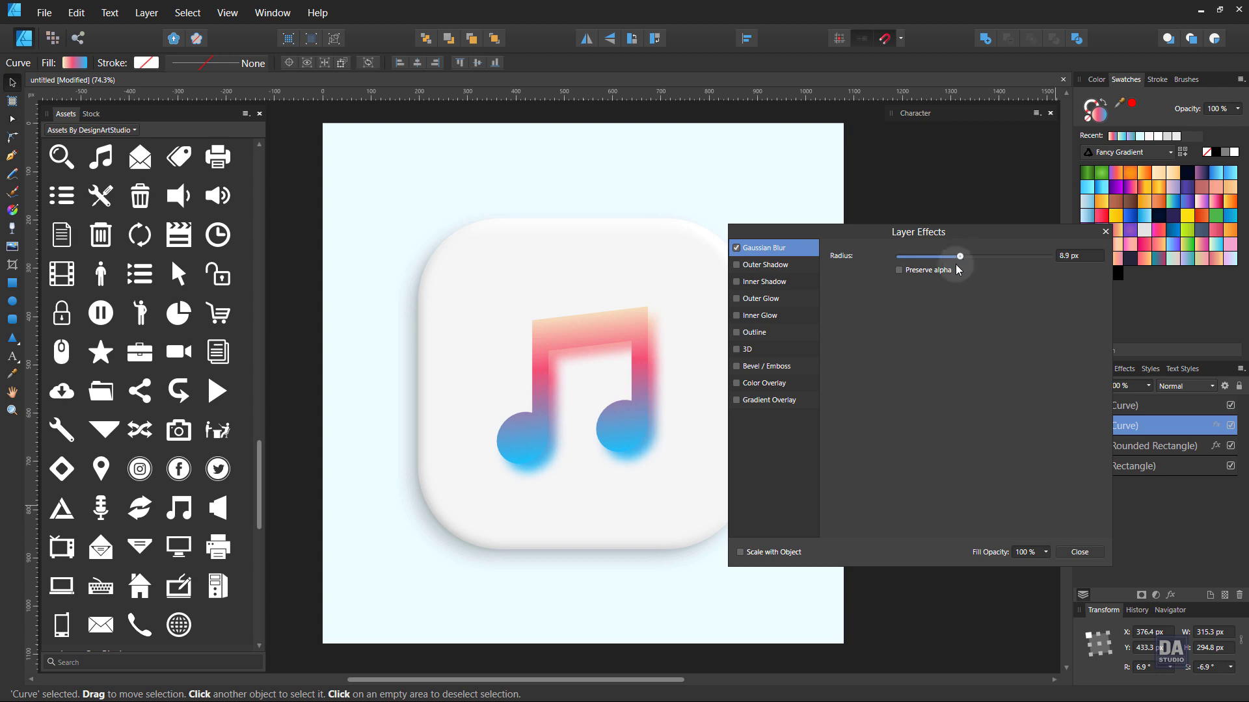
{"action": "left_click", "coordinate": [1077, 552]}
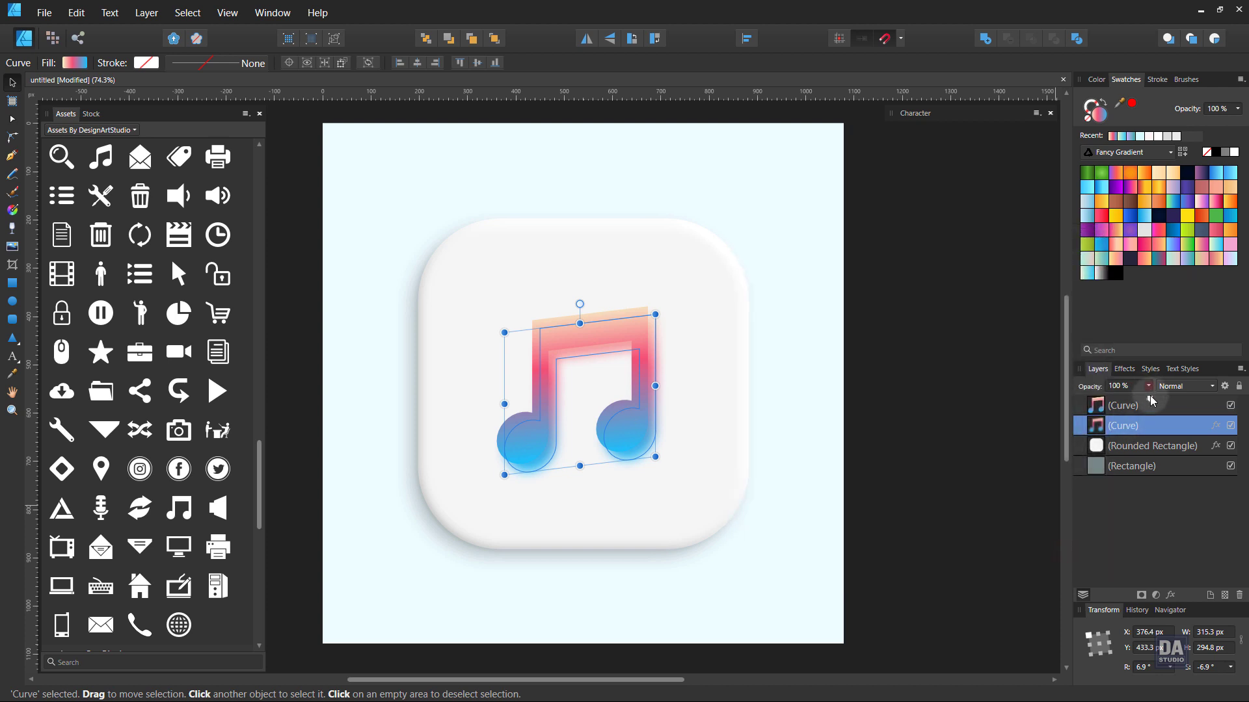
{"action": "left_click", "coordinate": [1148, 387]}
{"action": "left_click_drag", "start_coordinate": [1148, 399], "coordinate": [1127, 402]}
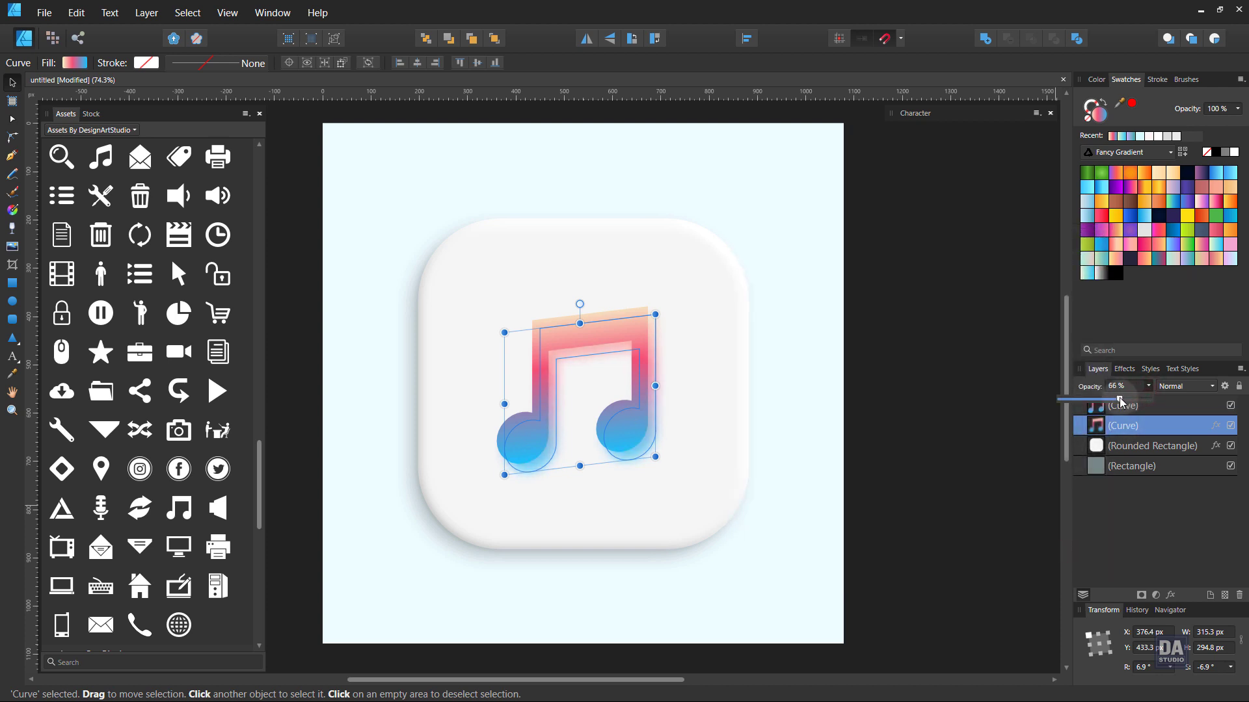
{"action": "left_click", "coordinate": [992, 439]}
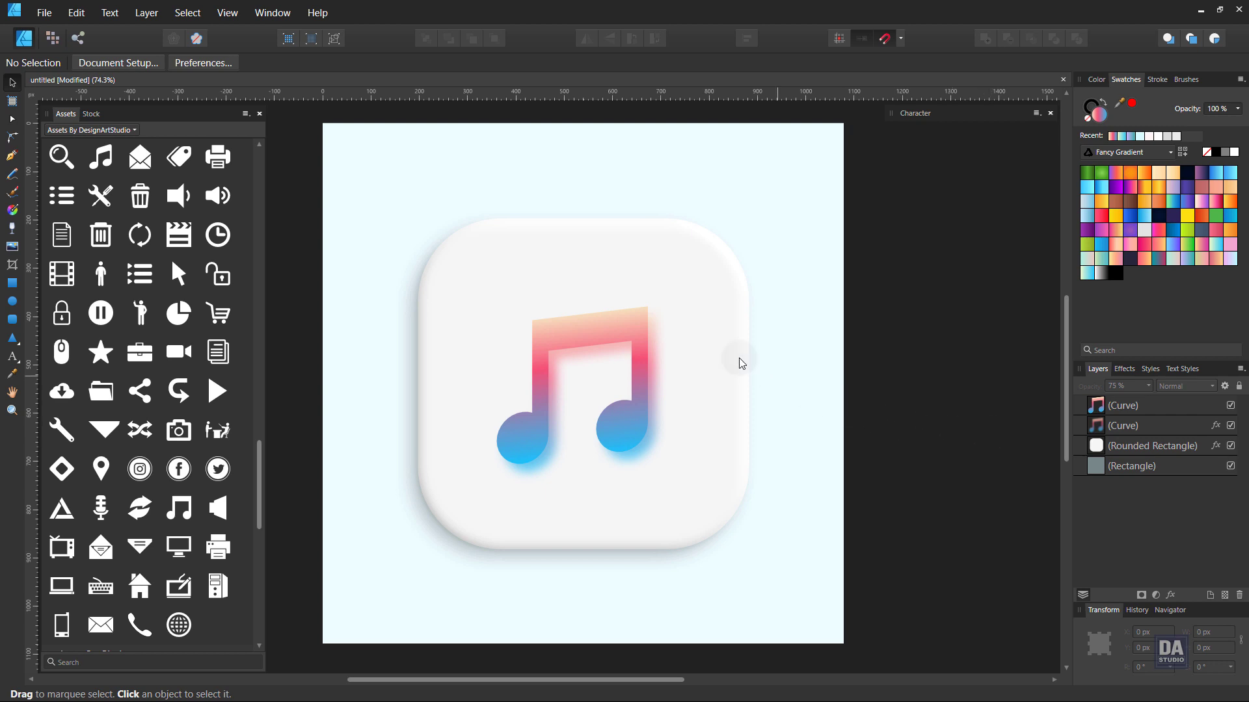
Round the inner and outer corners of the front music note's beam with the Corner tool.
{"action": "left_click", "coordinate": [626, 333]}
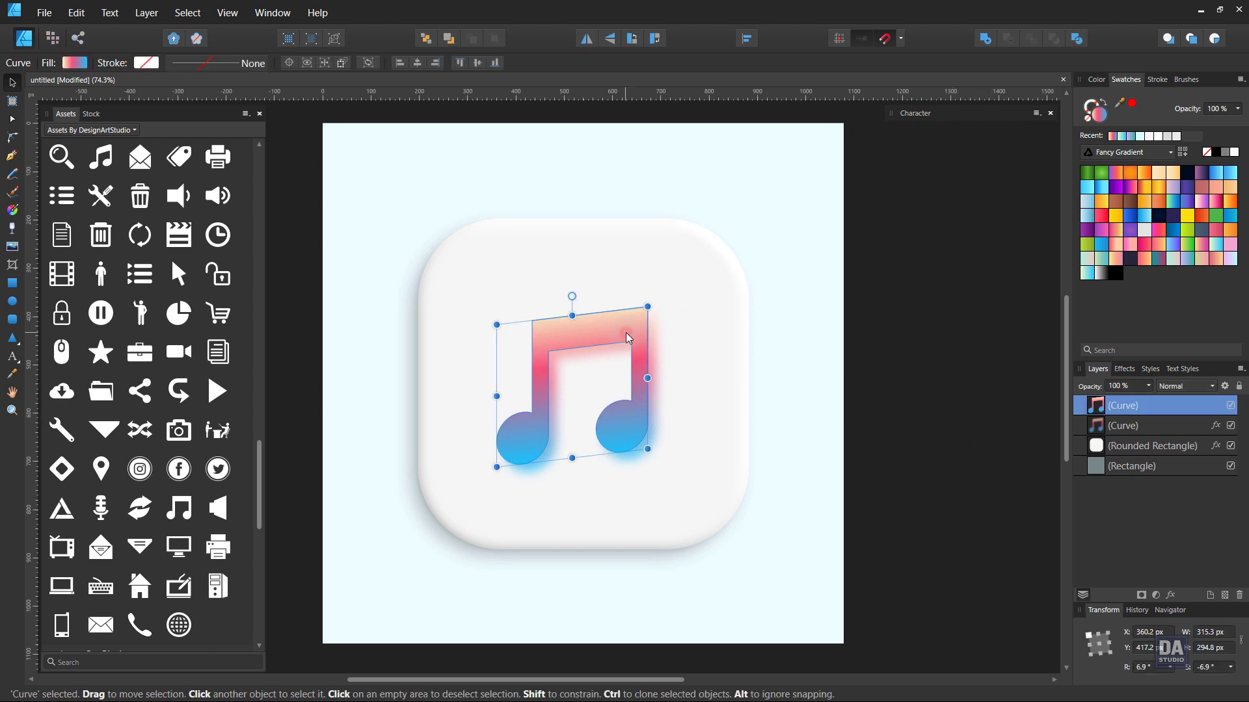
{"action": "left_click", "coordinate": [11, 137]}
{"action": "left_click_drag", "start_coordinate": [623, 363], "coordinate": [735, 365]}
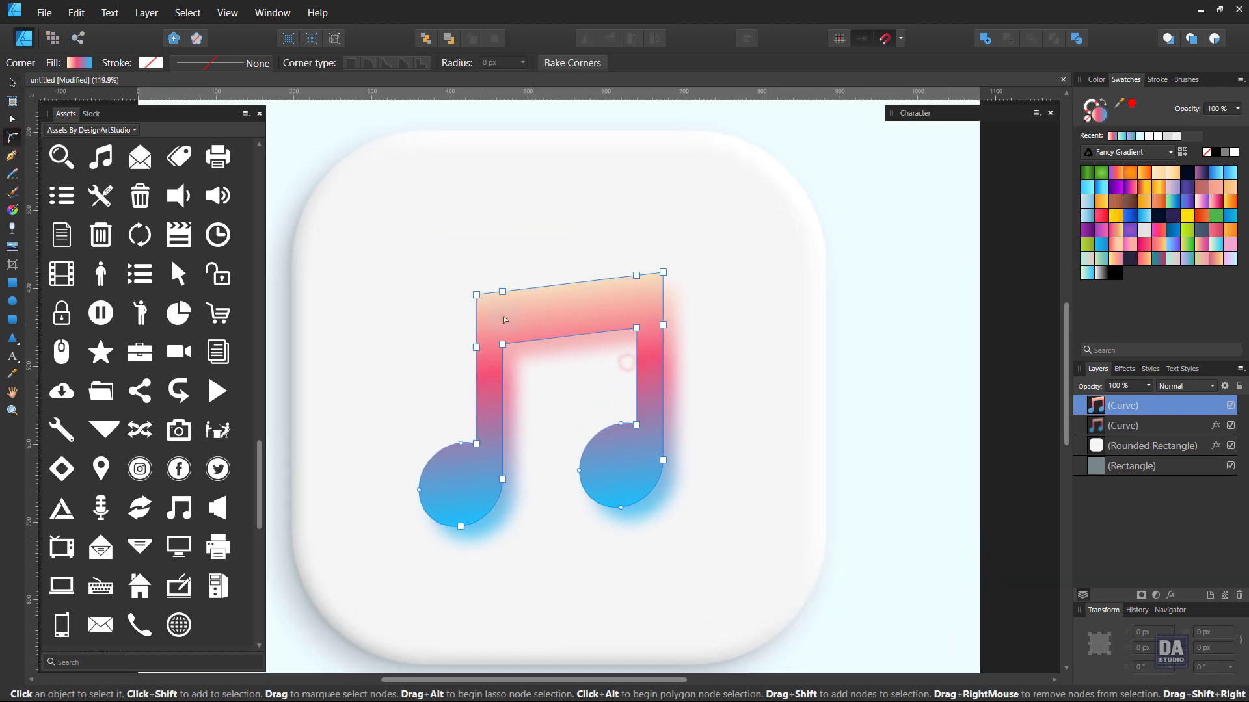
{"action": "left_click_drag", "start_coordinate": [437, 259], "coordinate": [691, 352]}
{"action": "left_click", "coordinate": [663, 325], "text": "shift"}
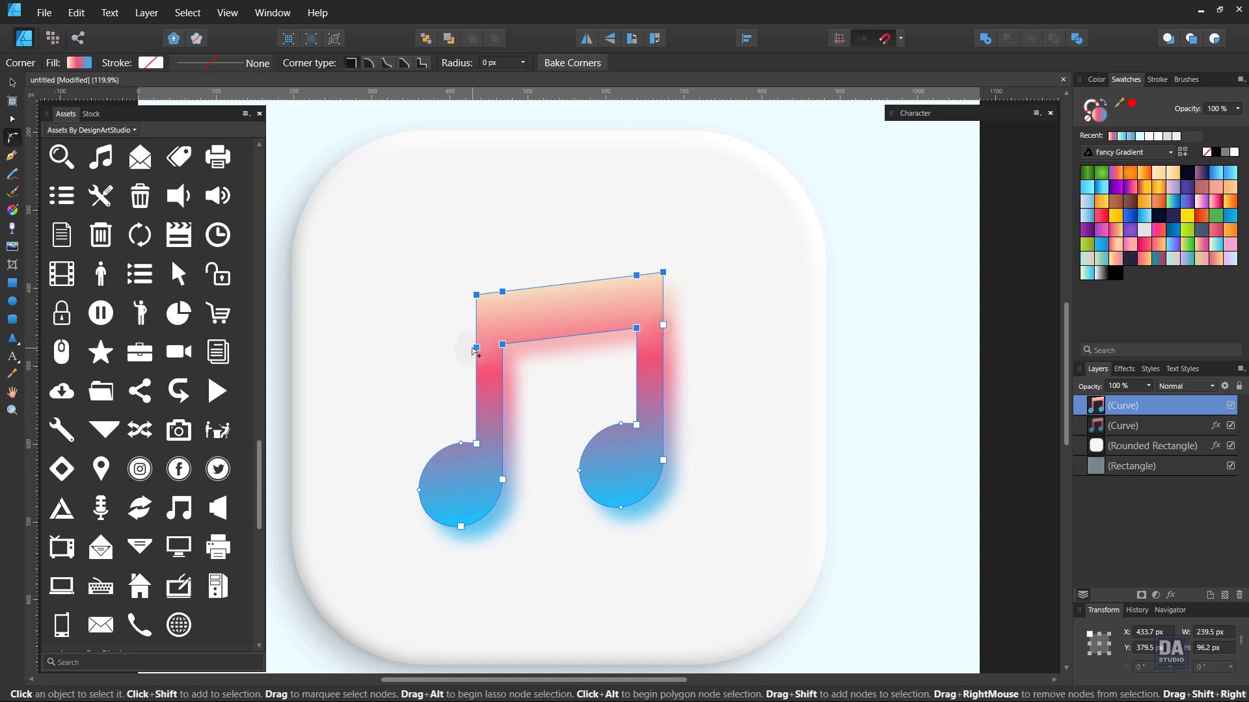
{"action": "left_click_drag", "start_coordinate": [504, 348], "coordinate": [532, 360]}
{"action": "left_click", "coordinate": [1039, 344]}
Draw a circle about 548 px in diameter from the centre of the rounded tile and fill it white.
{"action": "scroll", "coordinate": [783, 374], "scroll_direction": "down", "scroll_amount": 3}
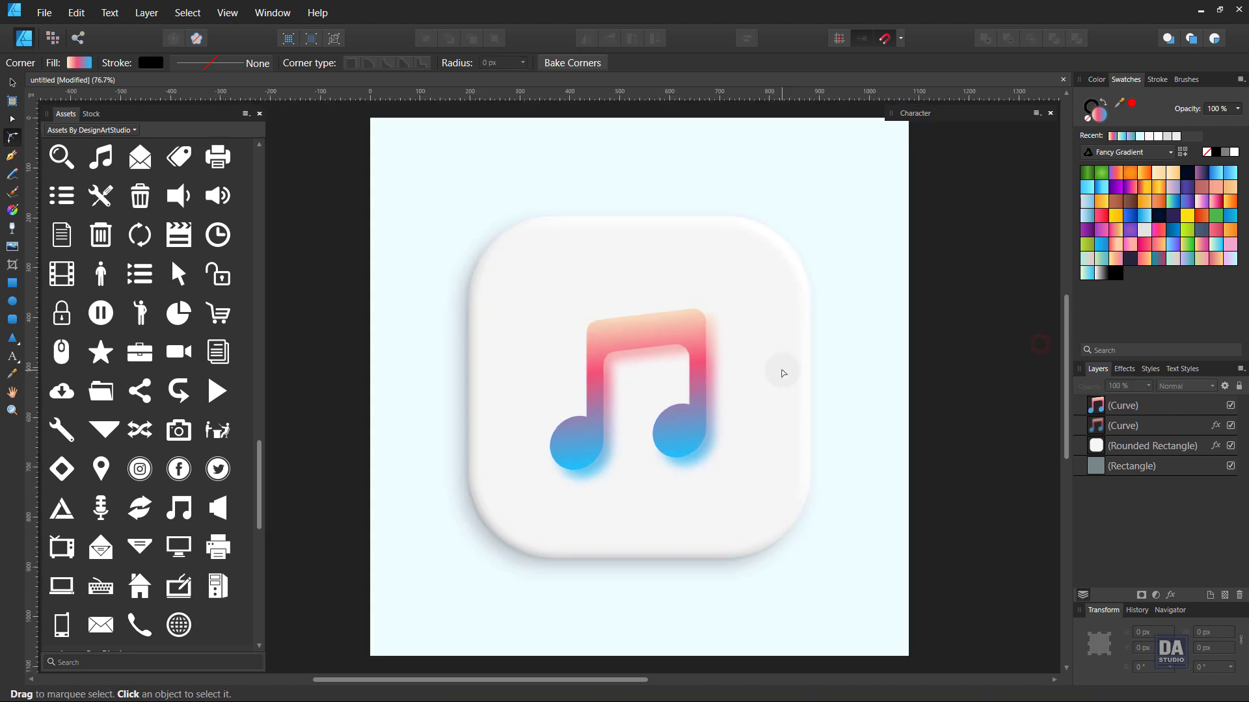
{"action": "scroll", "coordinate": [783, 374], "scroll_direction": "down", "scroll_amount": 1}
{"action": "left_click_drag", "start_coordinate": [798, 441], "coordinate": [772, 436]}
{"action": "left_click_drag", "start_coordinate": [718, 405], "coordinate": [738, 407]}
{"action": "left_click_drag", "start_coordinate": [737, 406], "coordinate": [734, 421]}
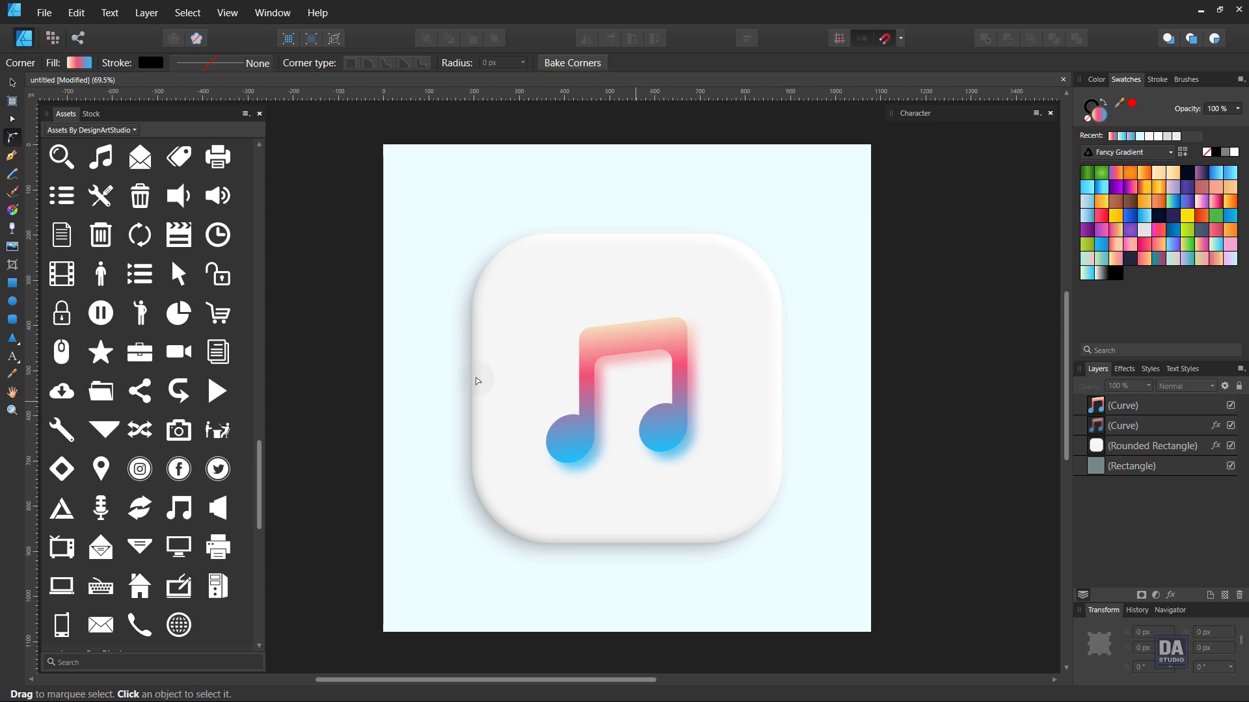
{"action": "left_click", "coordinate": [12, 302]}
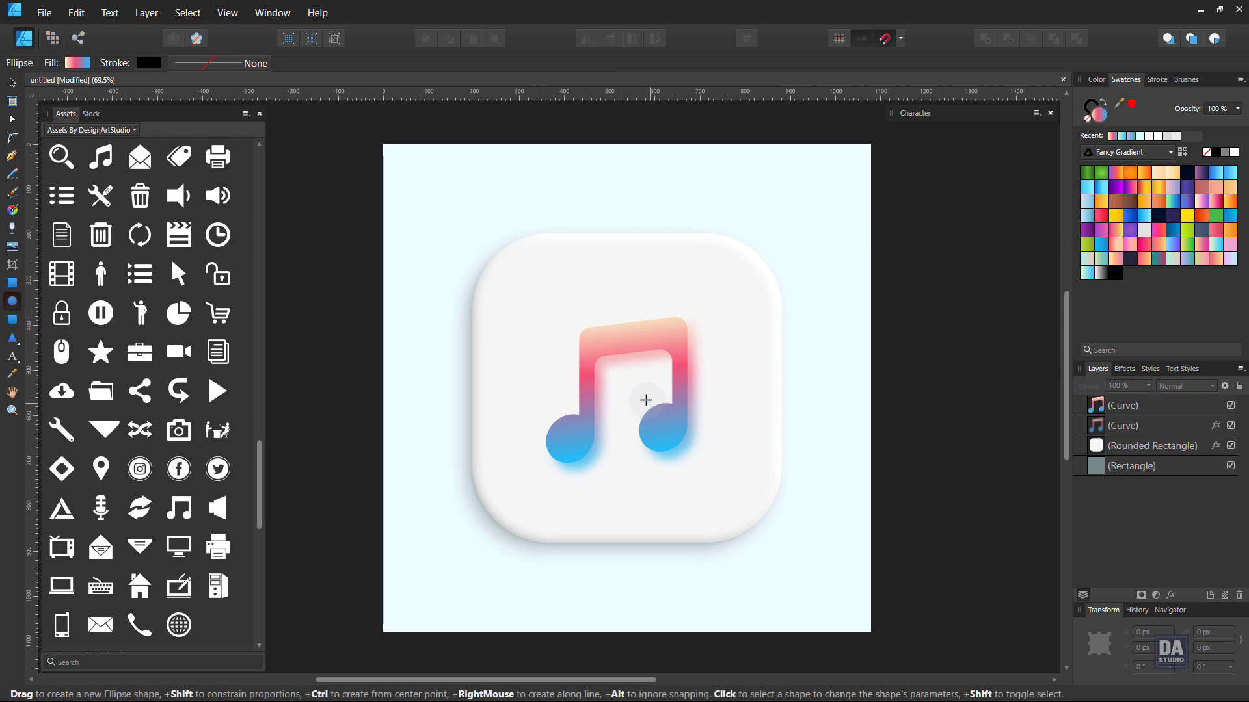
{"action": "left_click_drag", "start_coordinate": [627, 391], "coordinate": [785, 478]}
{"action": "left_click", "coordinate": [1234, 152]}
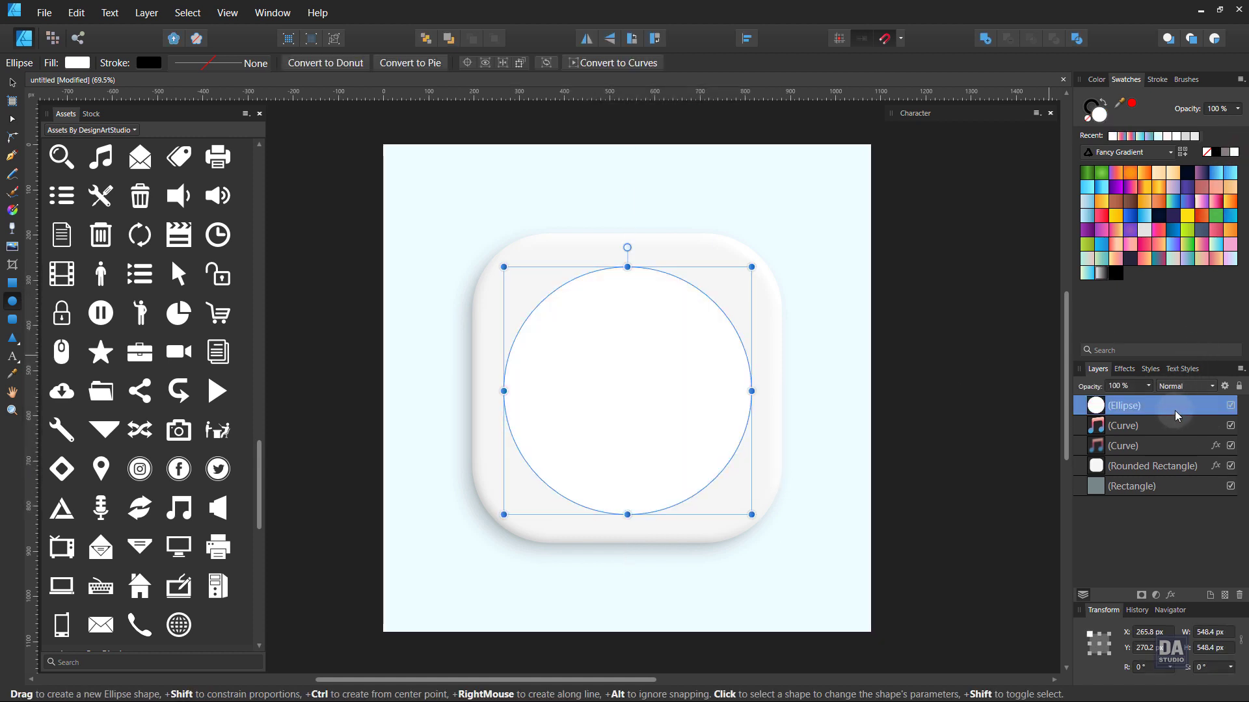
Apply a Gaussian Blur with a radius of 29.9 px to the white circle.
{"action": "left_click", "coordinate": [1171, 595]}
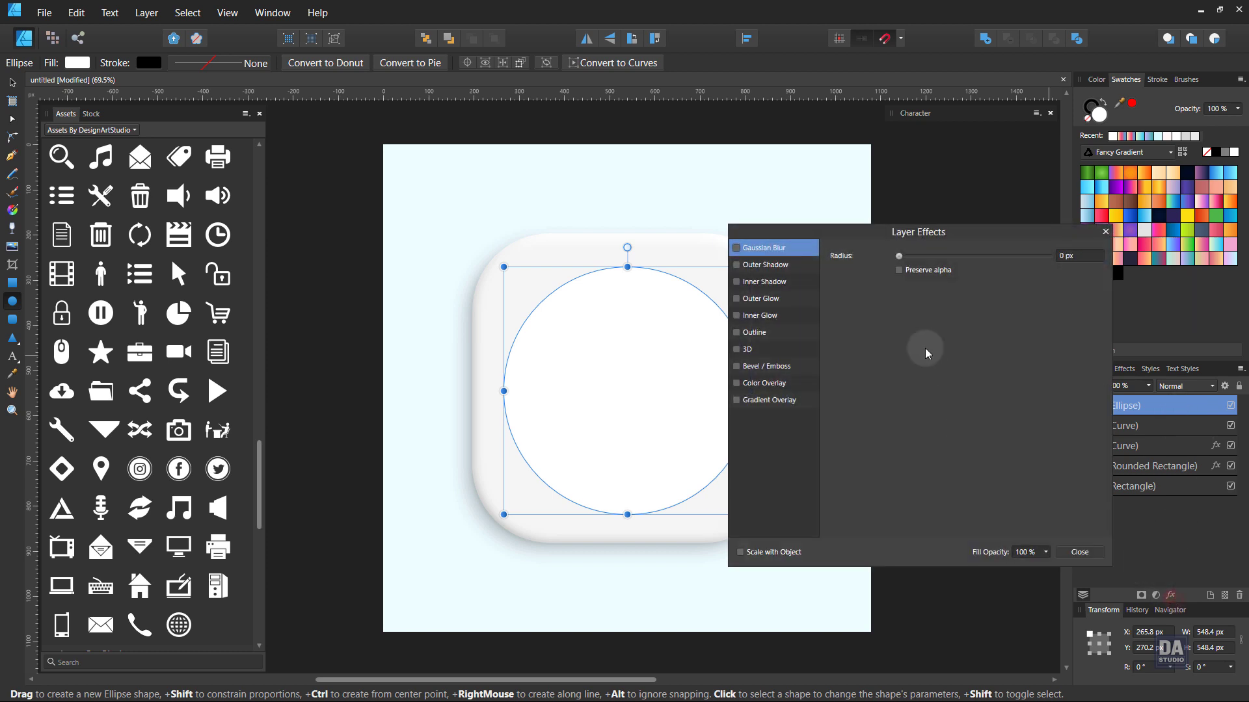
{"action": "left_click_drag", "start_coordinate": [902, 256], "coordinate": [998, 256]}
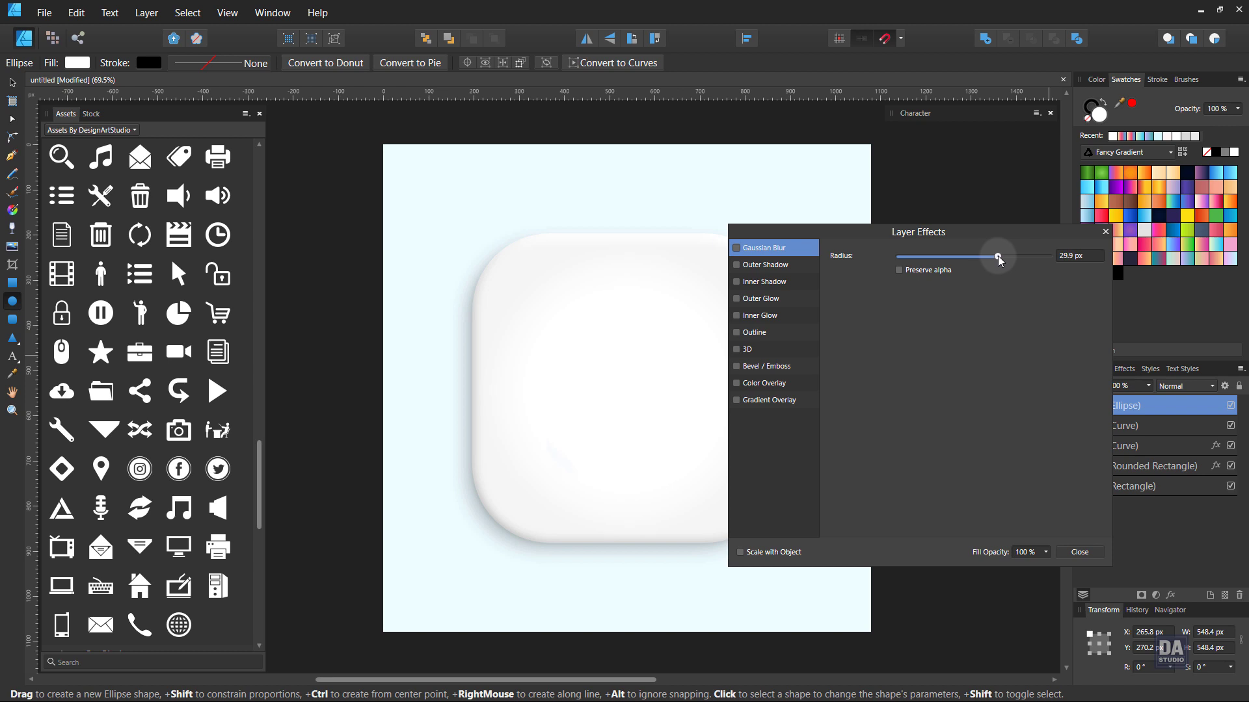
{"action": "left_click", "coordinate": [1077, 551]}
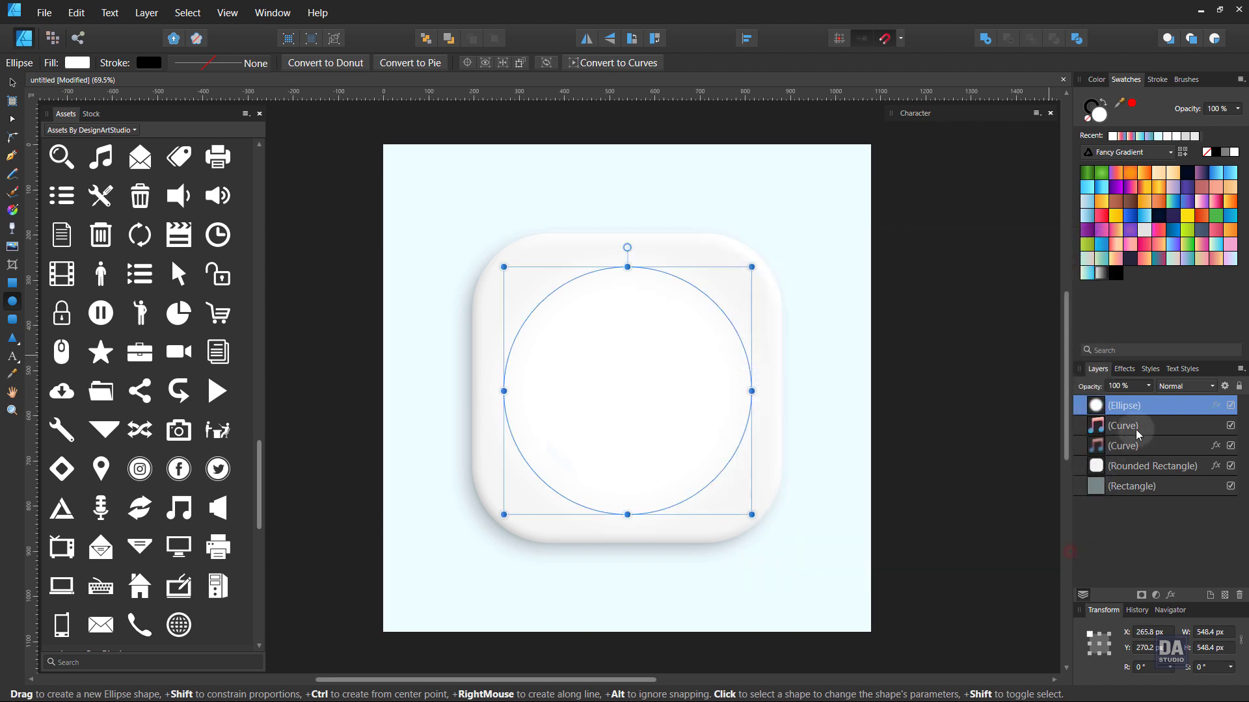
Move the blurred circle behind both music notes and compare the tile with the circle hidden and shown.
{"action": "left_click_drag", "start_coordinate": [1164, 425], "coordinate": [1156, 459]}
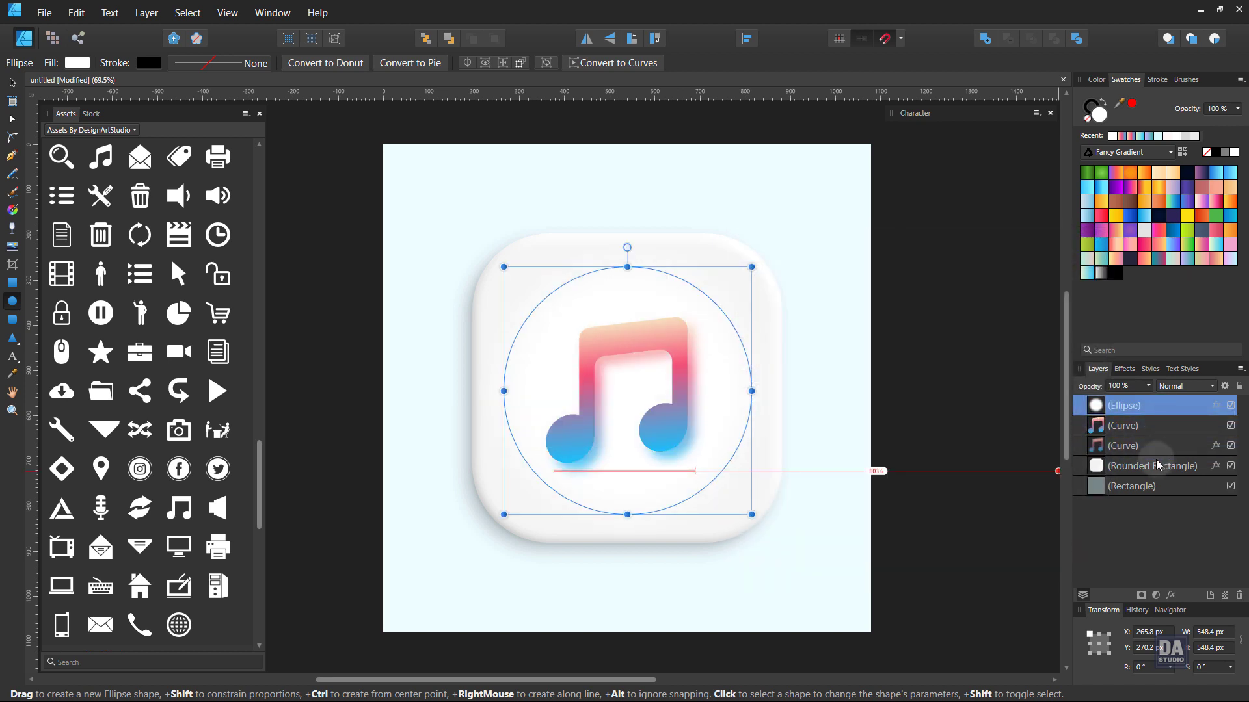
{"action": "left_click", "coordinate": [990, 491]}
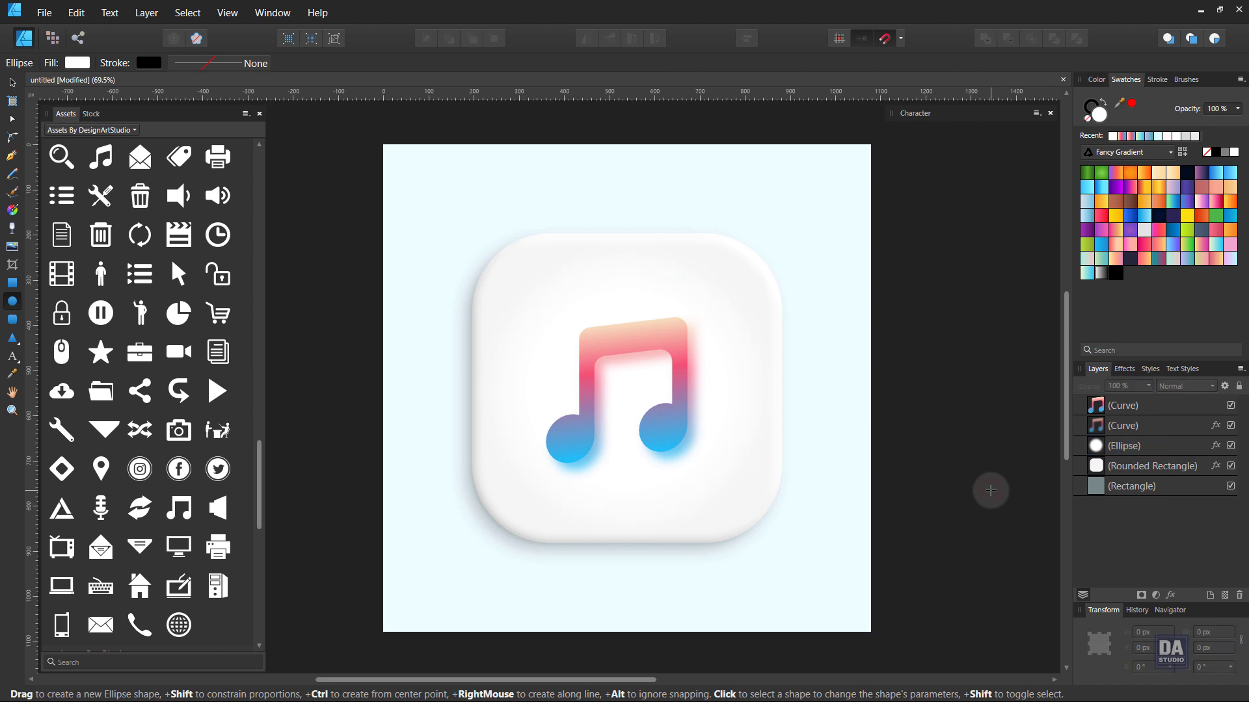
{"action": "left_click_drag", "start_coordinate": [948, 482], "coordinate": [930, 482]}
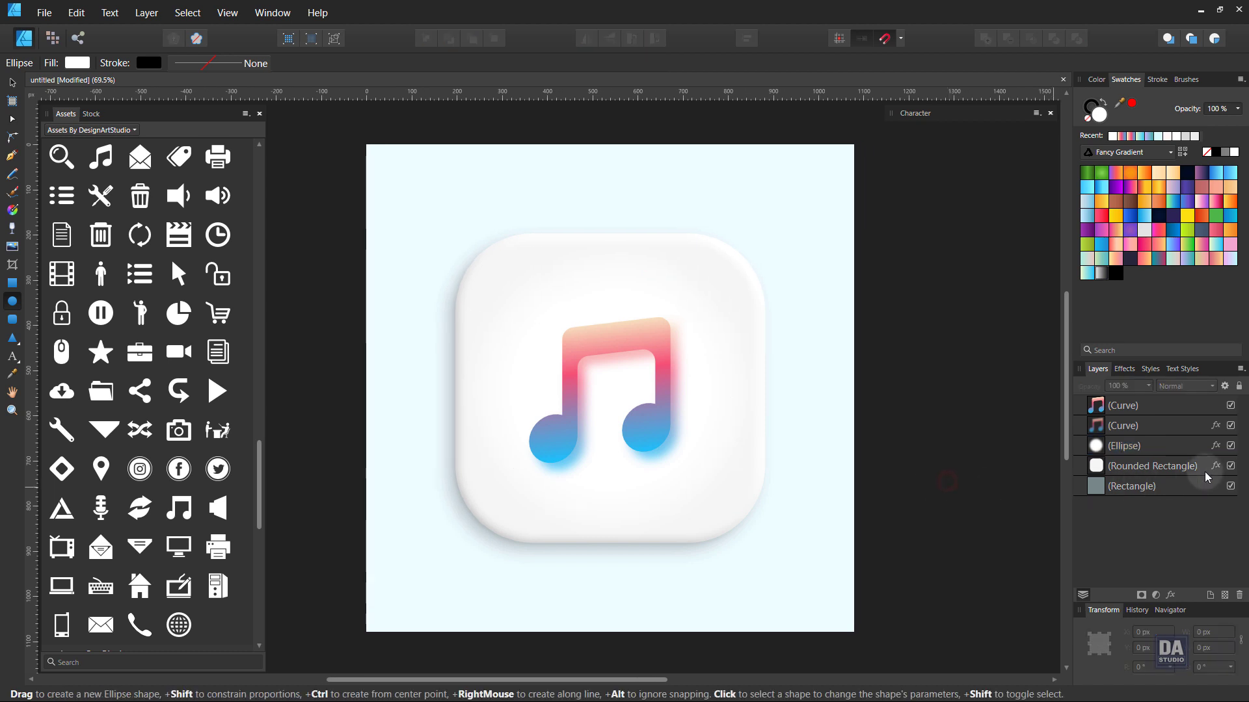
{"action": "left_click", "coordinate": [1231, 446]}
{"action": "left_click", "coordinate": [1231, 447]}
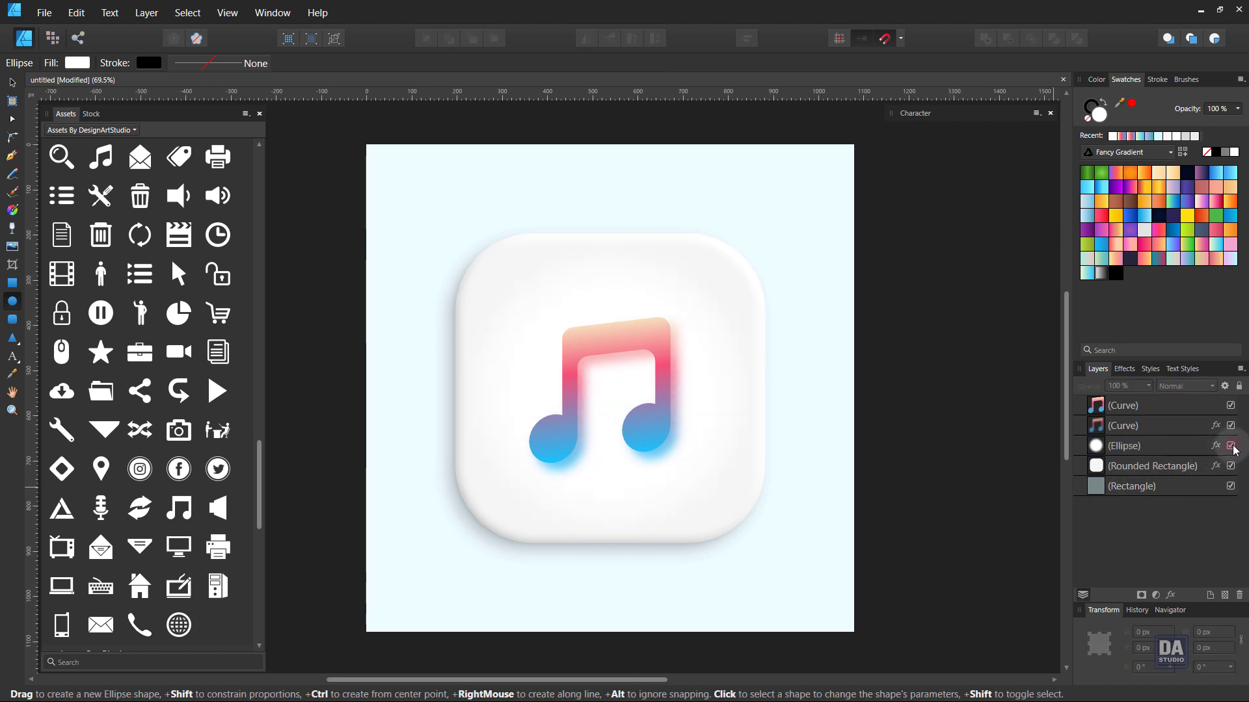
{"action": "left_click", "coordinate": [1231, 446]}
{"action": "left_click", "coordinate": [1231, 447]}
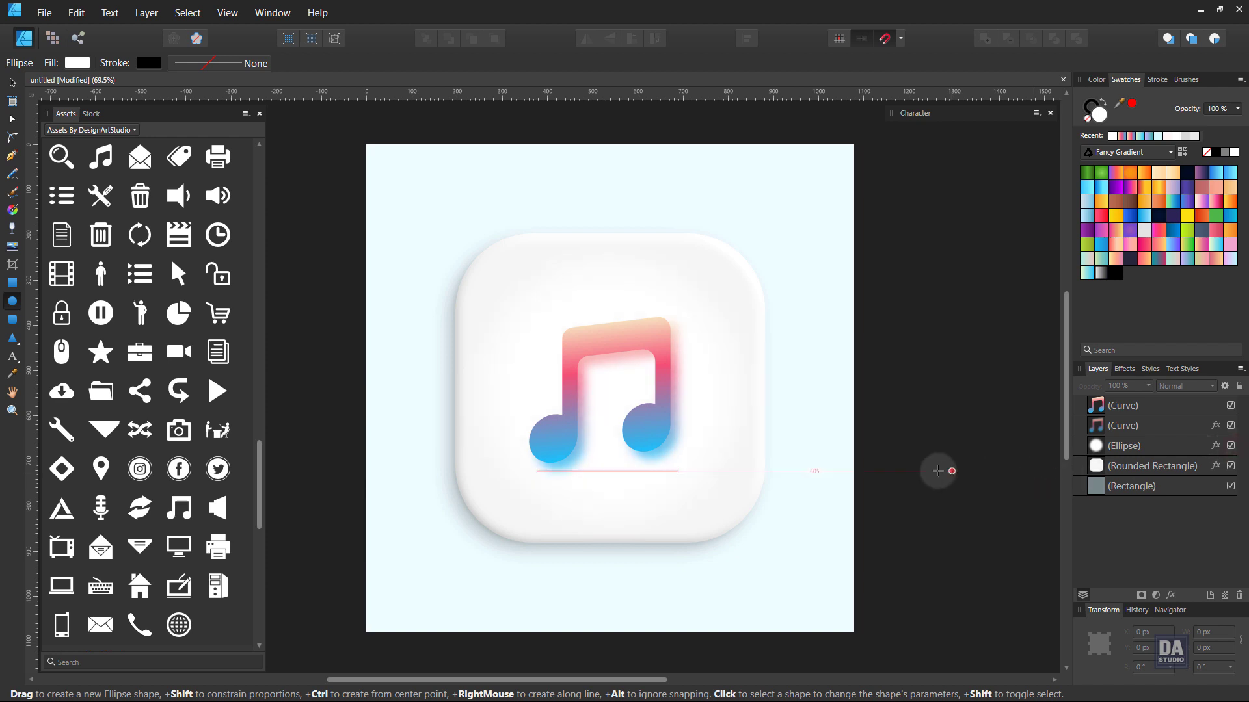
Lower the background rectangle's layer opacity to 25 %.
{"action": "key", "text": "v"}
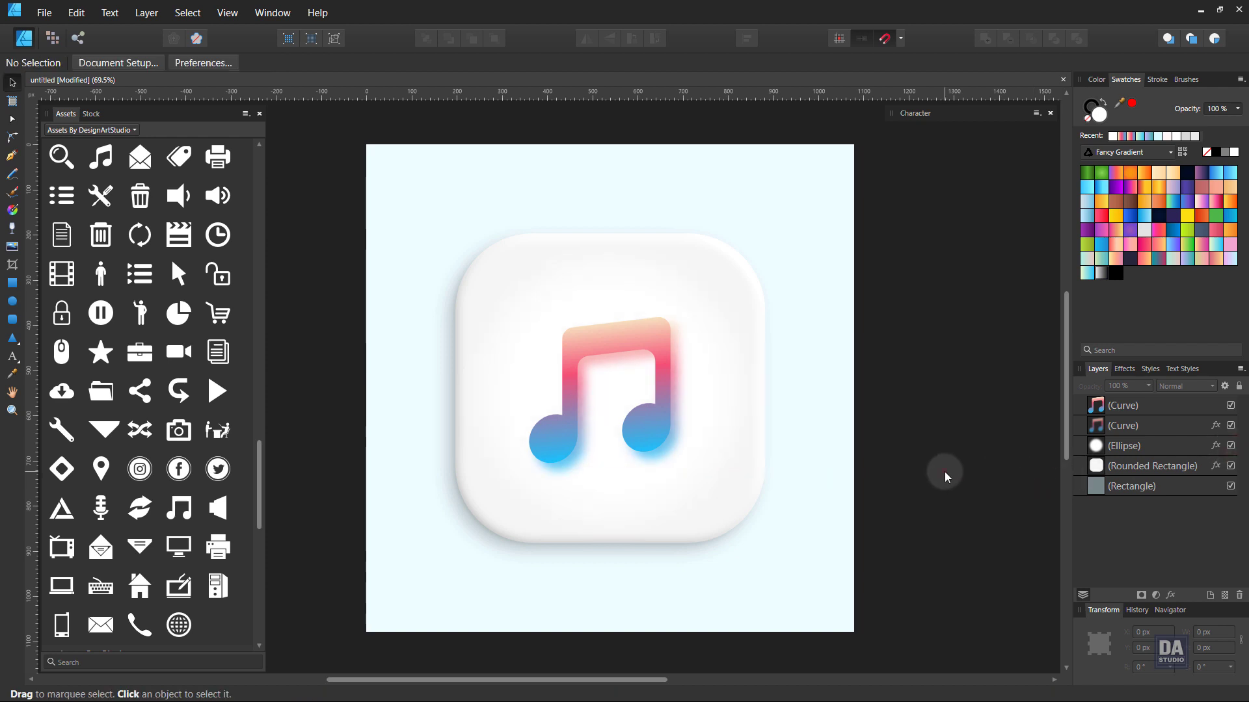
{"action": "left_click", "coordinate": [833, 503]}
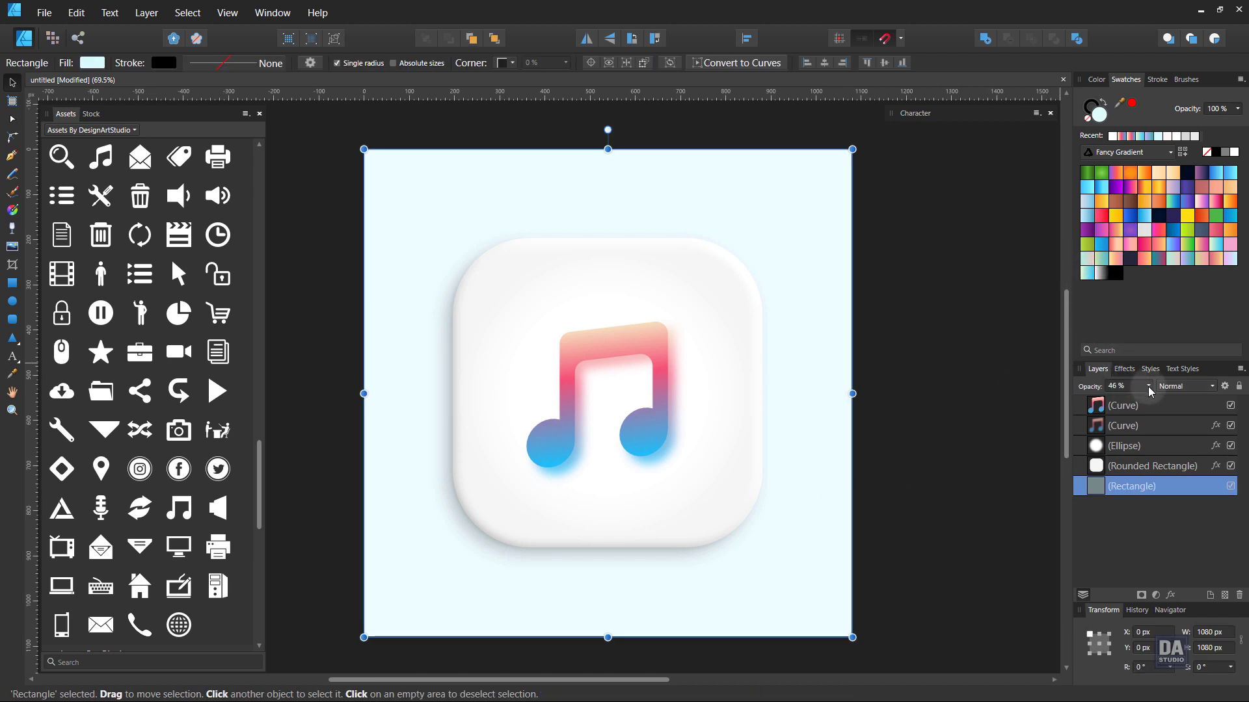
{"action": "left_click_drag", "start_coordinate": [1149, 403], "coordinate": [1134, 400]}
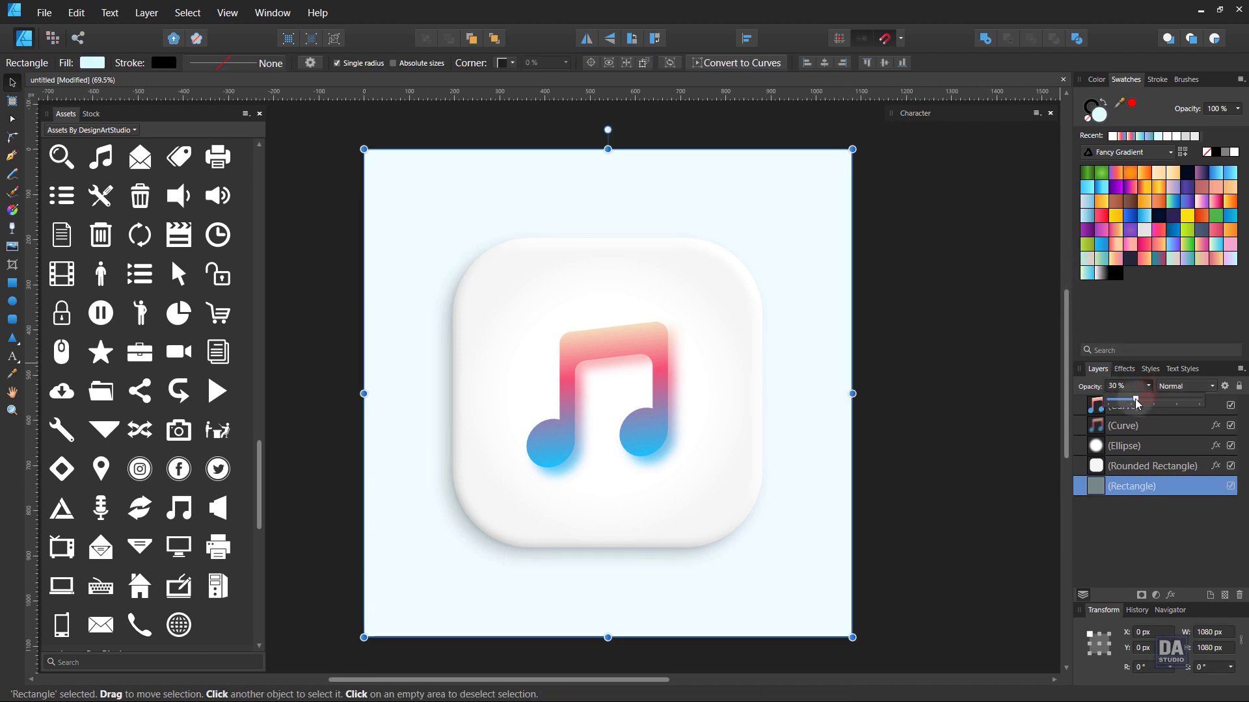
{"action": "left_click", "coordinate": [963, 427]}
{"action": "left_click_drag", "start_coordinate": [931, 423], "coordinate": [936, 422]}
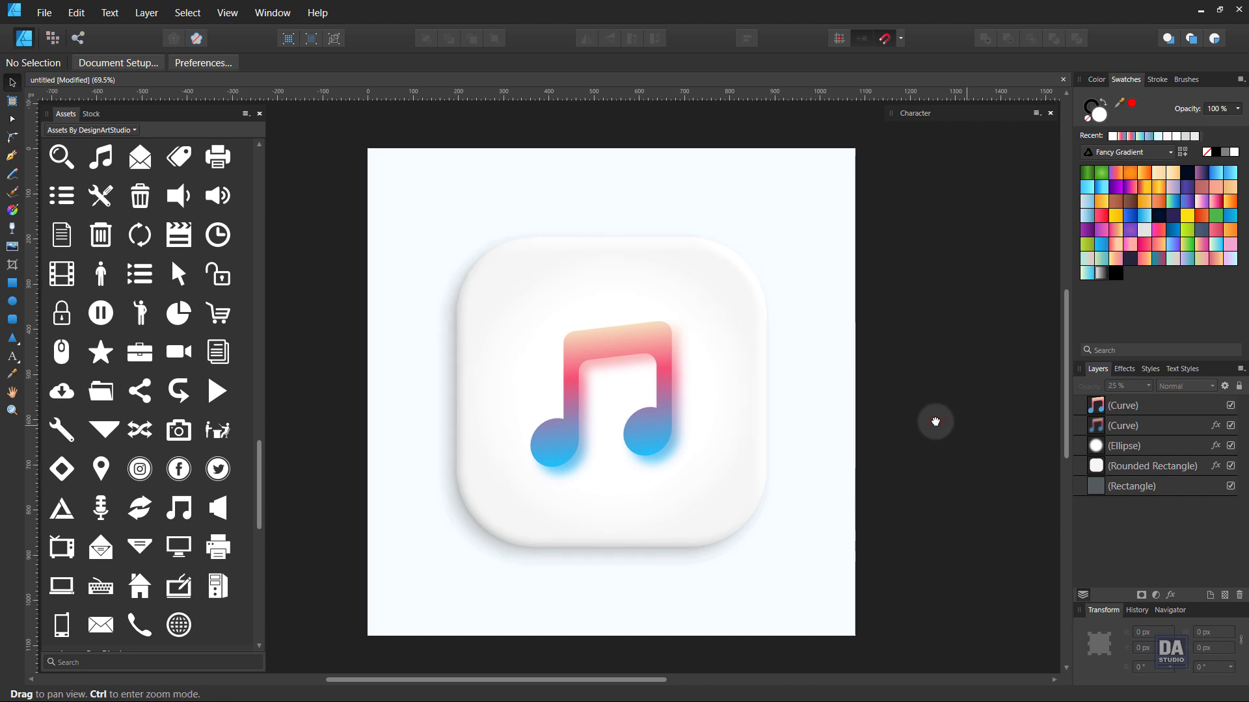
Draw a straight vertical line with the Pen tool over the canvas's full height, about 64 px from its left edge.
{"action": "left_click", "coordinate": [12, 155]}
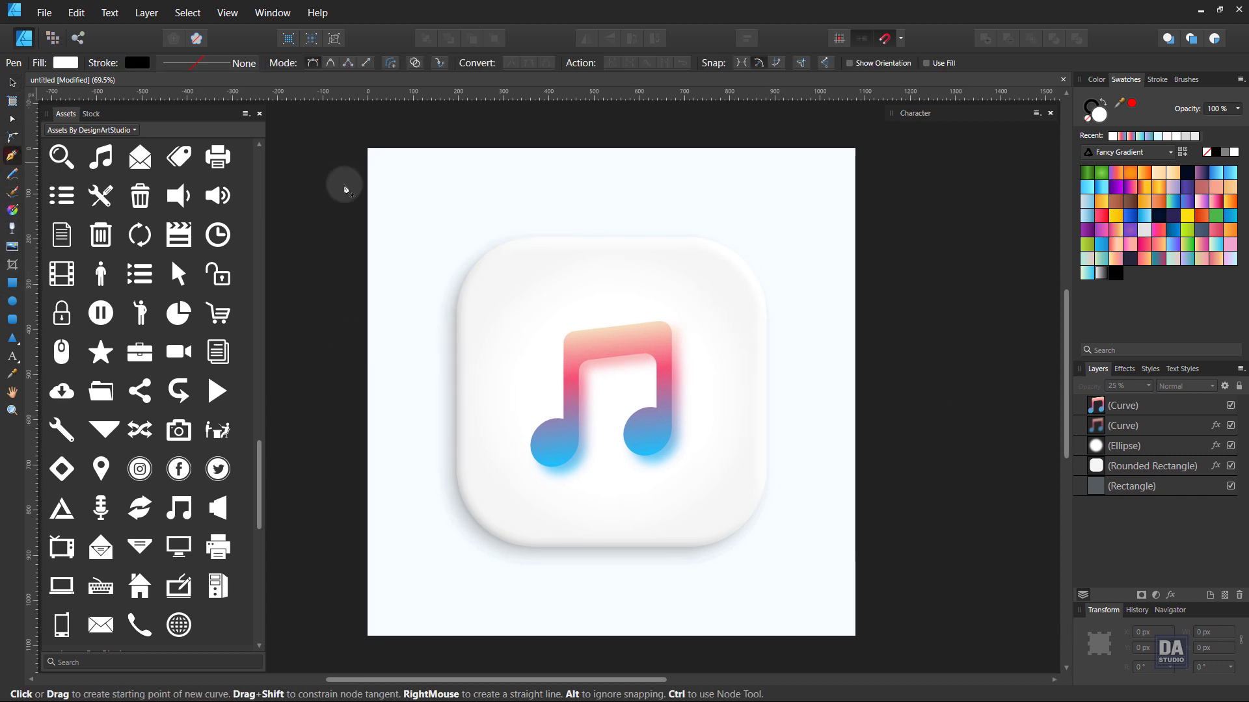
{"action": "left_click", "coordinate": [396, 149]}
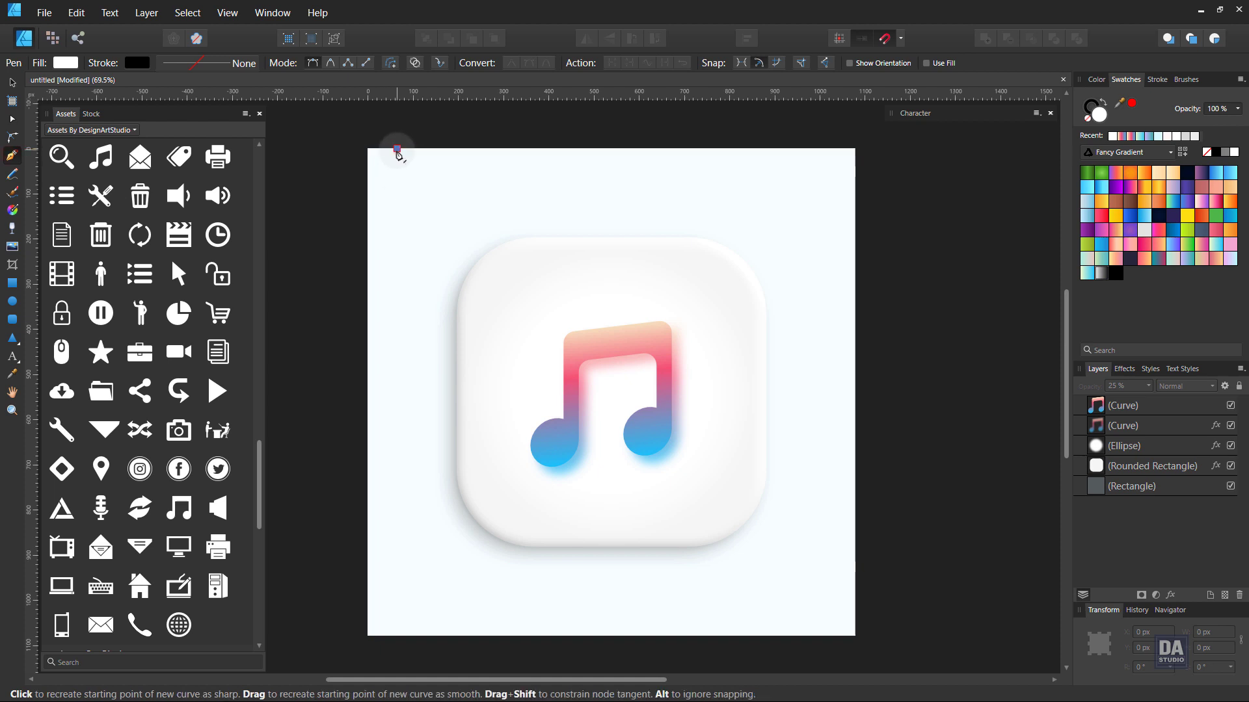
{"action": "left_click", "coordinate": [397, 637]}
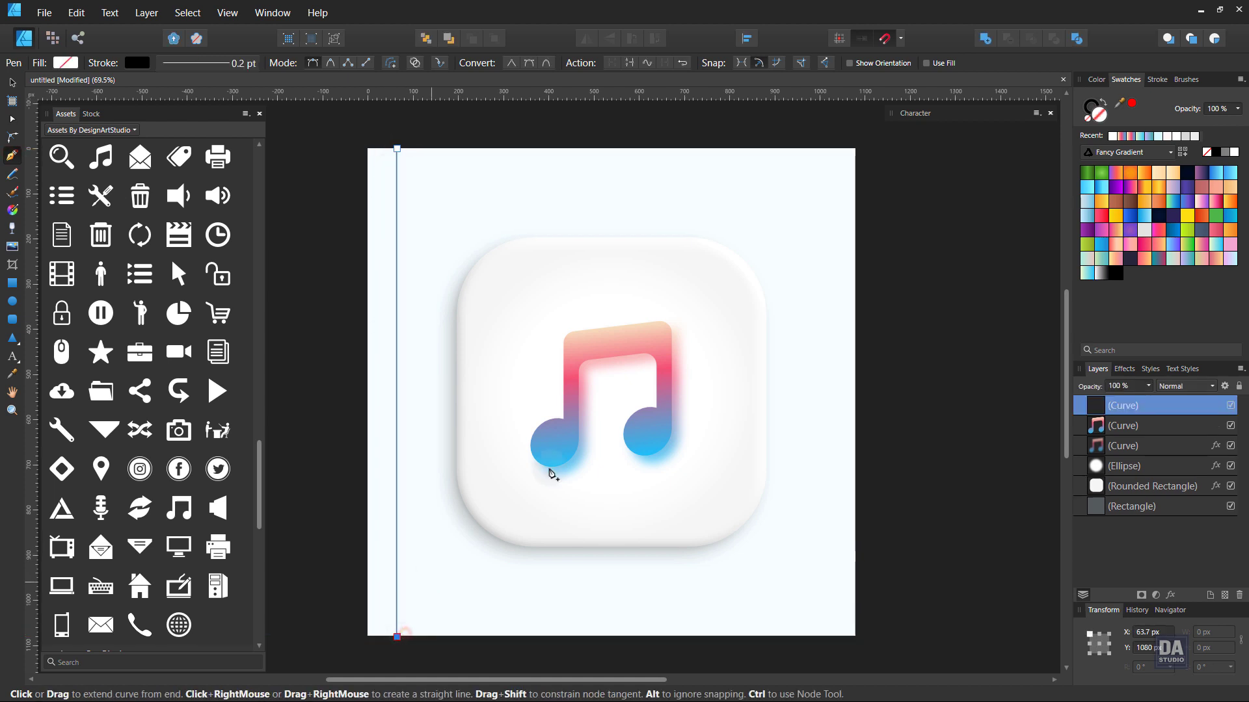
Give the vertical line a 1 pt dashed stroke with a dash length of 0 and a gap of 4.
{"action": "left_click", "coordinate": [1157, 79]}
{"action": "left_click", "coordinate": [1145, 99]}
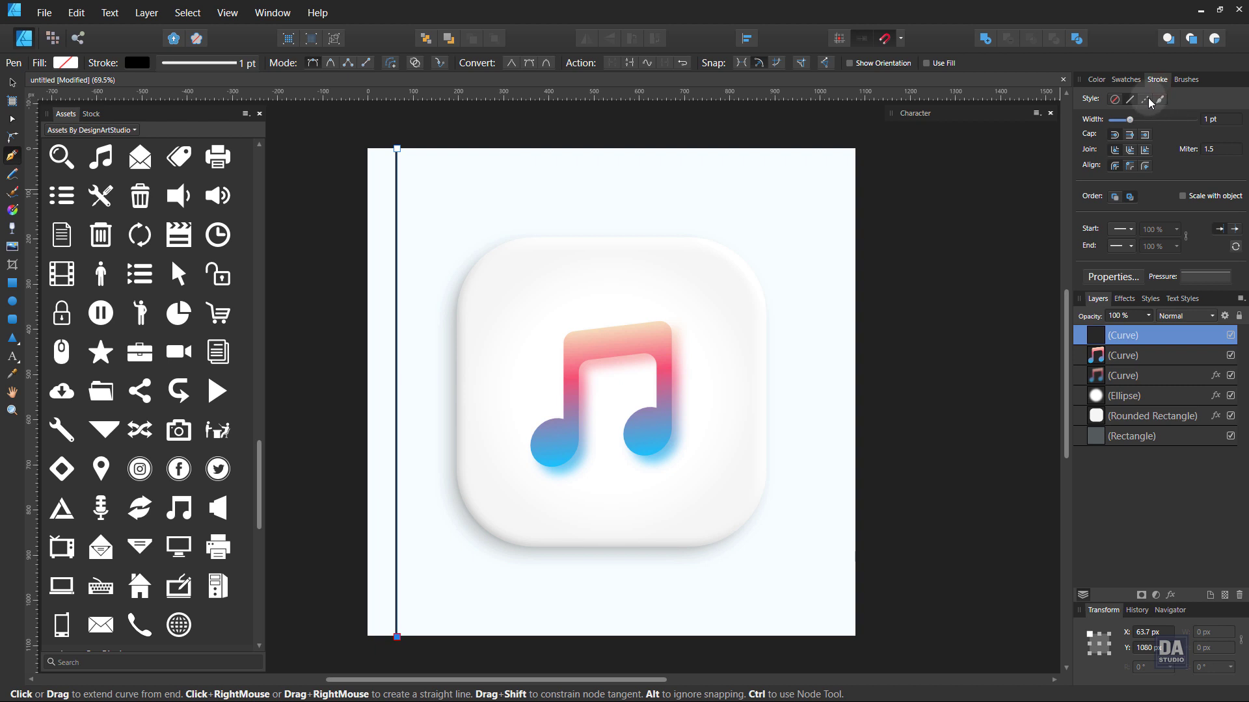
{"action": "scroll", "coordinate": [1111, 276], "scroll_direction": "down", "scroll_amount": 1}
{"action": "scroll", "coordinate": [1138, 280], "scroll_direction": "up", "scroll_amount": 1}
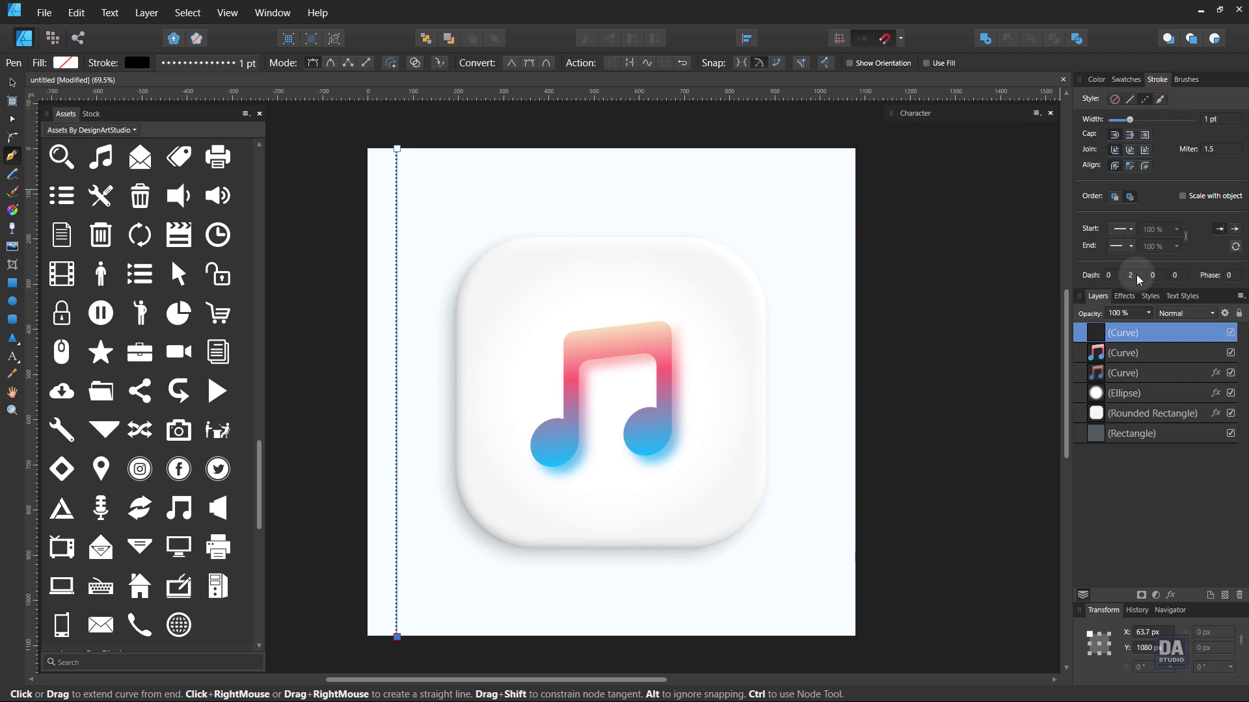
{"action": "scroll", "coordinate": [1137, 277], "scroll_direction": "up", "scroll_amount": 1}
Move the dotted line to the canvas's left edge and clone it 14.4 px to the right.
{"action": "key", "text": "v"}
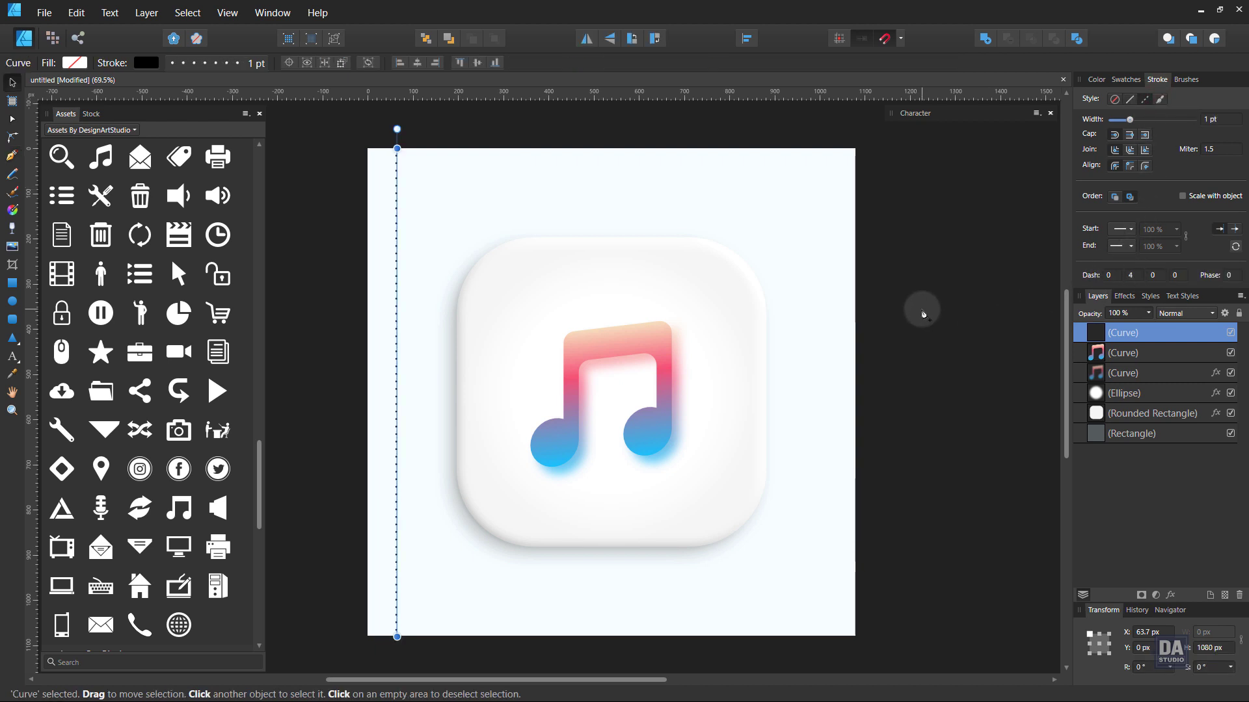
{"action": "left_click_drag", "start_coordinate": [396, 310], "coordinate": [376, 305]}
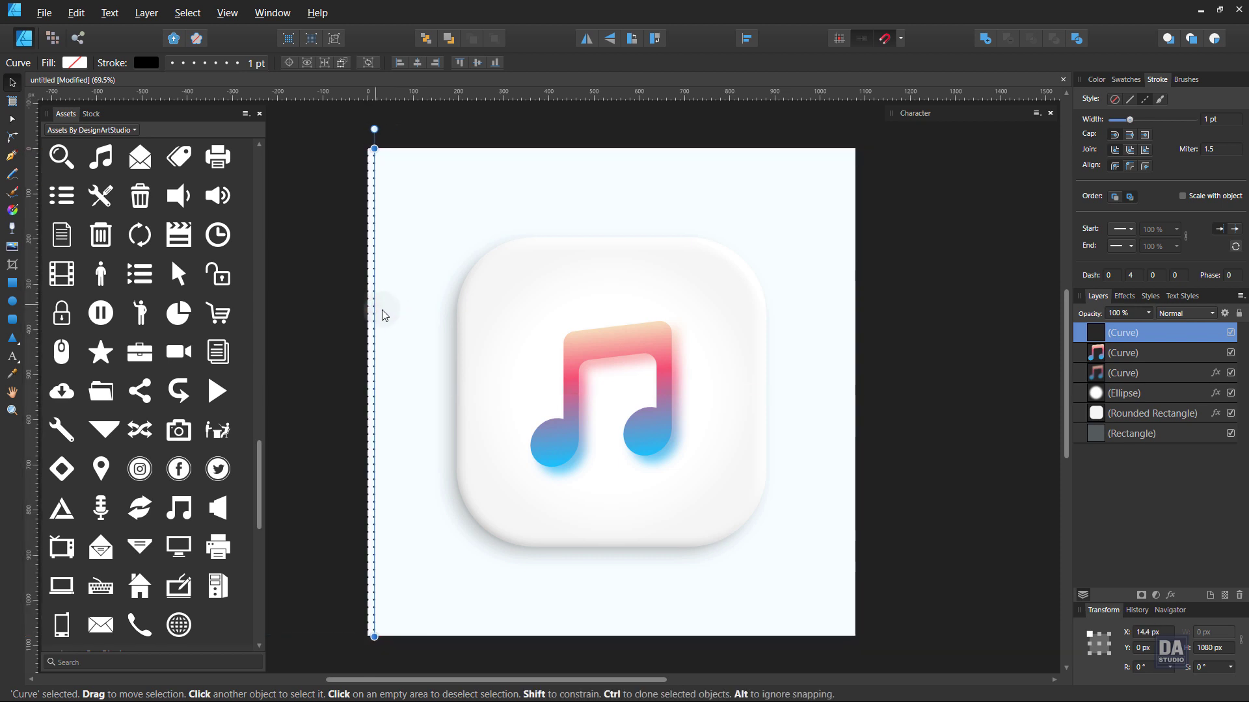
Duplicate the dotted line repeatedly at 14.4 px spacing until the dots cover the canvas to its right edge.
{"action": "right_click", "coordinate": [1120, 334]}
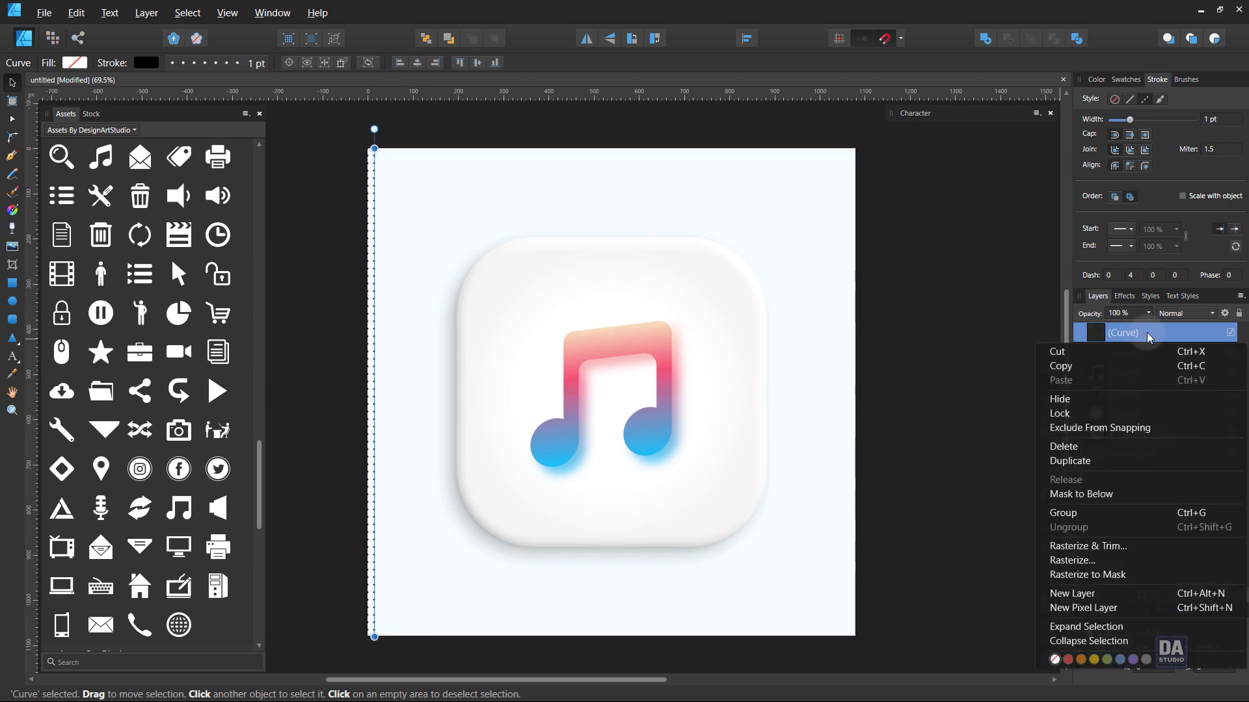
{"action": "left_click", "coordinate": [1119, 459]}
{"action": "key", "text": "ctrl+j"}
{"action": "key", "text": "ctrl+j"}
{"action": "key", "text": "ctrl+j"}
{"action": "key", "text": "ctrl+j"}
{"action": "key", "text": "ctrl+j"}
{"action": "key", "text": "ctrl+j"}
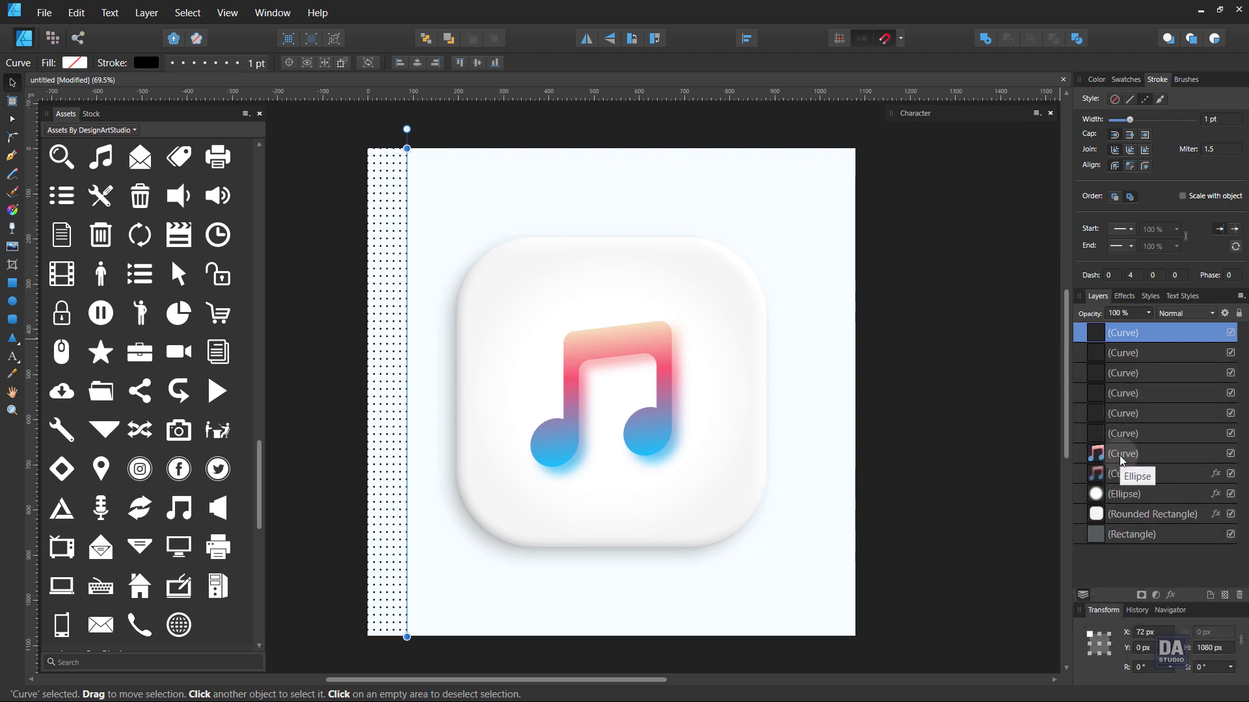
{"action": "key", "text": "ctrl+j"}
{"action": "key", "text": "ctrl+j"}
{"action": "key", "text": "ctrl+j"}
{"action": "key", "text": "ctrl+j"}
{"action": "key", "text": "ctrl+j"}
{"action": "key", "text": "ctrl+j"}
{"action": "key", "text": "ctrl+j"}
{"action": "key", "text": "ctrl+j"}
{"action": "key", "text": "ctrl+j"}
{"action": "key", "text": "ctrl+j"}
{"action": "key", "text": "ctrl+j"}
{"action": "key", "text": "ctrl+j"}
{"action": "key", "text": "ctrl+j"}
{"action": "key", "text": "ctrl+j"}
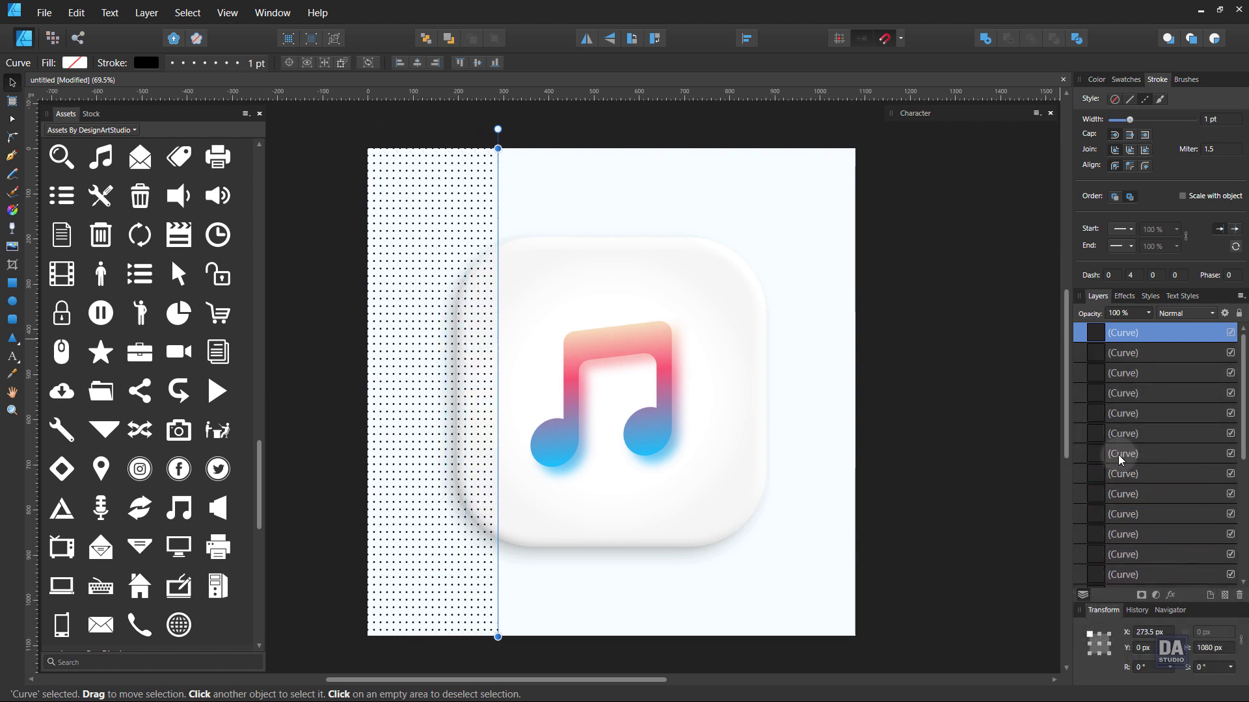
{"action": "key", "text": "ctrl+j"}
{"action": "key", "text": "ctrl+j"}
{"action": "key", "text": "ctrl+j"}
{"action": "key", "text": "ctrl+j"}
{"action": "key", "text": "ctrl+j"}
{"action": "key", "text": "ctrl+j"}
{"action": "key", "text": "ctrl+j"}
{"action": "key", "text": "ctrl+j"}
{"action": "key", "text": "ctrl+j"}
{"action": "key", "text": "ctrl+j"}
{"action": "key", "text": "ctrl+j"}
{"action": "key", "text": "ctrl+j"}
{"action": "key", "text": "ctrl+j"}
{"action": "key", "text": "ctrl+j"}
{"action": "key", "text": "ctrl+j"}
{"action": "key", "text": "ctrl+j"}
{"action": "key", "text": "ctrl+j"}
{"action": "key", "text": "ctrl+j"}
{"action": "key", "text": "ctrl+j"}
{"action": "key", "text": "ctrl+j"}
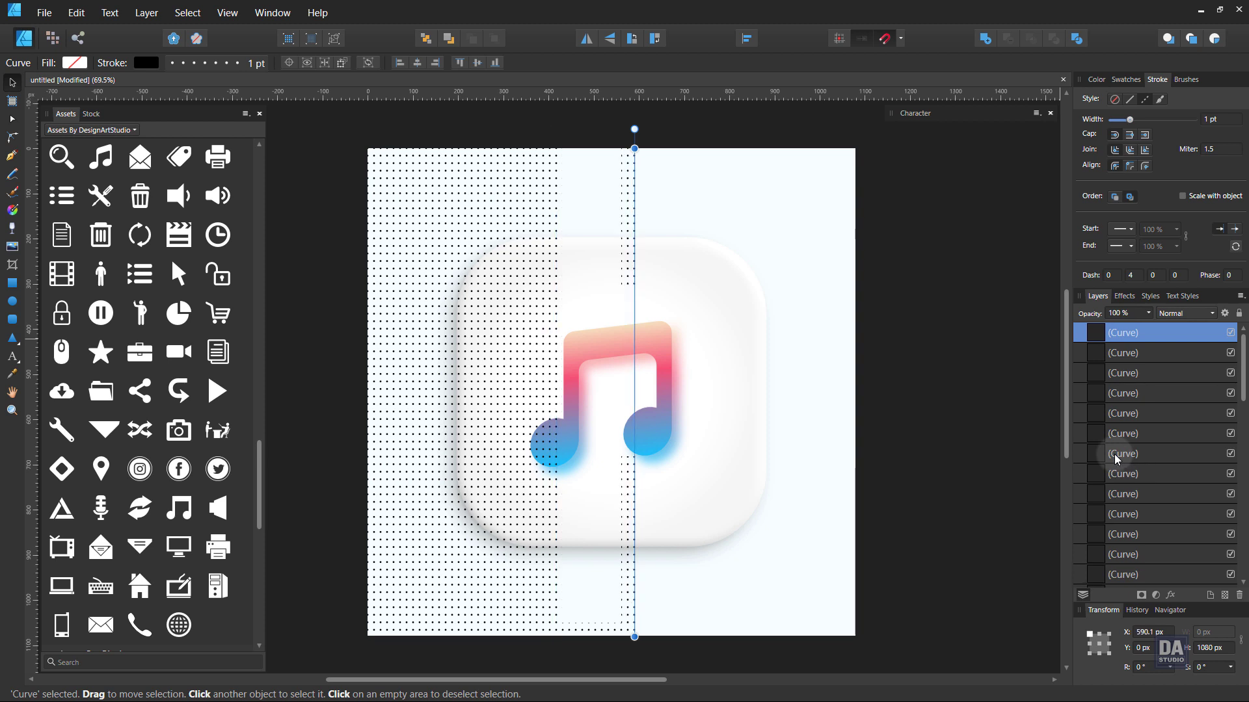
{"action": "key", "text": "ctrl+j"}
{"action": "key", "text": "ctrl+j"}
{"action": "key", "text": "ctrl+j"}
{"action": "key", "text": "ctrl+j"}
{"action": "key", "text": "ctrl+j"}
{"action": "key", "text": "ctrl+j"}
{"action": "key", "text": "ctrl+j"}
{"action": "key", "text": "ctrl+j"}
{"action": "key", "text": "ctrl+j"}
{"action": "key", "text": "ctrl+j"}
{"action": "key", "text": "ctrl+j"}
{"action": "key", "text": "ctrl+j"}
{"action": "key", "text": "ctrl+j"}
{"action": "key", "text": "ctrl+j"}
{"action": "key", "text": "ctrl+j"}
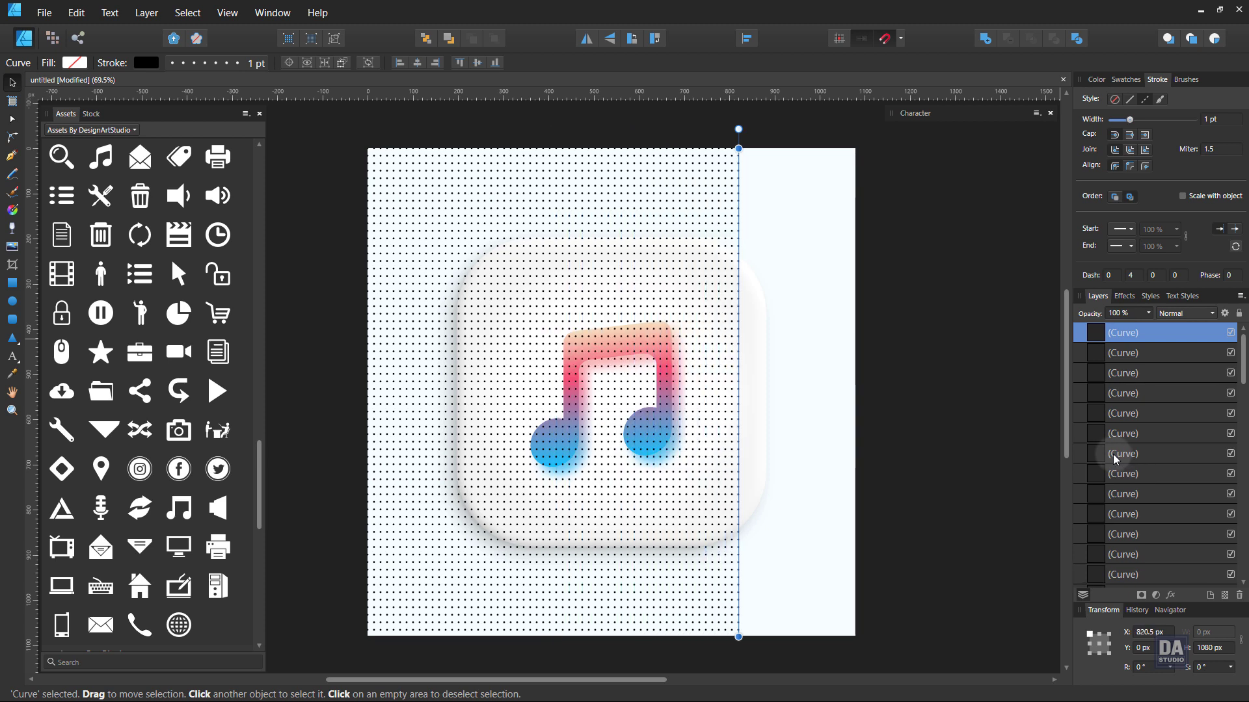
{"action": "key", "text": "ctrl+j"}
{"action": "key", "text": "ctrl+j"}
{"action": "key", "text": "ctrl+j"}
{"action": "key", "text": "ctrl+j"}
{"action": "key", "text": "ctrl+j"}
{"action": "key", "text": "ctrl+j"}
{"action": "key", "text": "ctrl+j"}
{"action": "key", "text": "ctrl+j"}
{"action": "key", "text": "ctrl+j"}
{"action": "key", "text": "ctrl+j"}
{"action": "key", "text": "ctrl+j"}
{"action": "key", "text": "ctrl+j"}
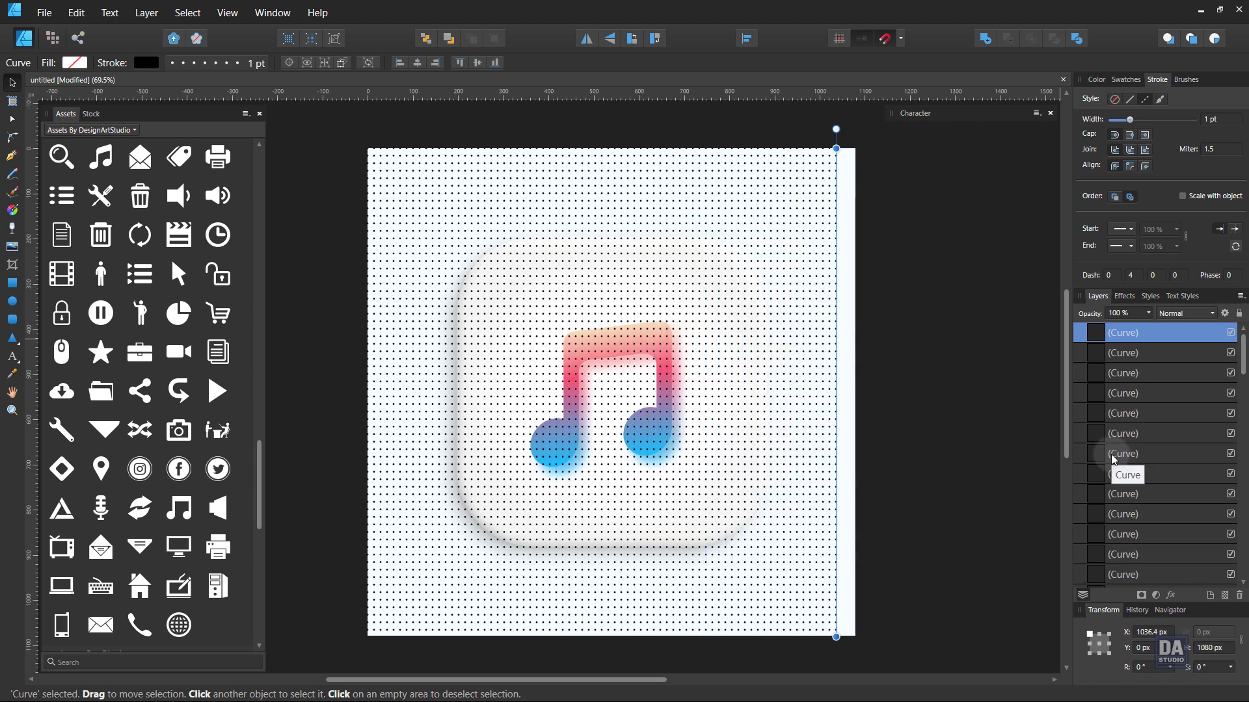
{"action": "key", "text": "ctrl+j"}
{"action": "key", "text": "ctrl+j"}
{"action": "key", "text": "ctrl+j"}
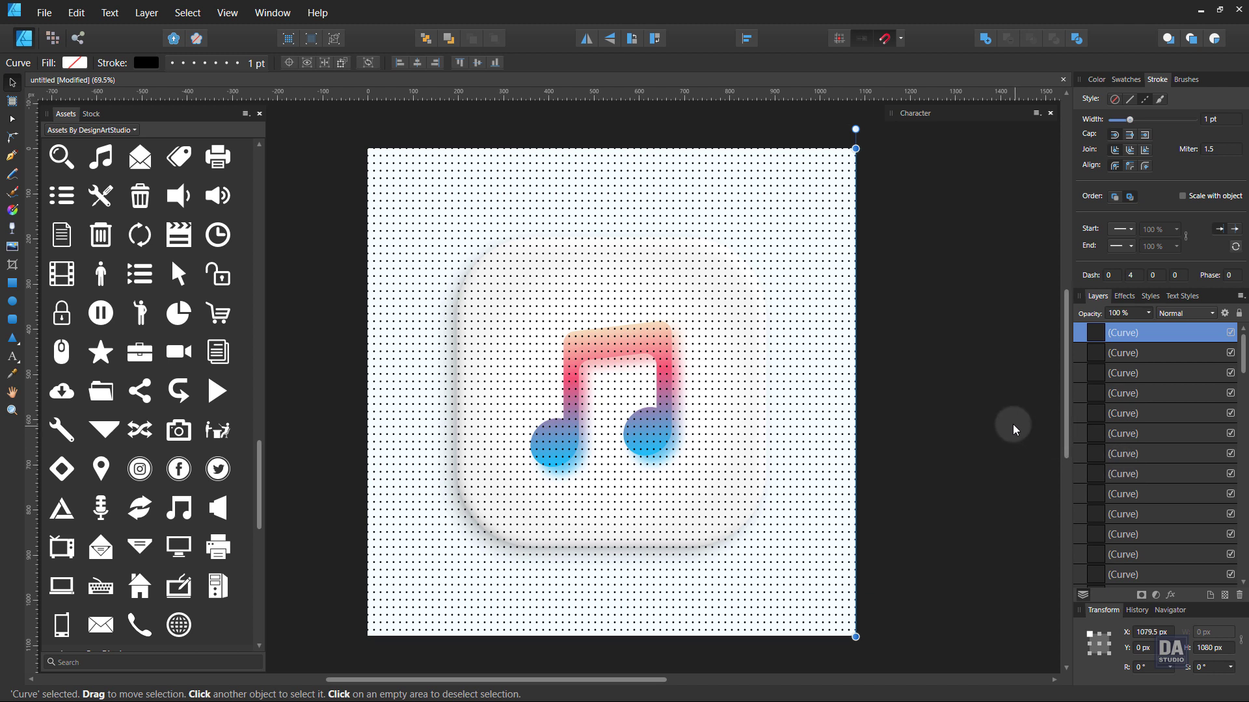
Select all the dotted line layers above the music notes and group them.
{"action": "left_click", "coordinate": [1161, 333]}
{"action": "left_click", "coordinate": [1163, 353]}
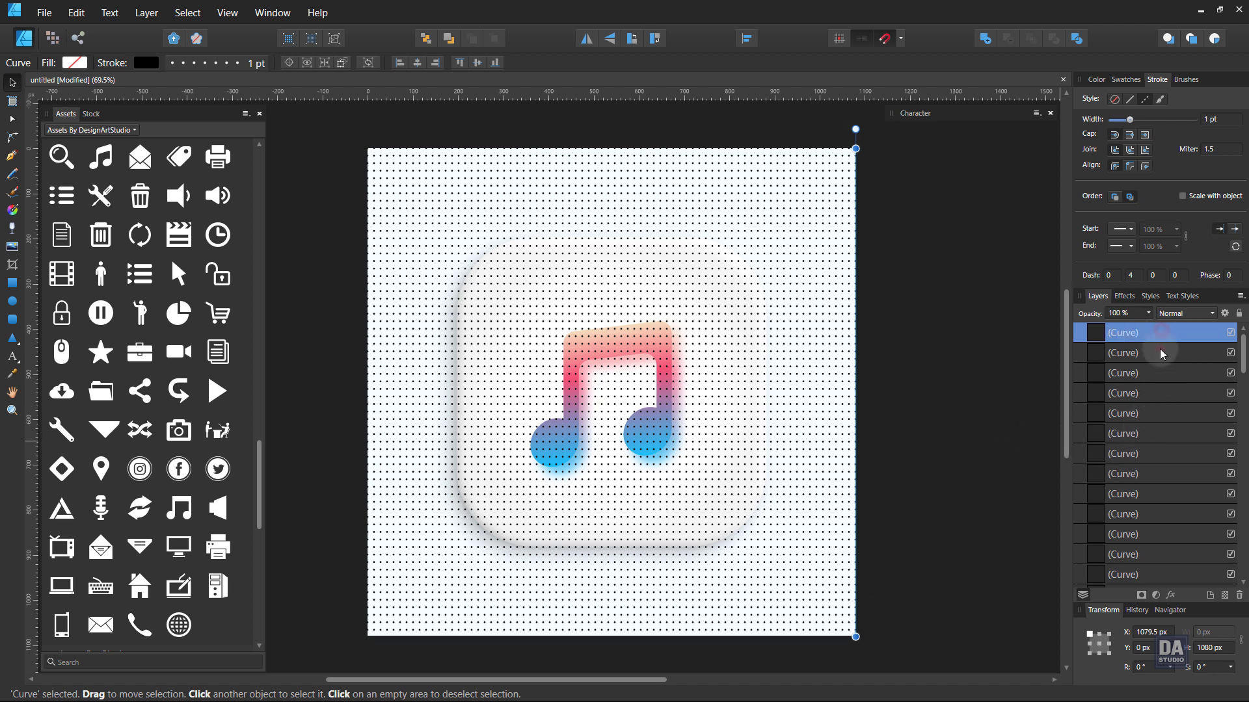
{"action": "left_click", "coordinate": [1163, 337]}
{"action": "scroll", "coordinate": [1171, 455], "scroll_direction": "down", "scroll_amount": 3}
{"action": "left_click_drag", "start_coordinate": [1243, 390], "coordinate": [1243, 563]}
{"action": "left_click", "coordinate": [1146, 495], "text": "shift"}
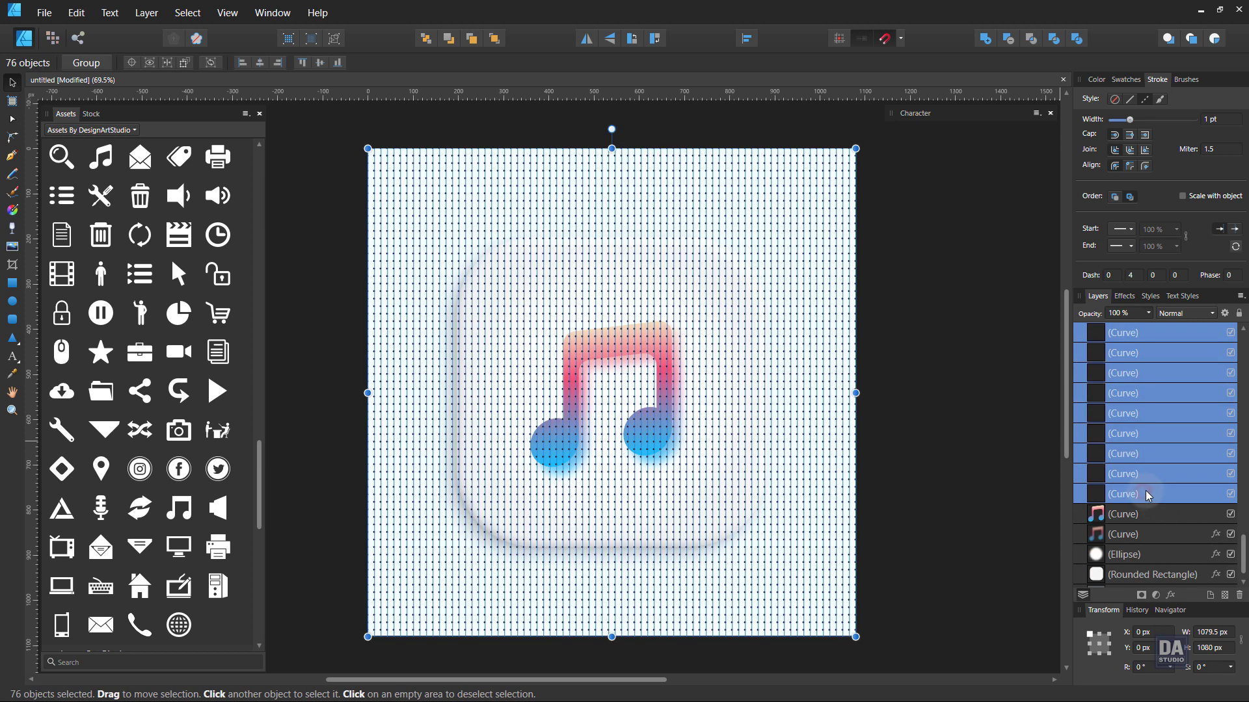
{"action": "right_click", "coordinate": [1148, 495]}
{"action": "left_click", "coordinate": [1114, 328]}
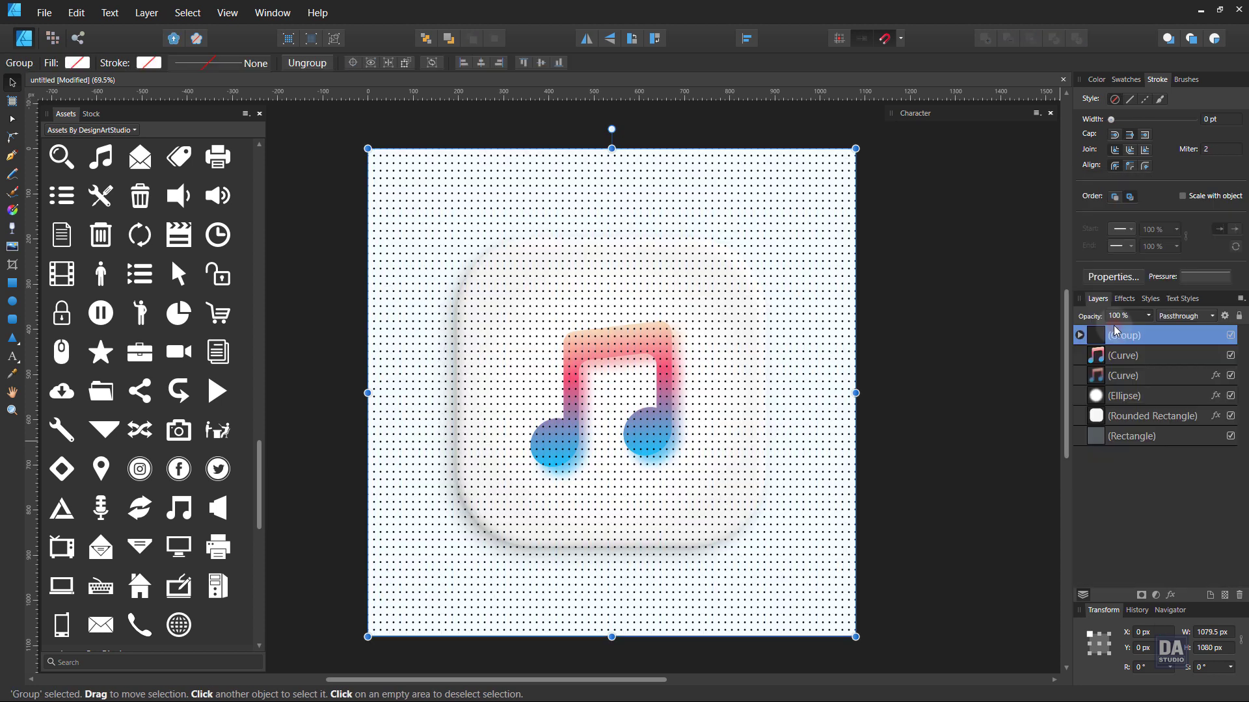
Move the dotted line group beneath the background rectangle and lower its layer opacity to 25 %.
{"action": "left_click_drag", "start_coordinate": [1169, 337], "coordinate": [1176, 500]}
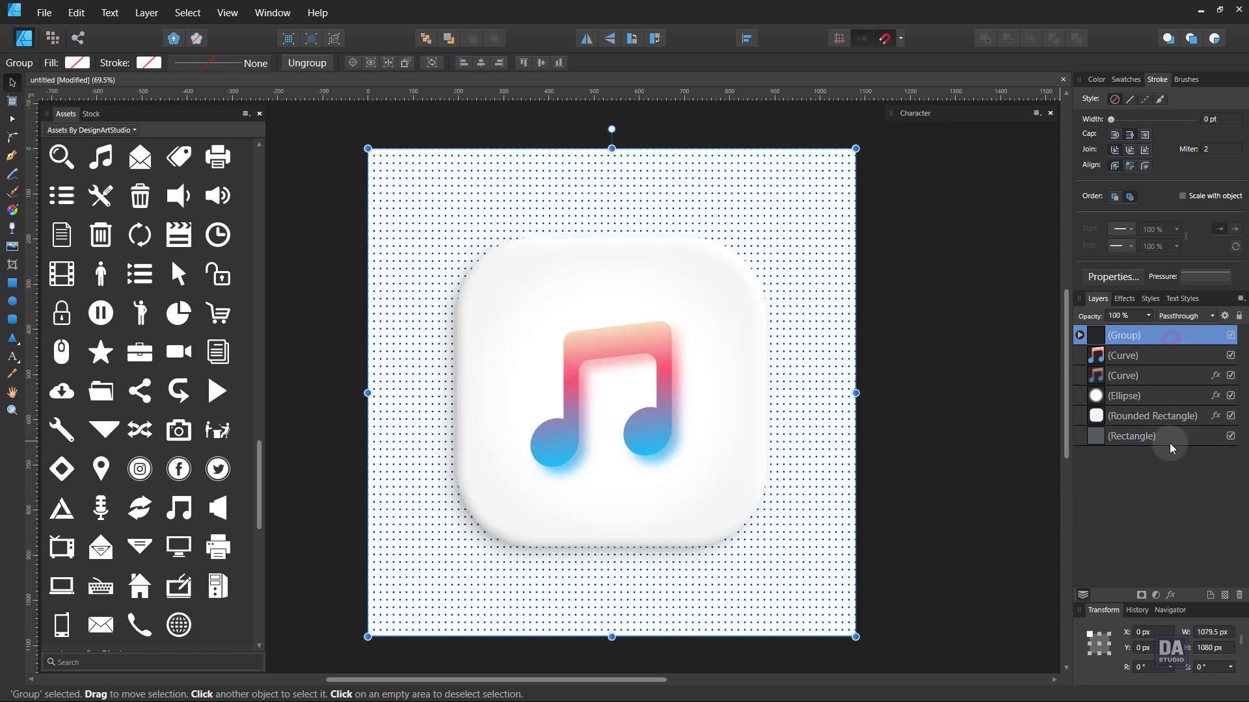
{"action": "left_click_drag", "start_coordinate": [1148, 316], "coordinate": [1085, 334]}
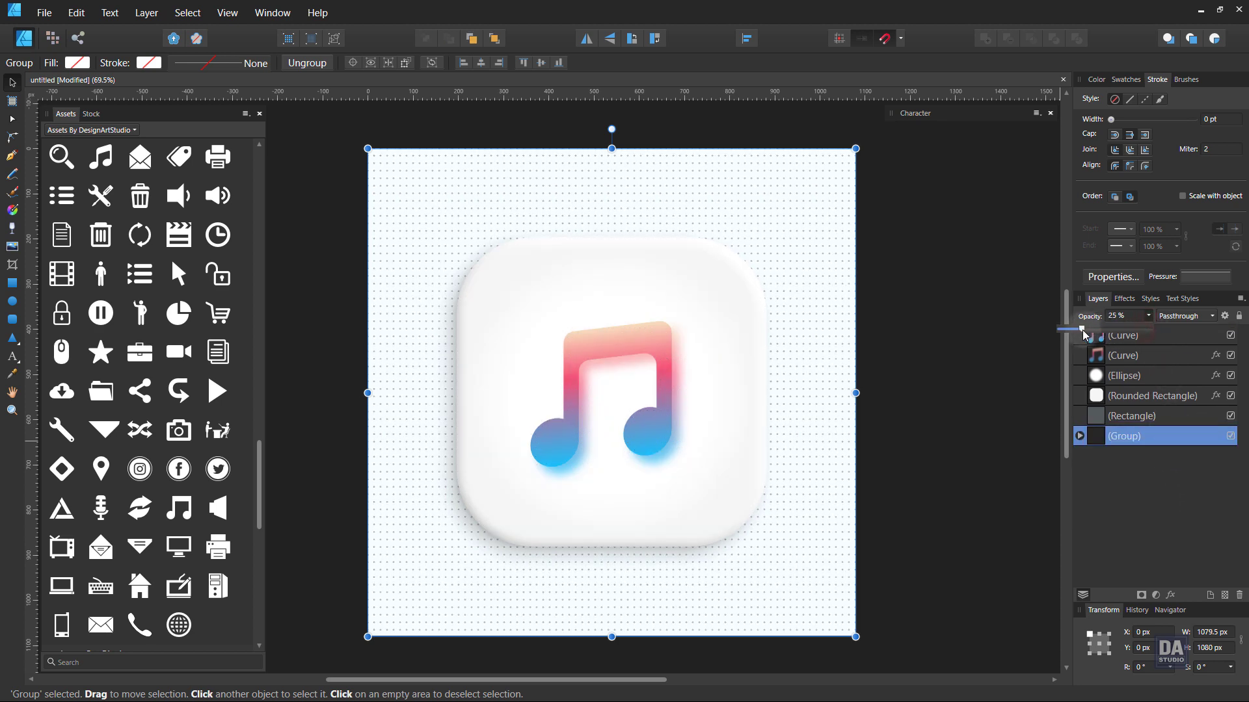
Lower the dotted line group's layer opacity to 16 % and deselect it.
{"action": "left_click", "coordinate": [998, 358]}
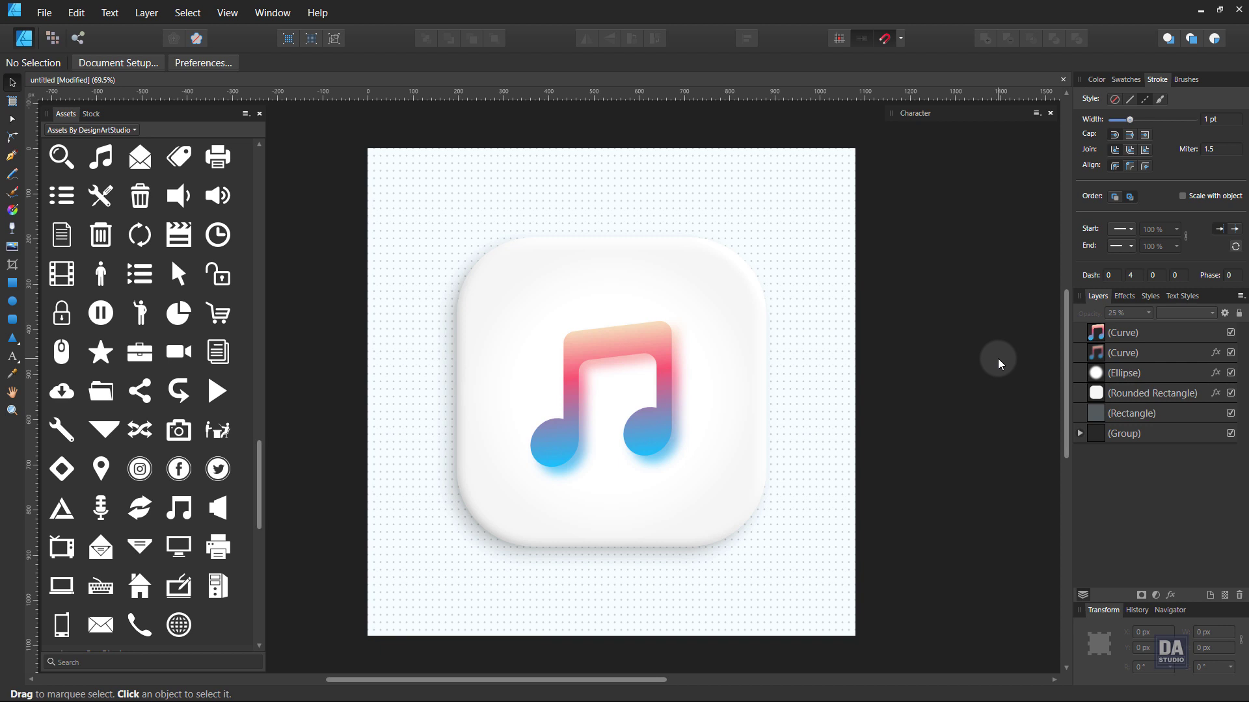
{"action": "left_click", "coordinate": [1122, 437]}
{"action": "left_click_drag", "start_coordinate": [1146, 318], "coordinate": [1145, 333]}
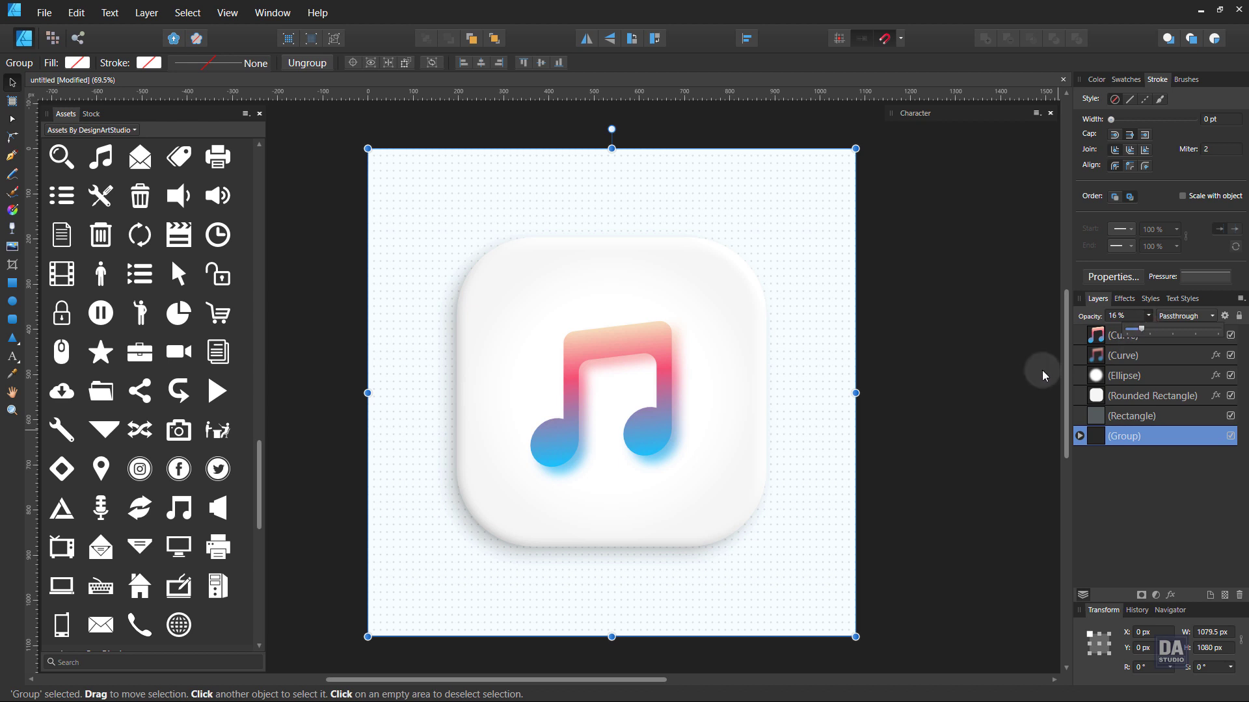
{"action": "left_click", "coordinate": [1023, 383]}
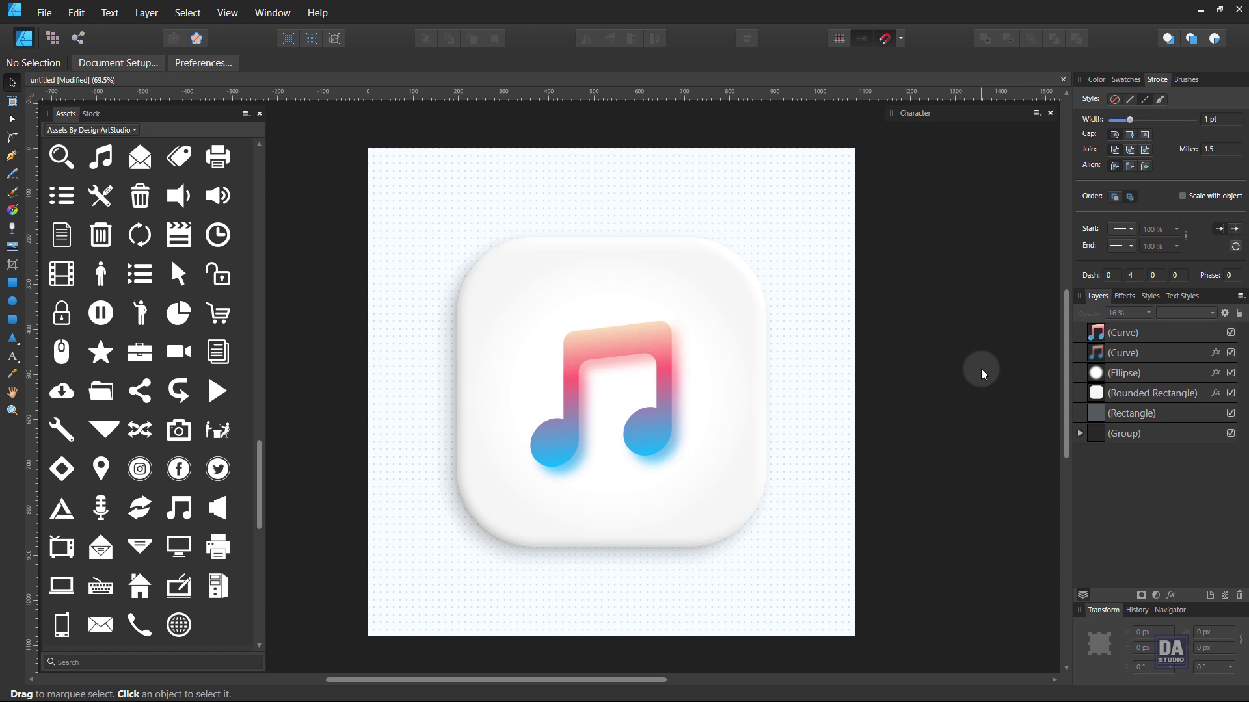
Draw a circle about 65.4 px wide on the left note head and remove its stroke.
{"action": "key", "text": "z"}
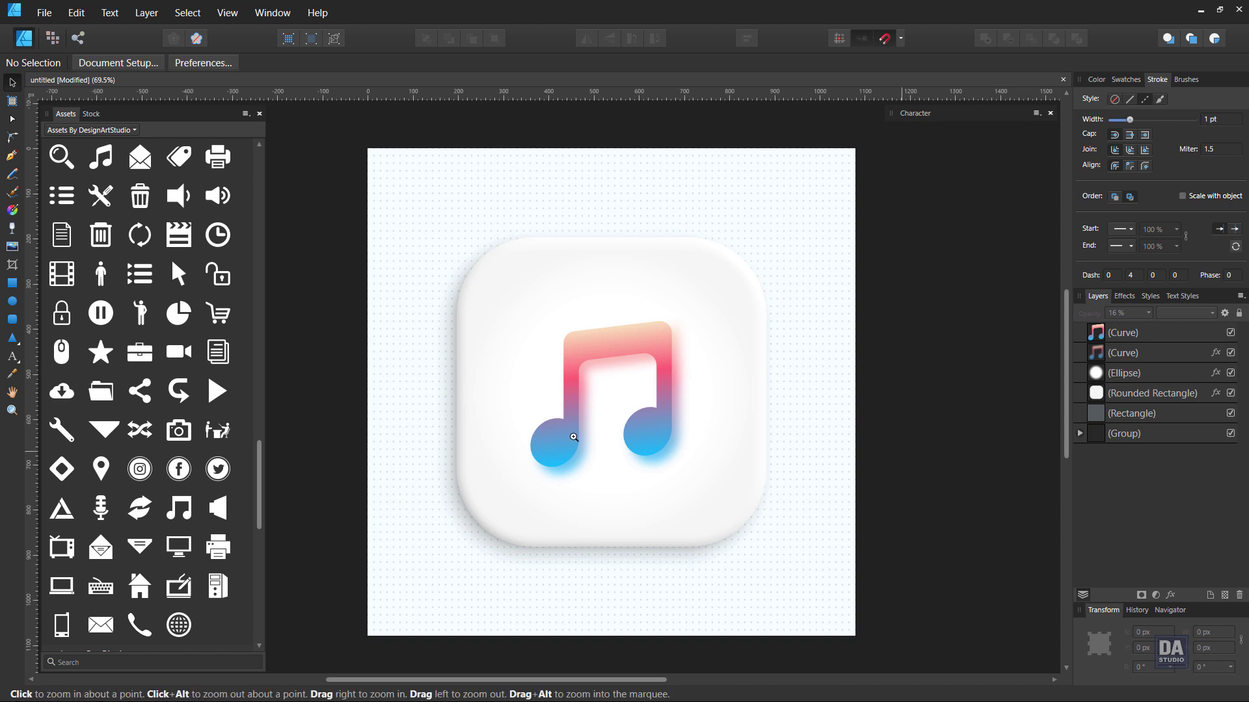
{"action": "left_click_drag", "start_coordinate": [573, 437], "coordinate": [846, 445]}
{"action": "left_click_drag", "start_coordinate": [618, 440], "coordinate": [593, 435]}
{"action": "left_click", "coordinate": [130, 117]}
{"action": "left_click_drag", "start_coordinate": [479, 362], "coordinate": [426, 492]}
{"action": "left_click", "coordinate": [13, 303]}
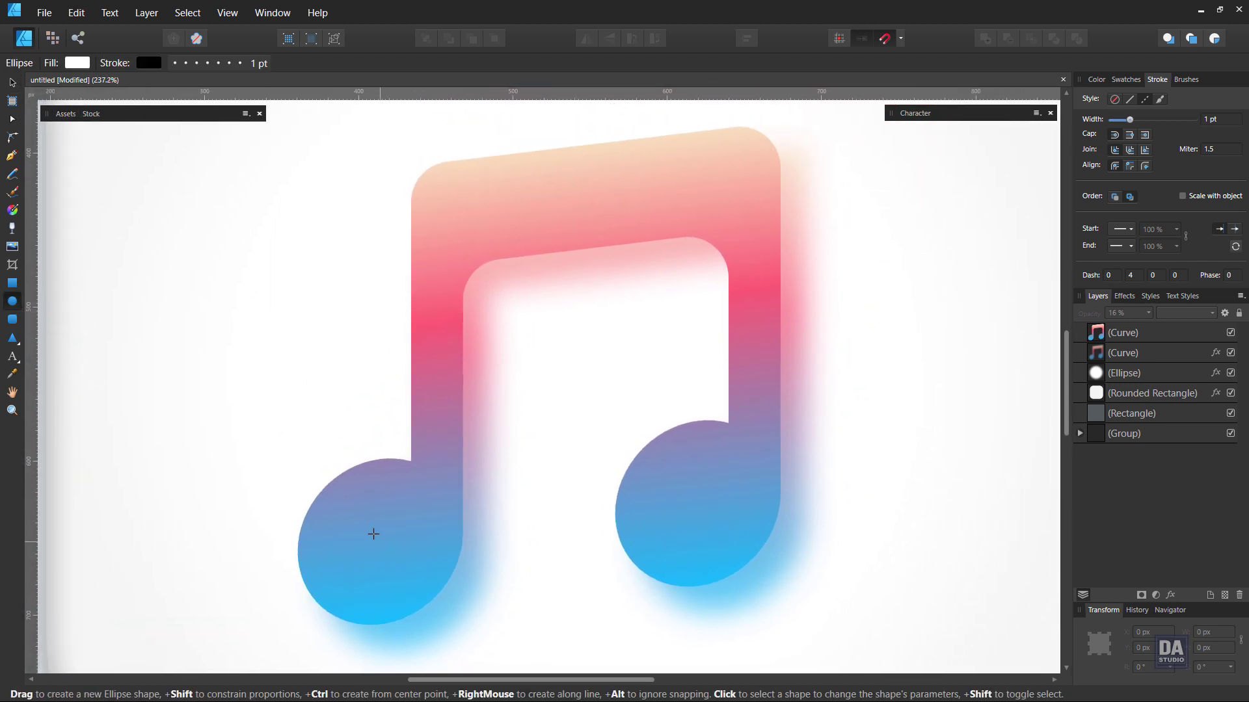
{"action": "left_click_drag", "start_coordinate": [334, 503], "coordinate": [433, 603]}
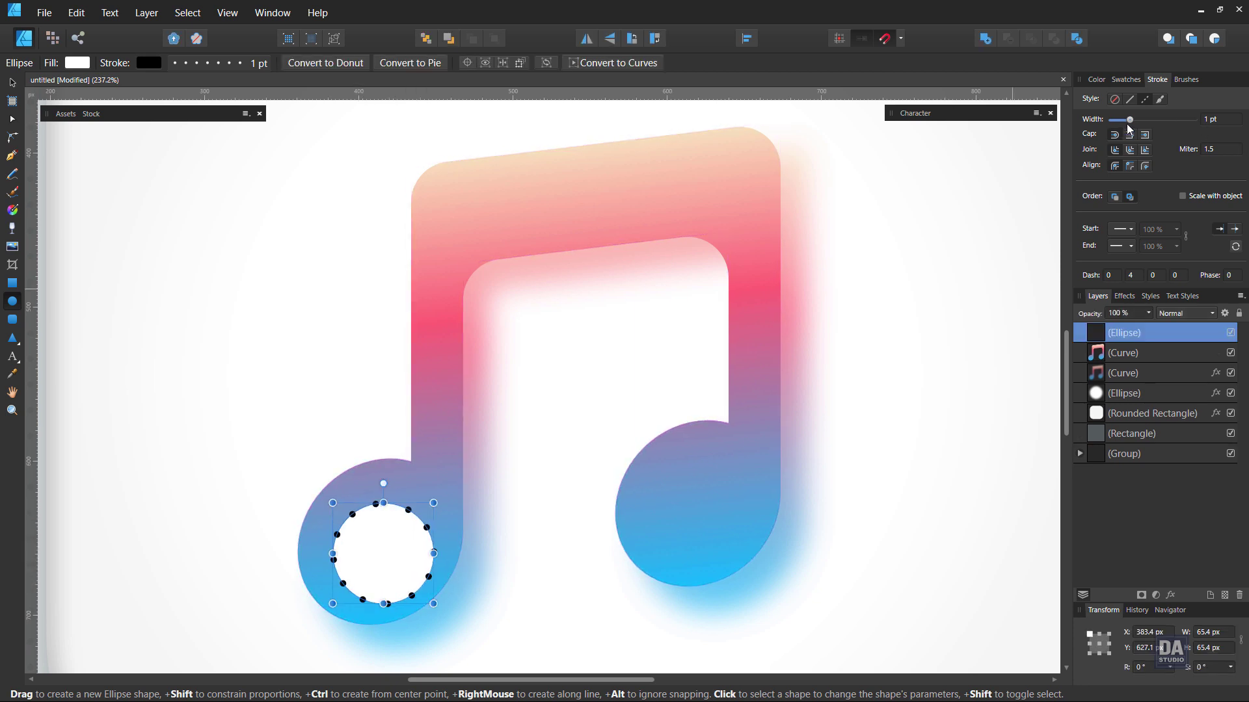
{"action": "left_click_drag", "start_coordinate": [1128, 122], "coordinate": [1111, 121]}
{"action": "left_click", "coordinate": [1114, 99]}
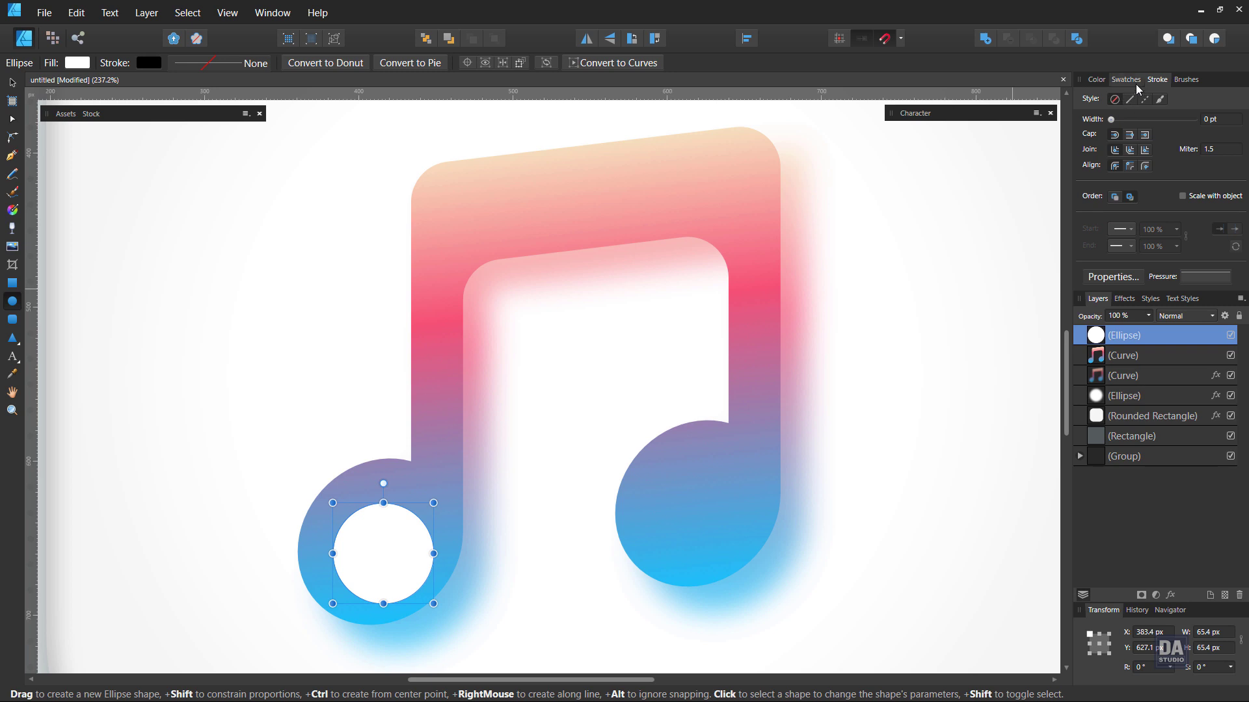
Fill the circle with the white-to-transparent gradient swatch and angle it diagonally from the circle's upper left to its lower right.
{"action": "left_click", "coordinate": [1126, 79]}
{"action": "left_click", "coordinate": [1088, 119]}
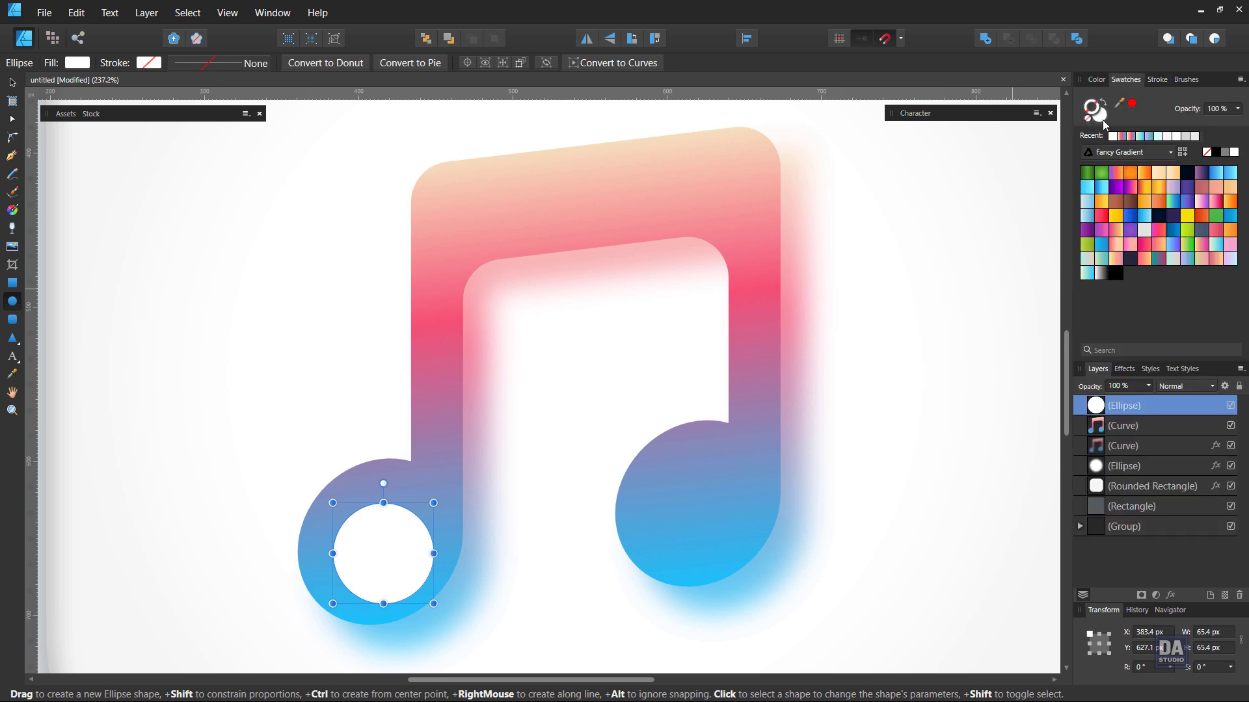
{"action": "left_click", "coordinate": [1102, 273]}
{"action": "key", "text": "g"}
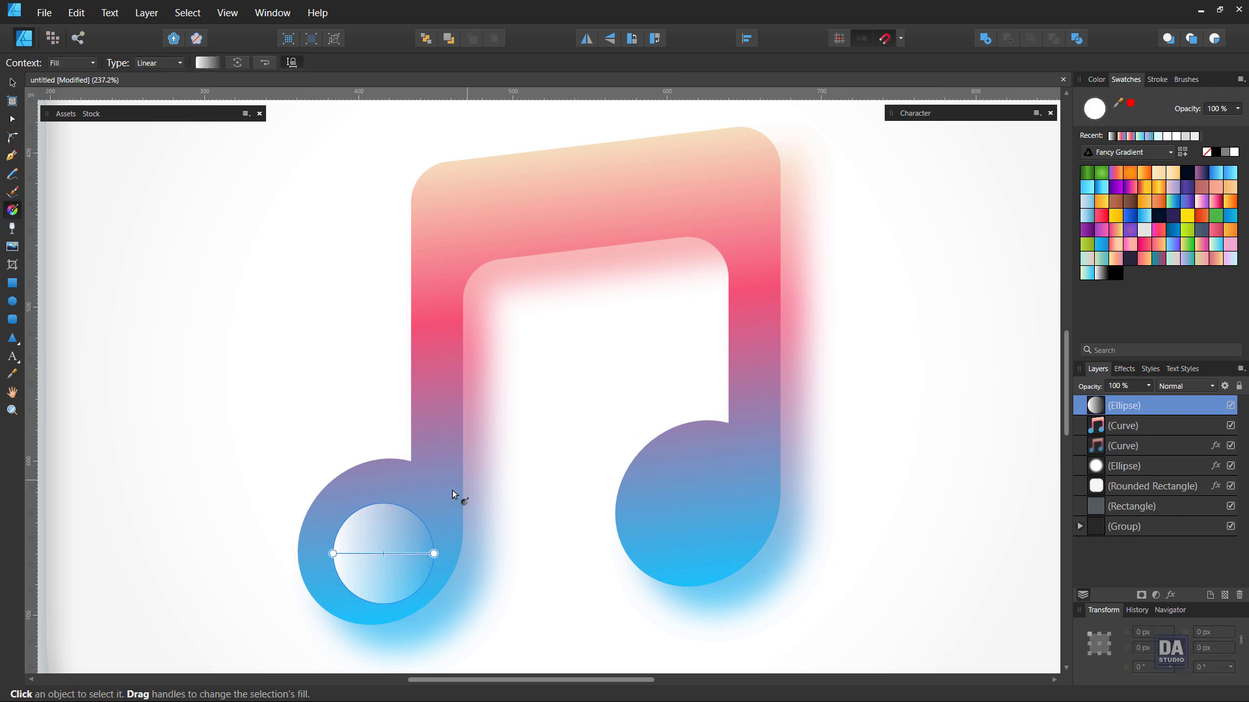
{"action": "left_click_drag", "start_coordinate": [317, 481], "coordinate": [419, 612]}
{"action": "left_click_drag", "start_coordinate": [317, 480], "coordinate": [333, 504]}
{"action": "left_click_drag", "start_coordinate": [419, 613], "coordinate": [407, 590]}
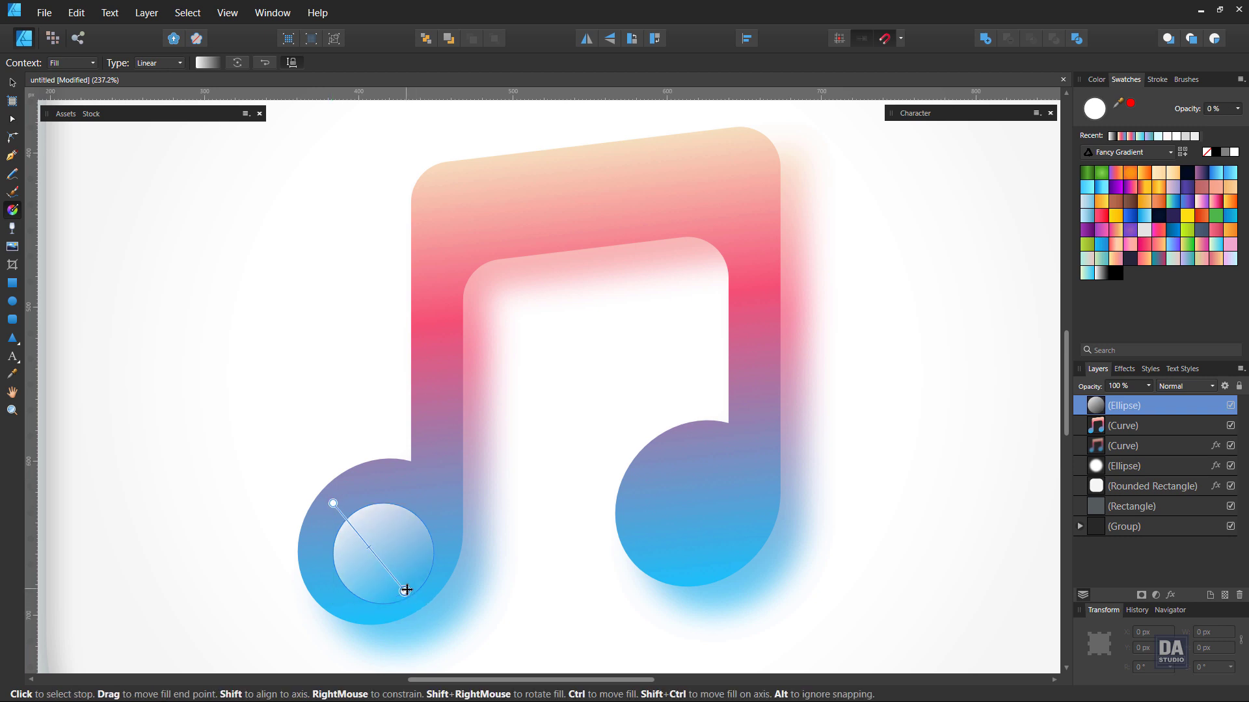
Reshape the circle into an ellipse about 85.2 × 60.1 px, rotate it about 41.9° and fit it inside the left note head.
{"action": "key", "text": "v"}
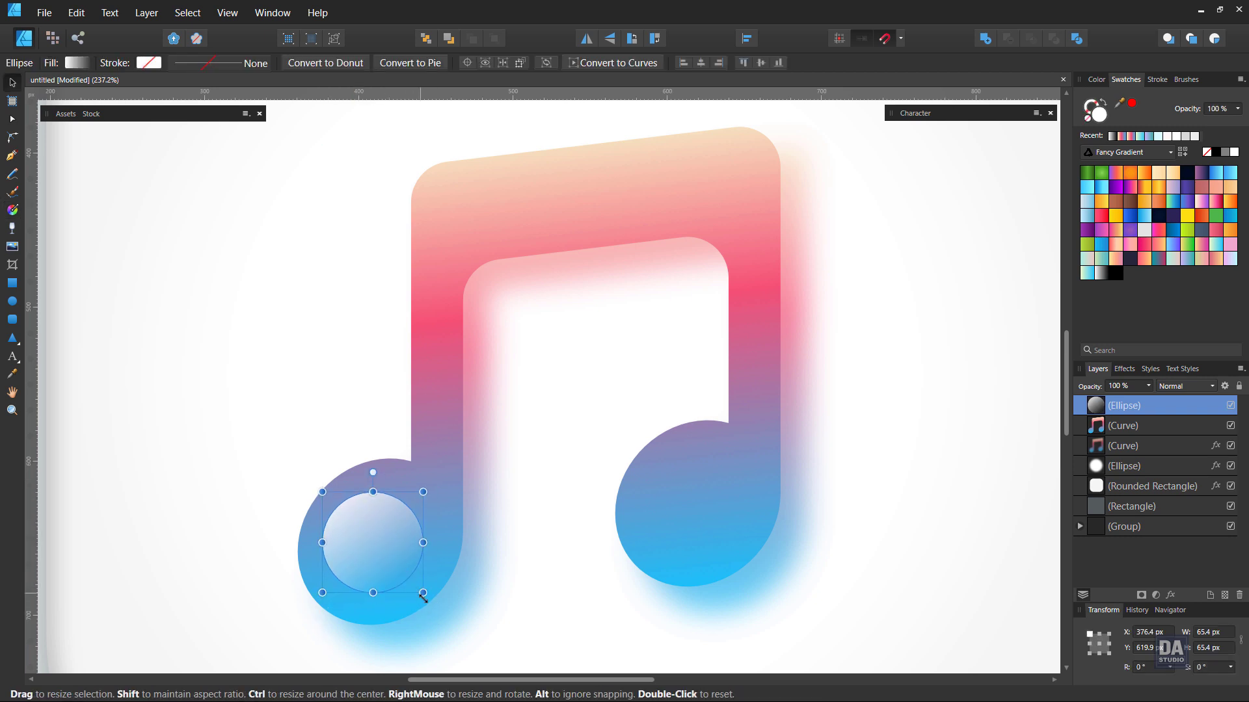
{"action": "mouse_move", "coordinate": [423, 593]}
{"action": "left_mouse_down"}
{"action": "mouse_move", "coordinate": [417, 575]}
{"action": "mouse_move", "coordinate": [436, 573]}
{"action": "left_mouse_up"}
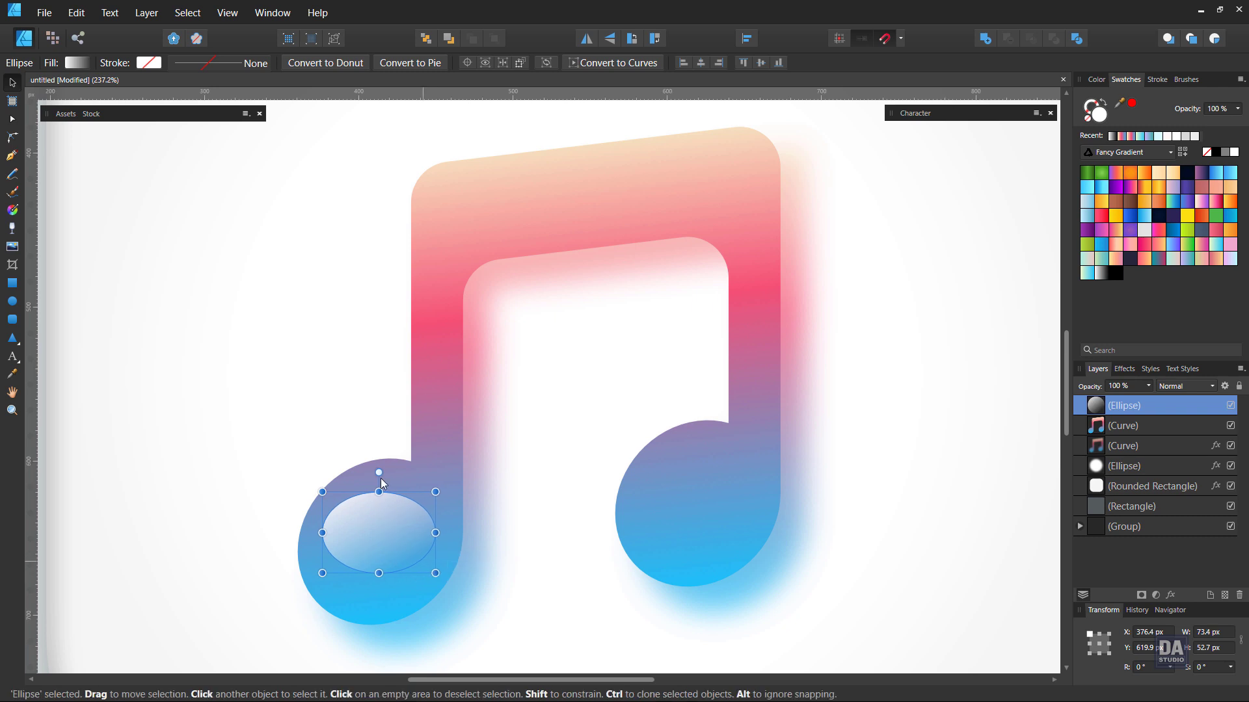
{"action": "left_click_drag", "start_coordinate": [381, 480], "coordinate": [352, 487]}
{"action": "left_click_drag", "start_coordinate": [373, 538], "coordinate": [358, 533]}
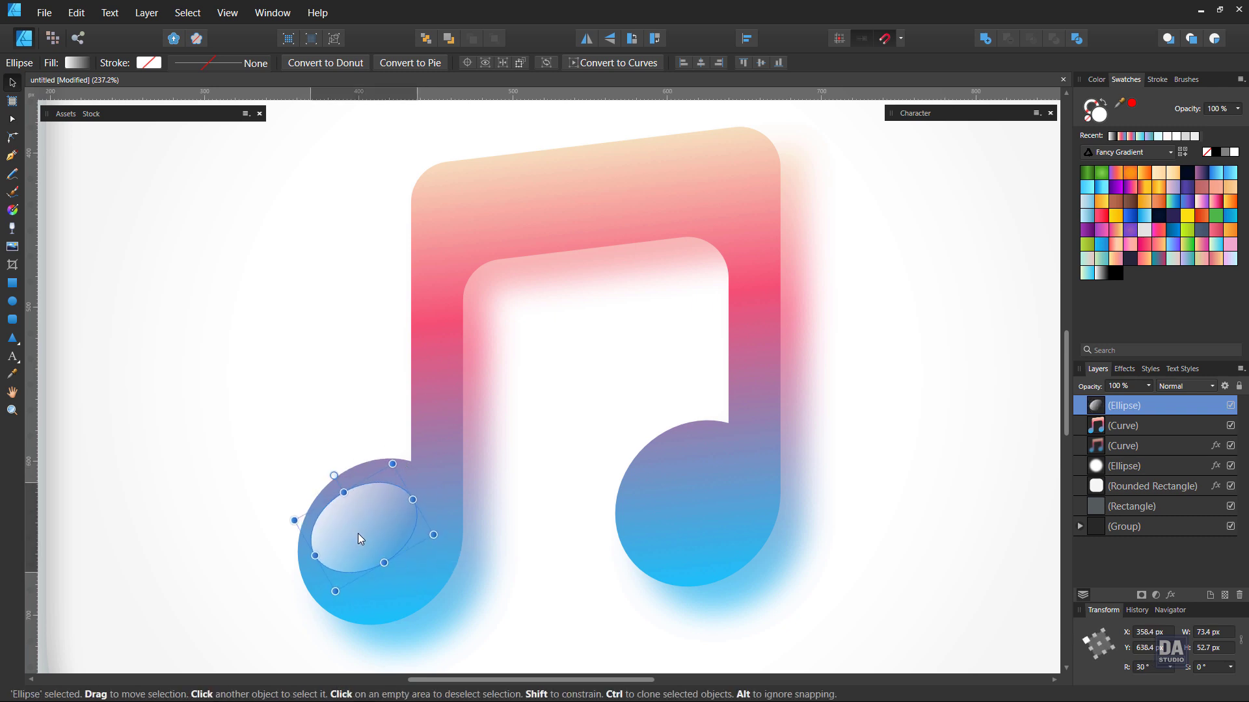
{"action": "left_click_drag", "start_coordinate": [412, 500], "coordinate": [423, 493]}
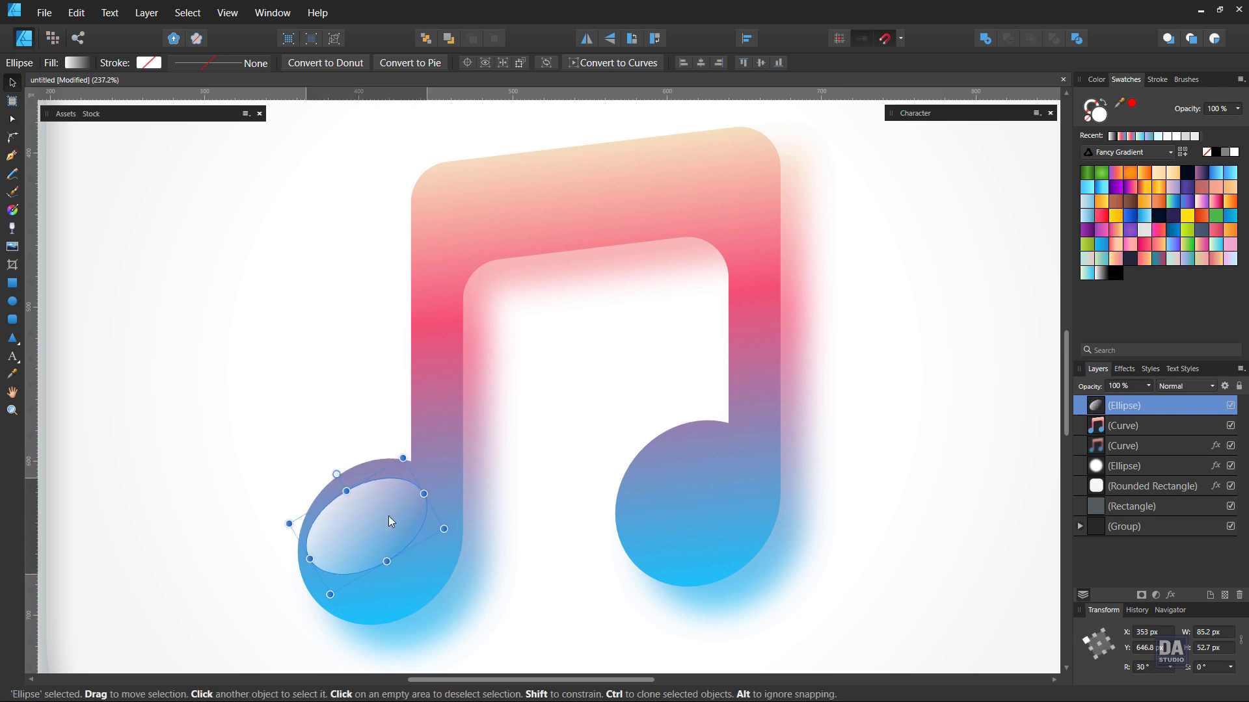
{"action": "left_click", "coordinate": [330, 482]}
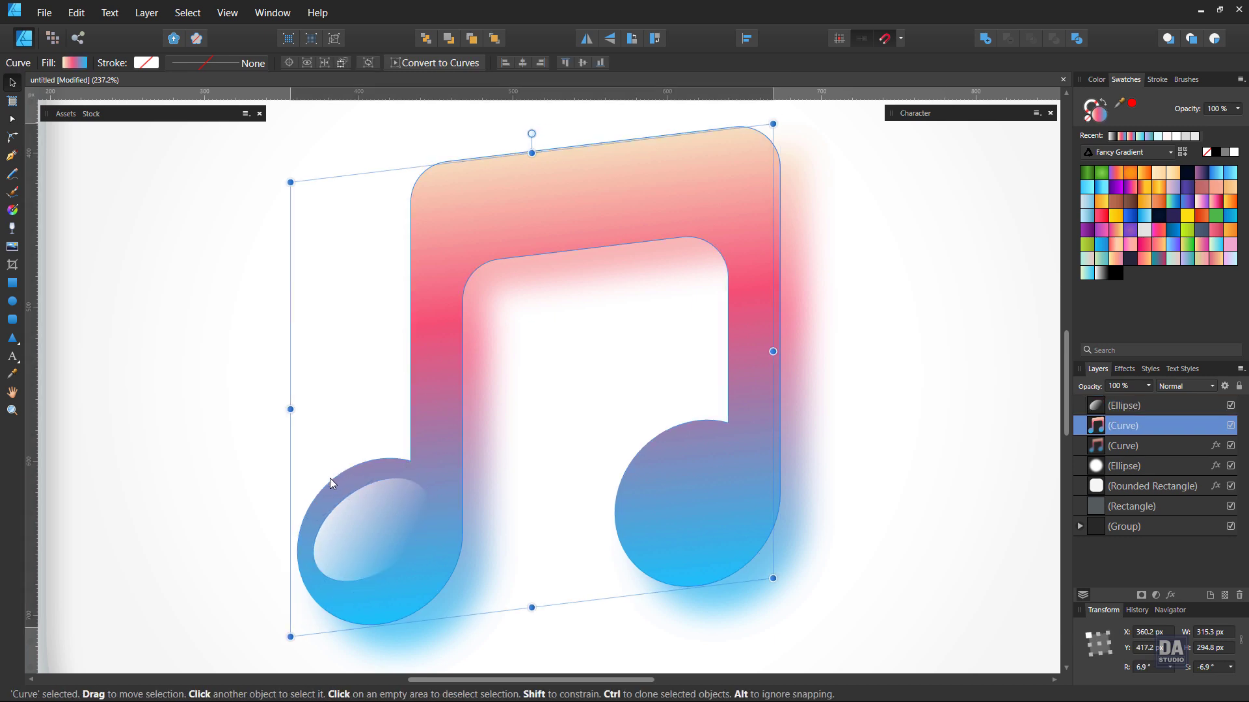
{"action": "key", "text": "ctrl+z"}
{"action": "left_click", "coordinate": [350, 503]}
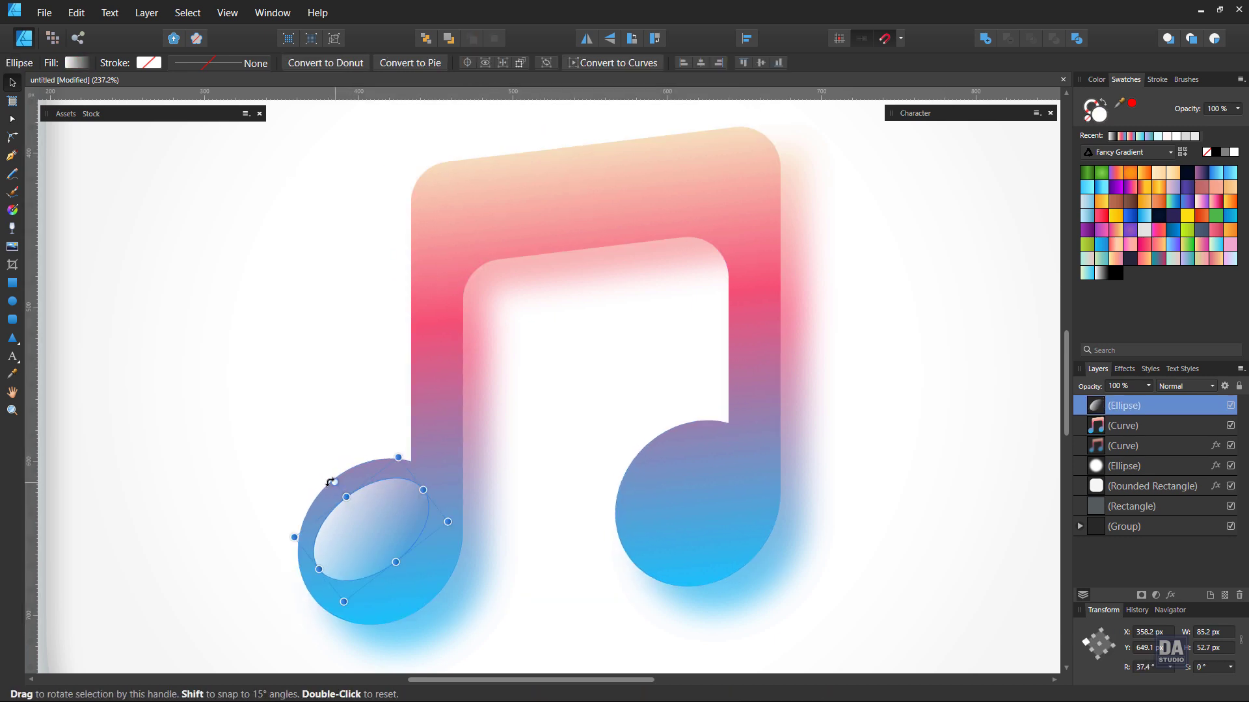
{"action": "left_click_drag", "start_coordinate": [338, 489], "coordinate": [335, 496]}
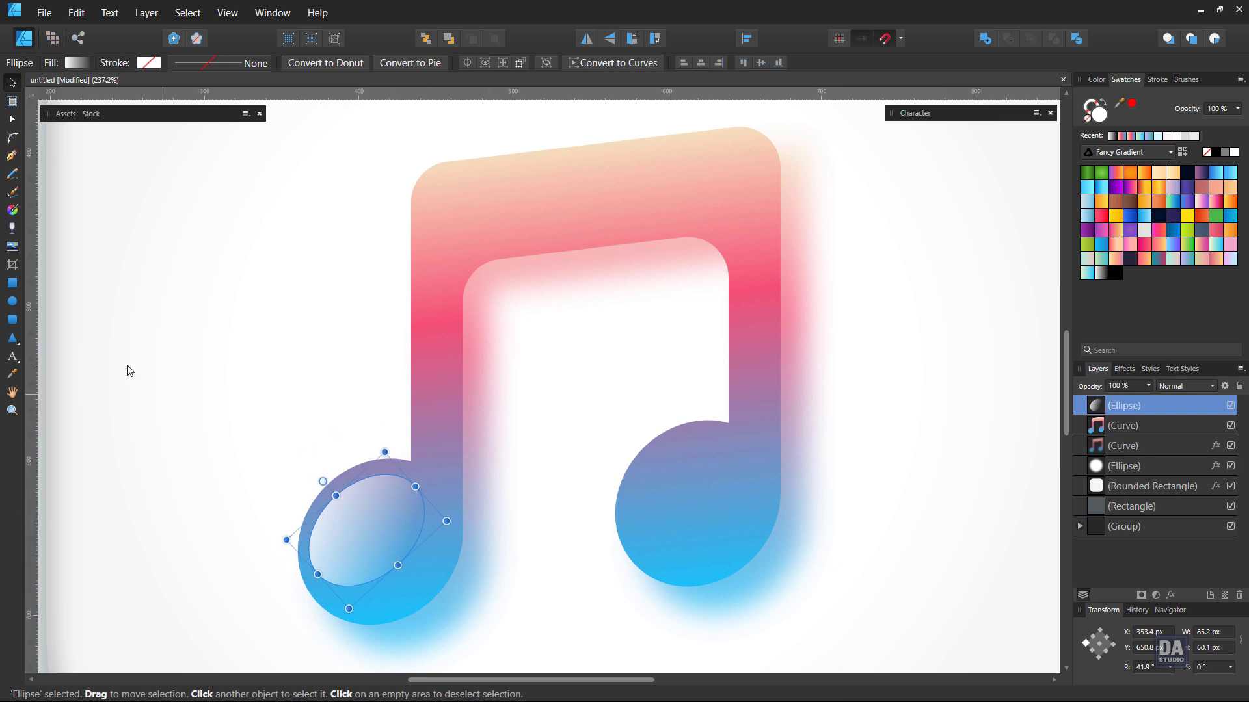
Add a linear transparency to the left note head's ellipse, fading from its upper-left edge down to its lower edge.
{"action": "left_click", "coordinate": [16, 233]}
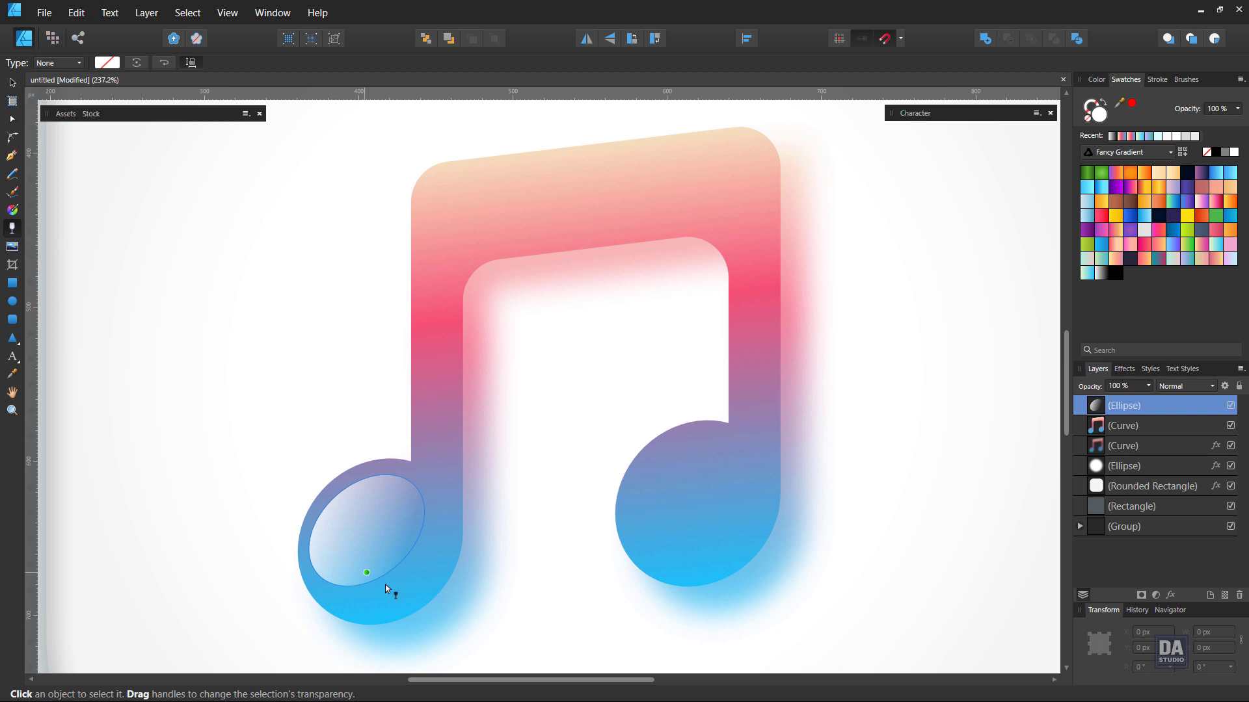
{"action": "mouse_move", "coordinate": [396, 570]}
{"action": "left_mouse_down"}
{"action": "mouse_move", "coordinate": [364, 543]}
{"action": "mouse_move", "coordinate": [408, 568]}
{"action": "mouse_move", "coordinate": [403, 577]}
{"action": "left_mouse_up"}
{"action": "key", "text": "ctrl+z"}
{"action": "left_click_drag", "start_coordinate": [360, 531], "coordinate": [349, 516]}
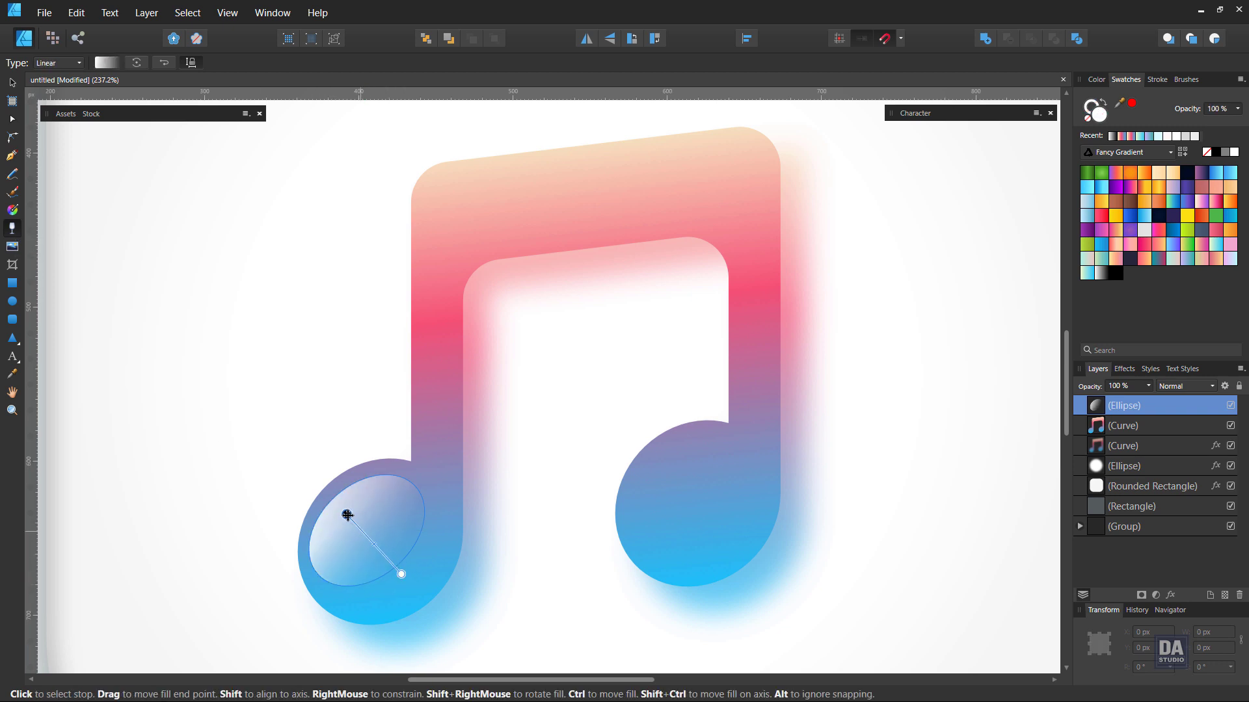
{"action": "left_click_drag", "start_coordinate": [402, 574], "coordinate": [387, 559]}
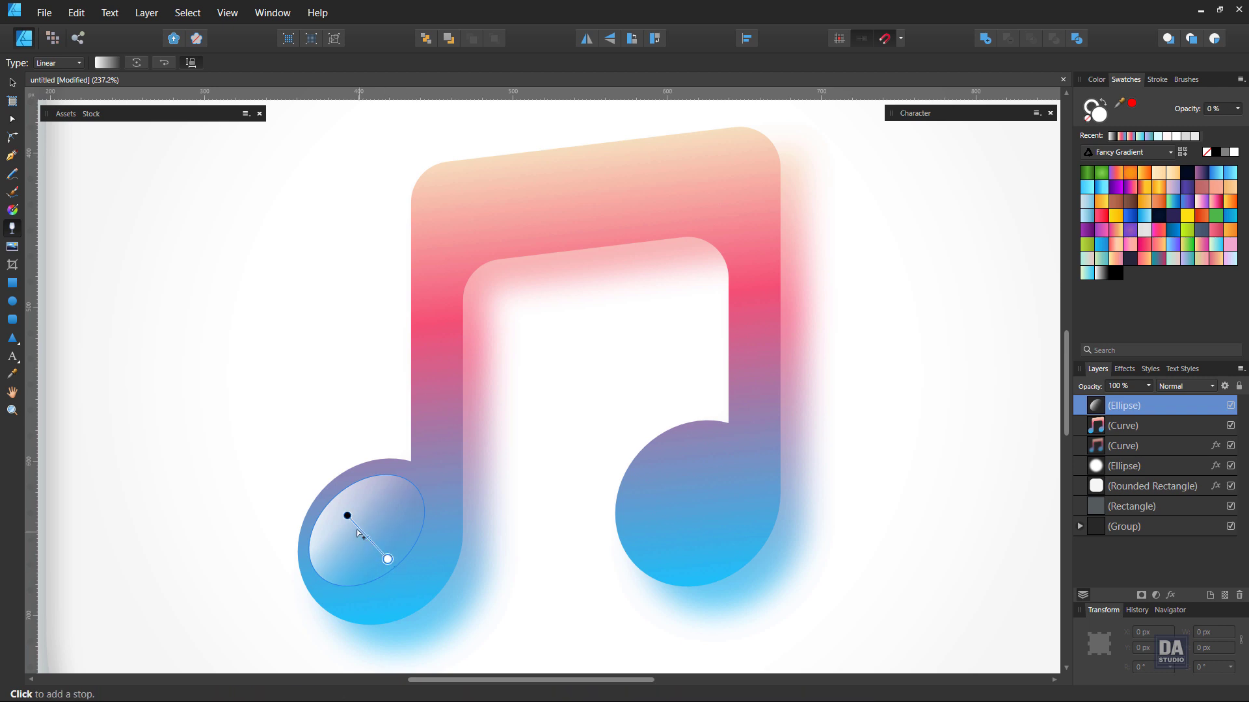
{"action": "mouse_move", "coordinate": [348, 517]}
{"action": "left_mouse_down"}
{"action": "mouse_move", "coordinate": [371, 540]}
{"action": "mouse_move", "coordinate": [336, 500]}
{"action": "left_mouse_up"}
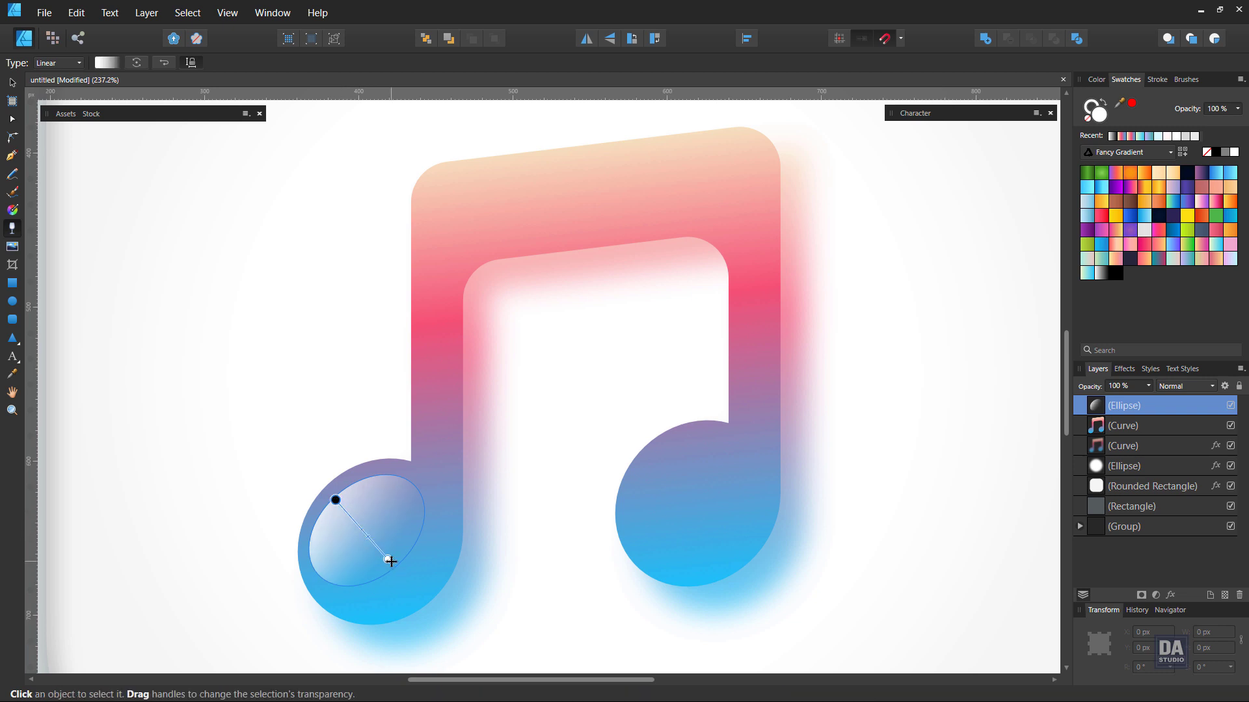
{"action": "left_click_drag", "start_coordinate": [388, 559], "coordinate": [366, 572]}
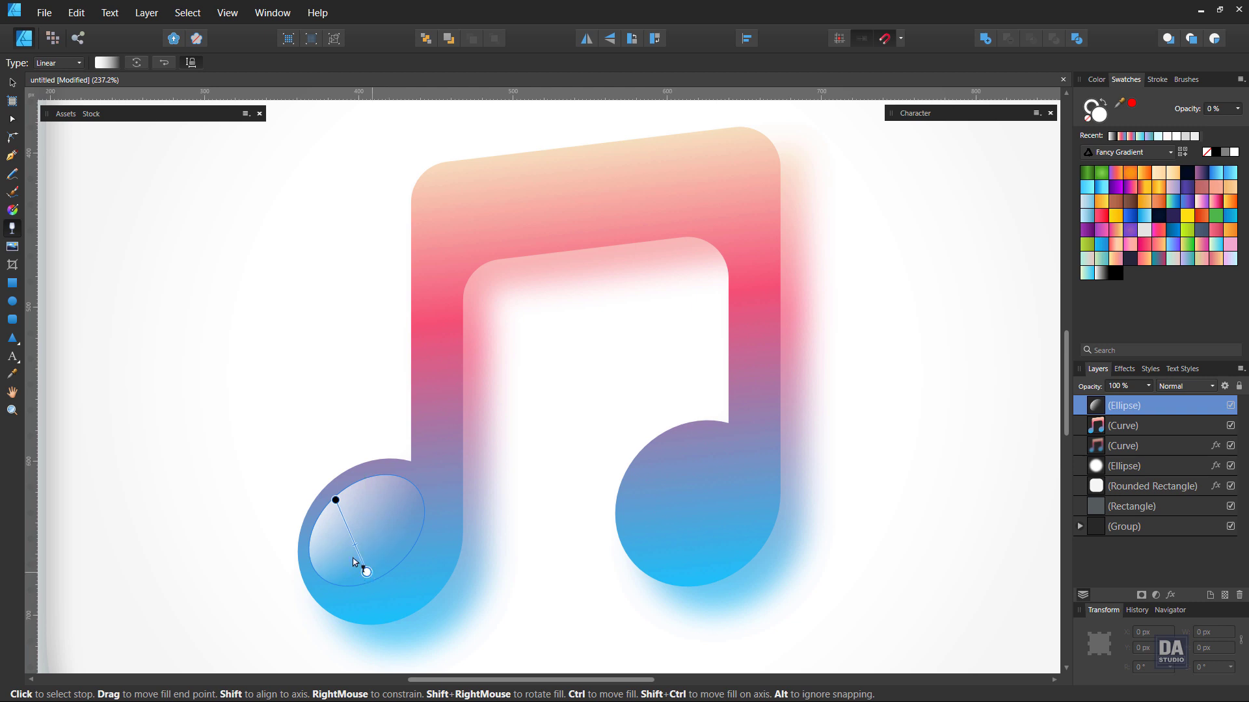
{"action": "left_click", "coordinate": [11, 86]}
{"action": "left_click", "coordinate": [131, 247]}
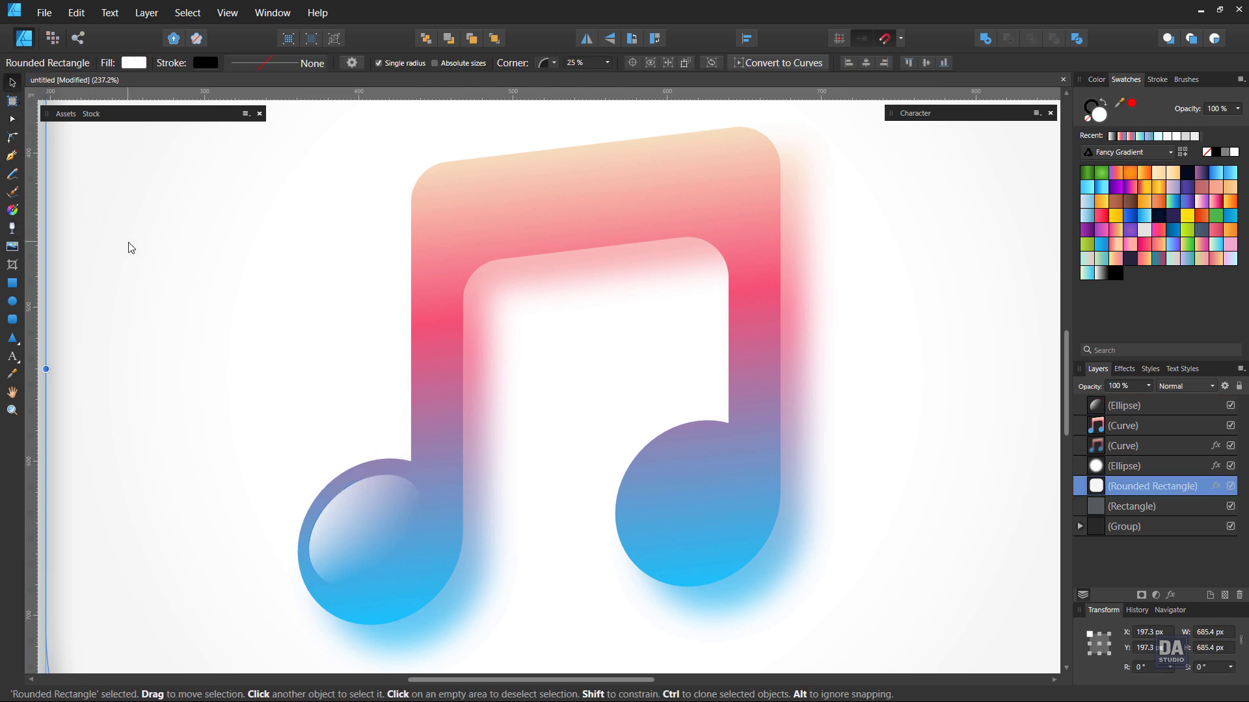
Clone the glossy ellipse onto the right note head, enlarge it to about 91.8 × 64.8 px and rotate it to 43°.
{"action": "left_click", "coordinate": [376, 514]}
{"action": "mouse_move", "coordinate": [366, 536]}
{"action": "left_mouse_down"}
{"action": "mouse_move", "coordinate": [673, 513]}
{"action": "mouse_move", "coordinate": [704, 521]}
{"action": "mouse_move", "coordinate": [697, 492]}
{"action": "mouse_move", "coordinate": [689, 499]}
{"action": "left_mouse_up"}
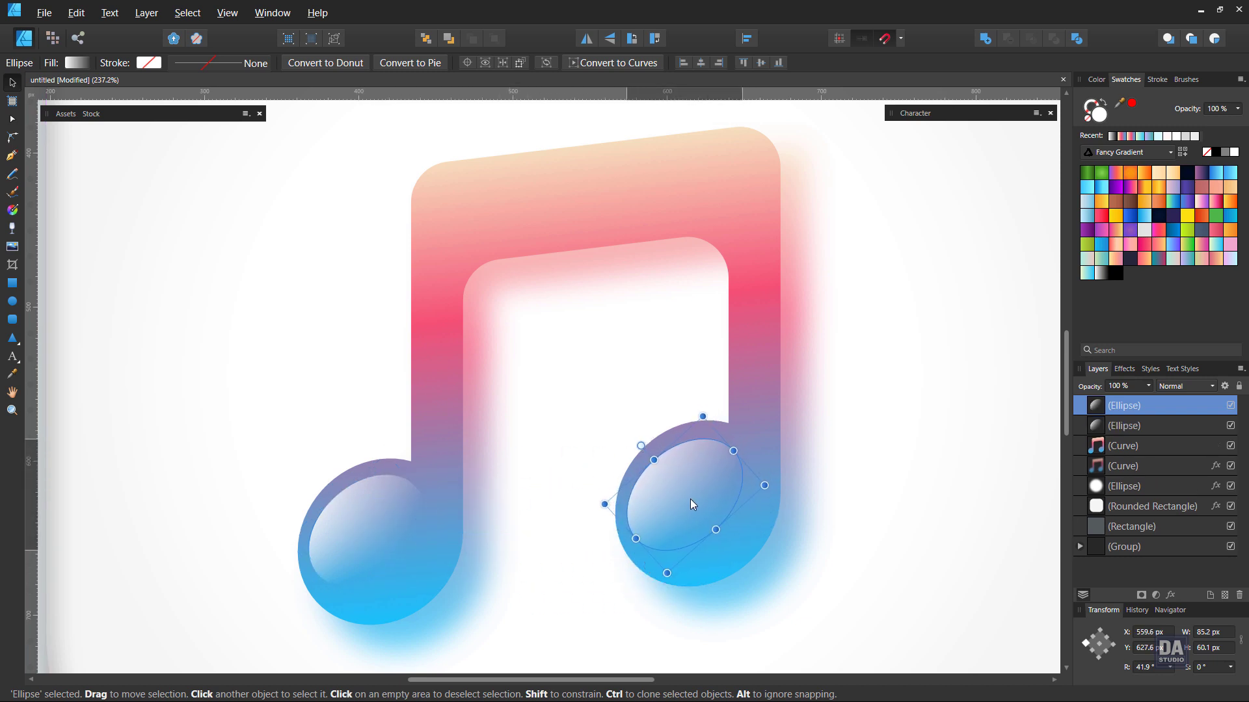
{"action": "mouse_move", "coordinate": [765, 486]}
{"action": "left_mouse_down"}
{"action": "mouse_move", "coordinate": [775, 482]}
{"action": "mouse_move", "coordinate": [711, 480]}
{"action": "mouse_move", "coordinate": [767, 479]}
{"action": "left_mouse_up"}
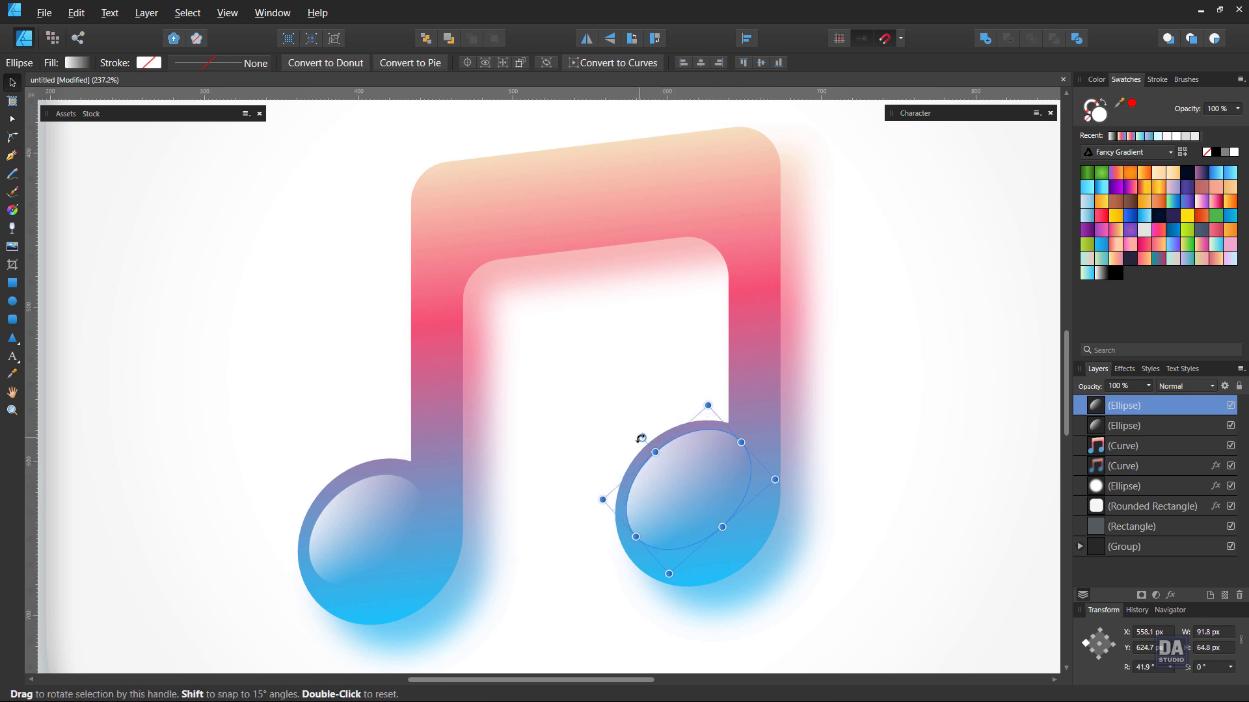
{"action": "left_click_drag", "start_coordinate": [635, 438], "coordinate": [640, 438]}
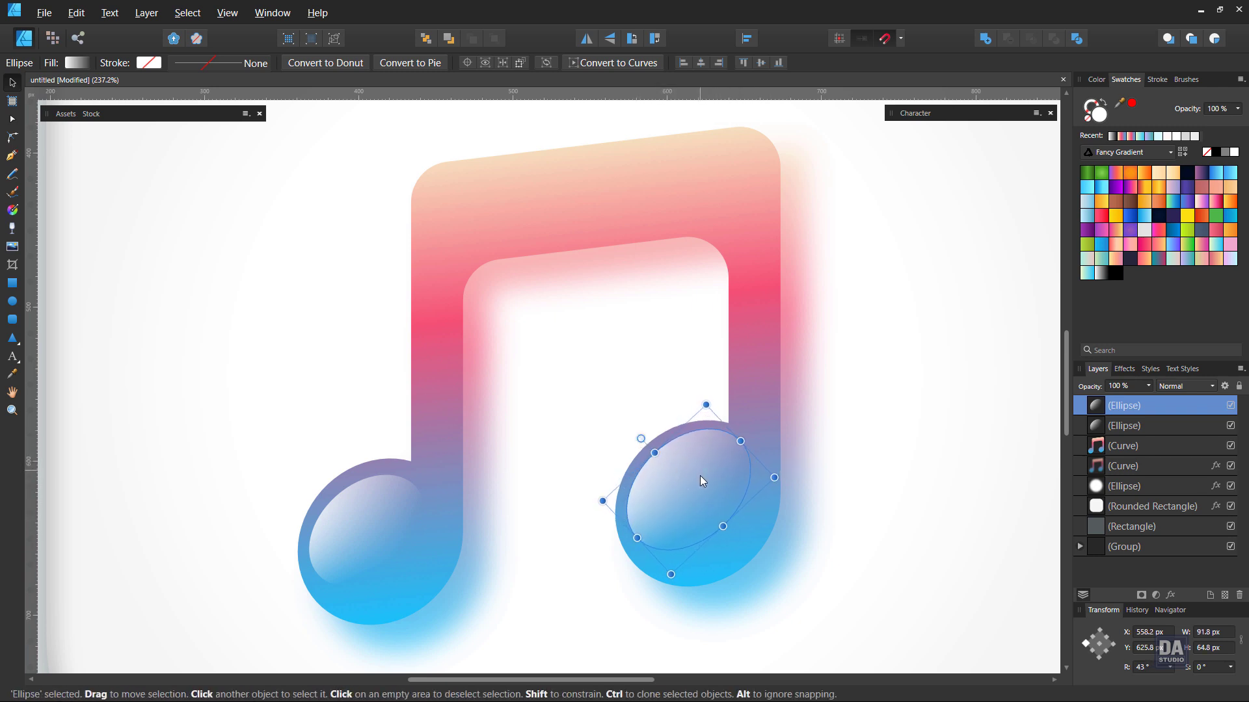
{"action": "left_click_drag", "start_coordinate": [700, 481], "coordinate": [700, 487]}
Lower the layer opacity of both note-head highlight ellipses, settling the right one at 71 %.
{"action": "left_click", "coordinate": [1148, 385]}
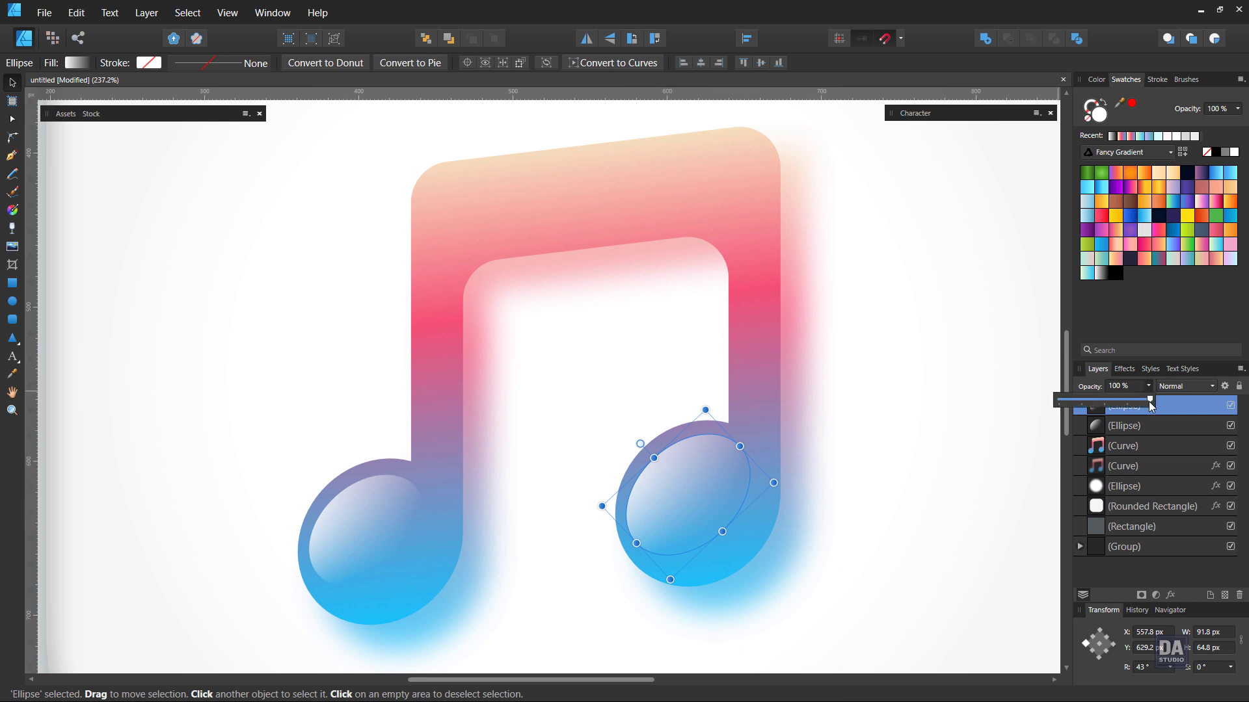
{"action": "left_click_drag", "start_coordinate": [1150, 405], "coordinate": [1117, 405]}
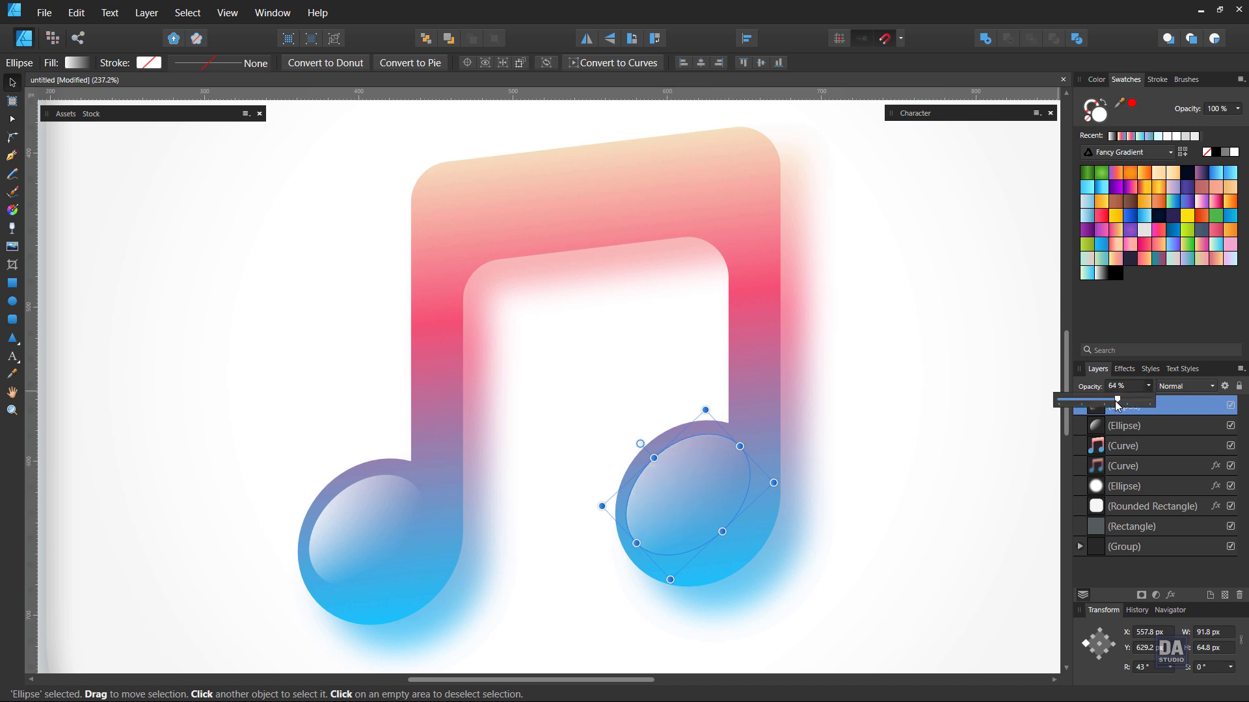
{"action": "left_click", "coordinate": [351, 535]}
{"action": "left_click", "coordinate": [1150, 387]}
{"action": "left_click_drag", "start_coordinate": [1150, 404], "coordinate": [1130, 404]}
{"action": "left_click", "coordinate": [733, 510]}
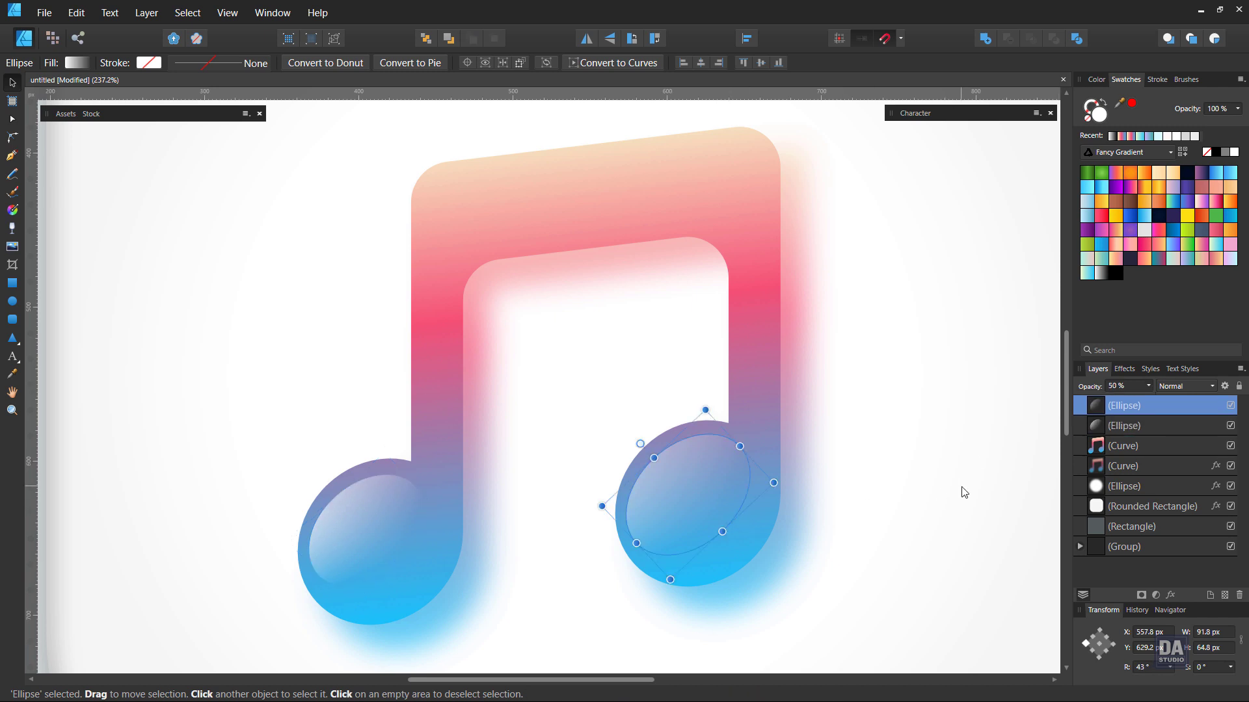
{"action": "left_click", "coordinate": [962, 488]}
{"action": "left_click", "coordinate": [722, 502]}
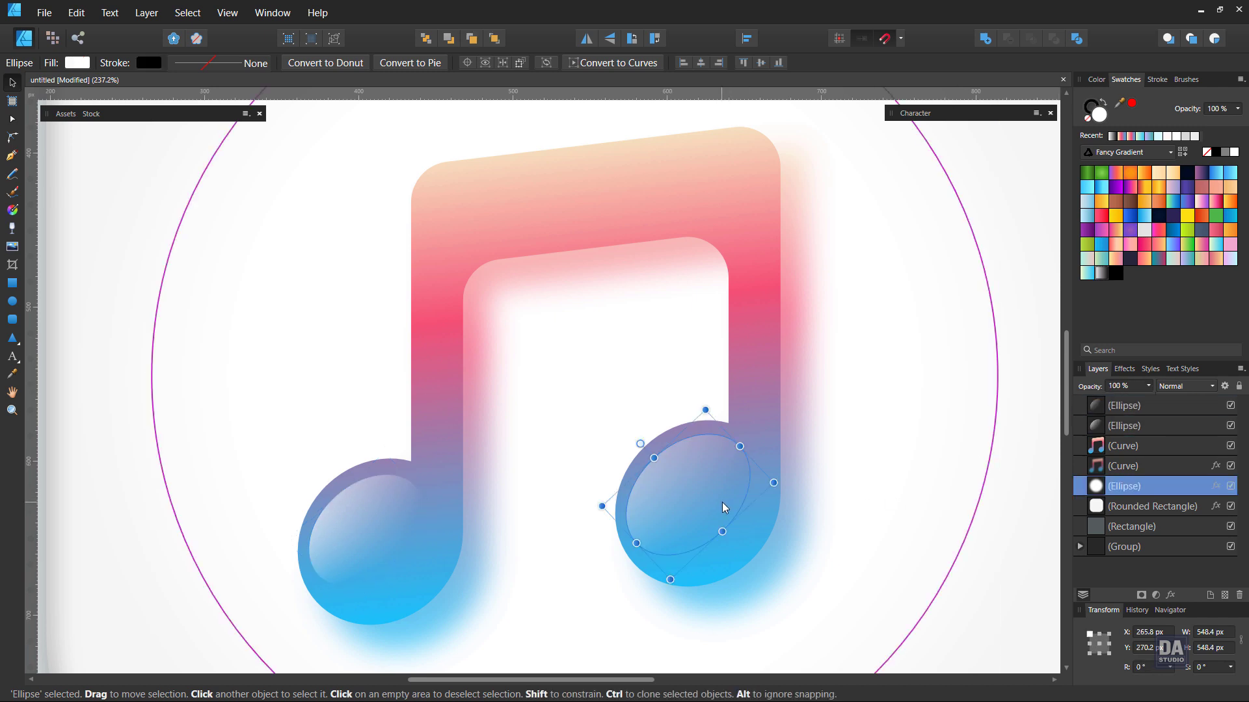
{"action": "left_click", "coordinate": [1149, 387]}
{"action": "left_click_drag", "start_coordinate": [1153, 399], "coordinate": [1167, 398]}
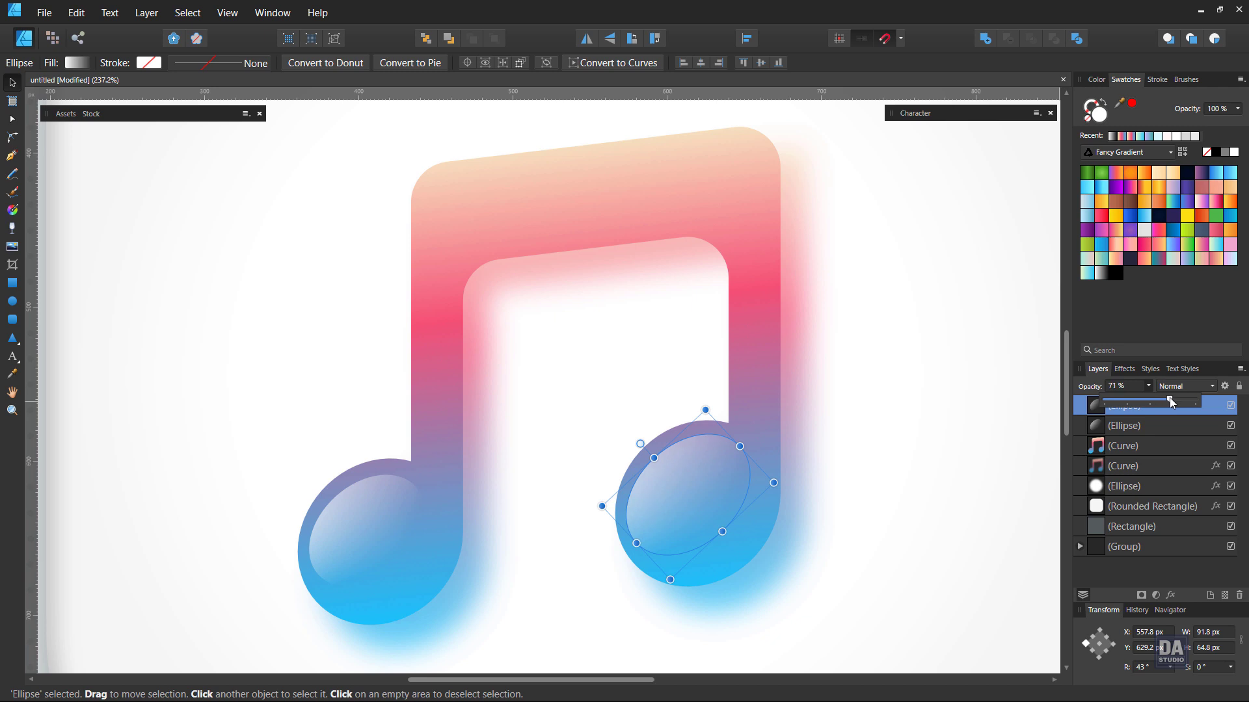
{"action": "left_click", "coordinate": [157, 355]}
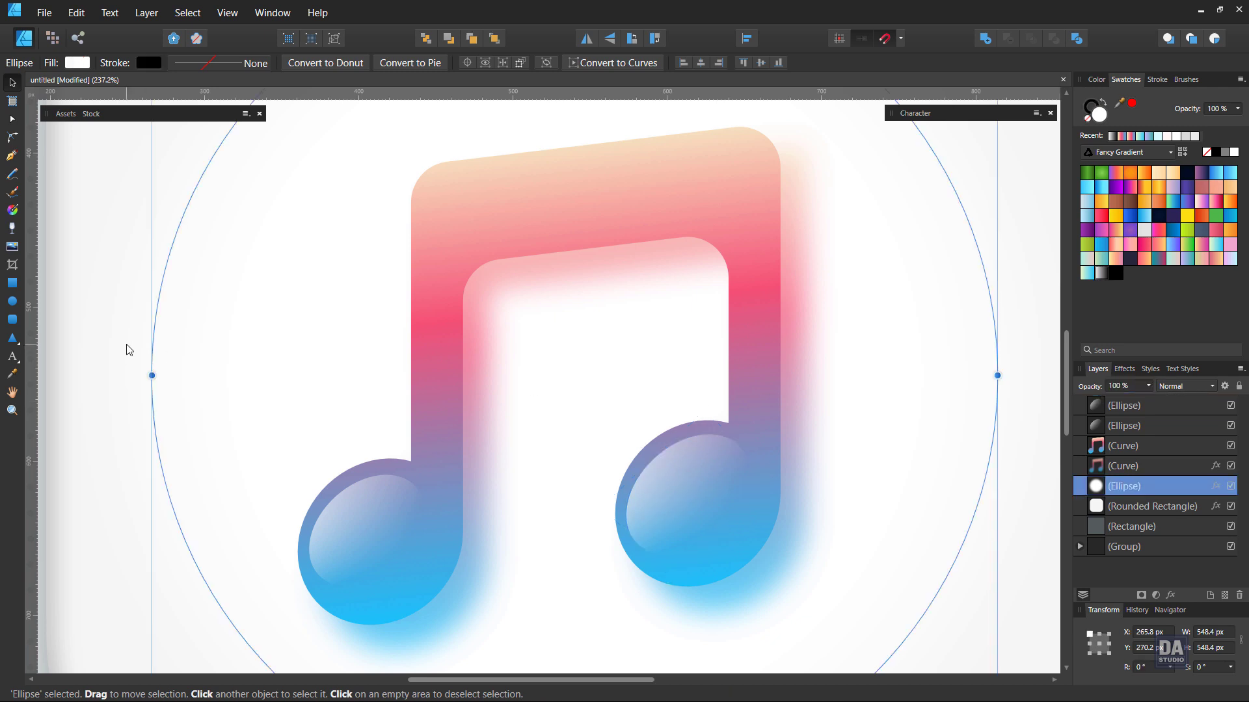
{"action": "left_click", "coordinate": [127, 349]}
Draw a rounded rectangle about 204.4 × 20.9 px across the upper beam of the music note.
{"action": "key", "text": "space"}
{"action": "key", "text": "ctrl+space"}
{"action": "left_click_drag", "start_coordinate": [637, 415], "coordinate": [366, 348]}
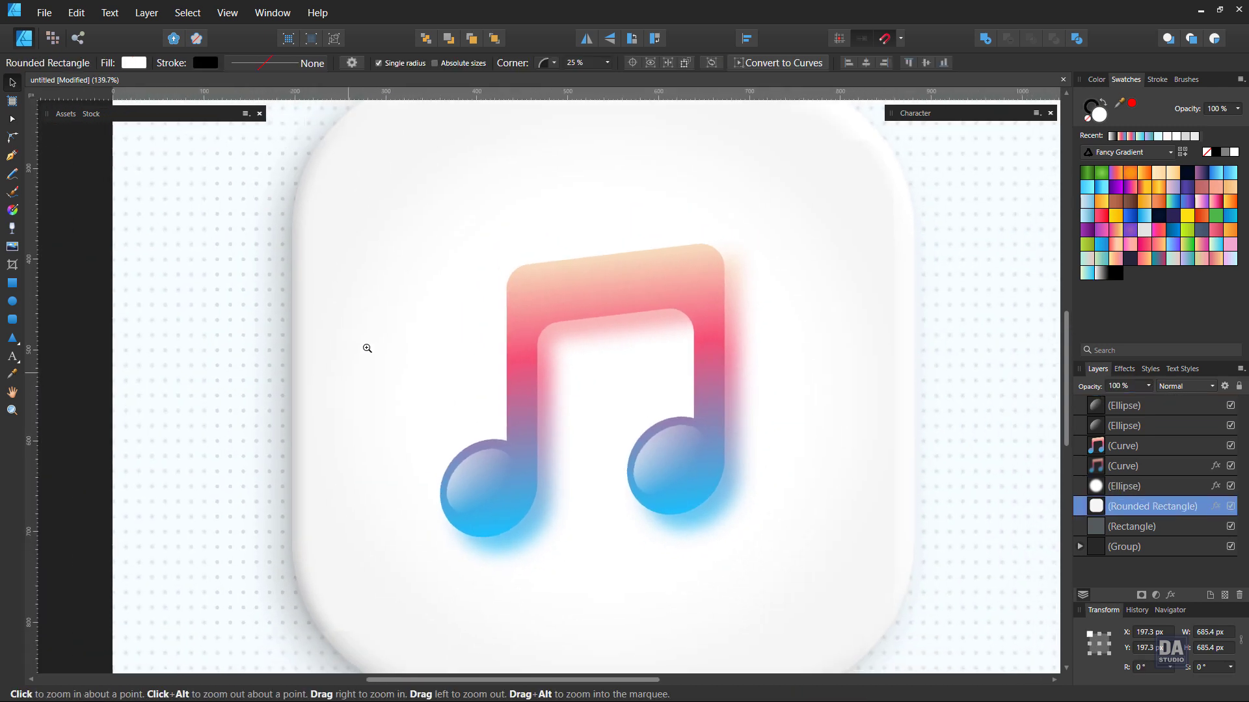
{"action": "left_click_drag", "start_coordinate": [580, 350], "coordinate": [627, 382]}
{"action": "left_click", "coordinate": [13, 321]}
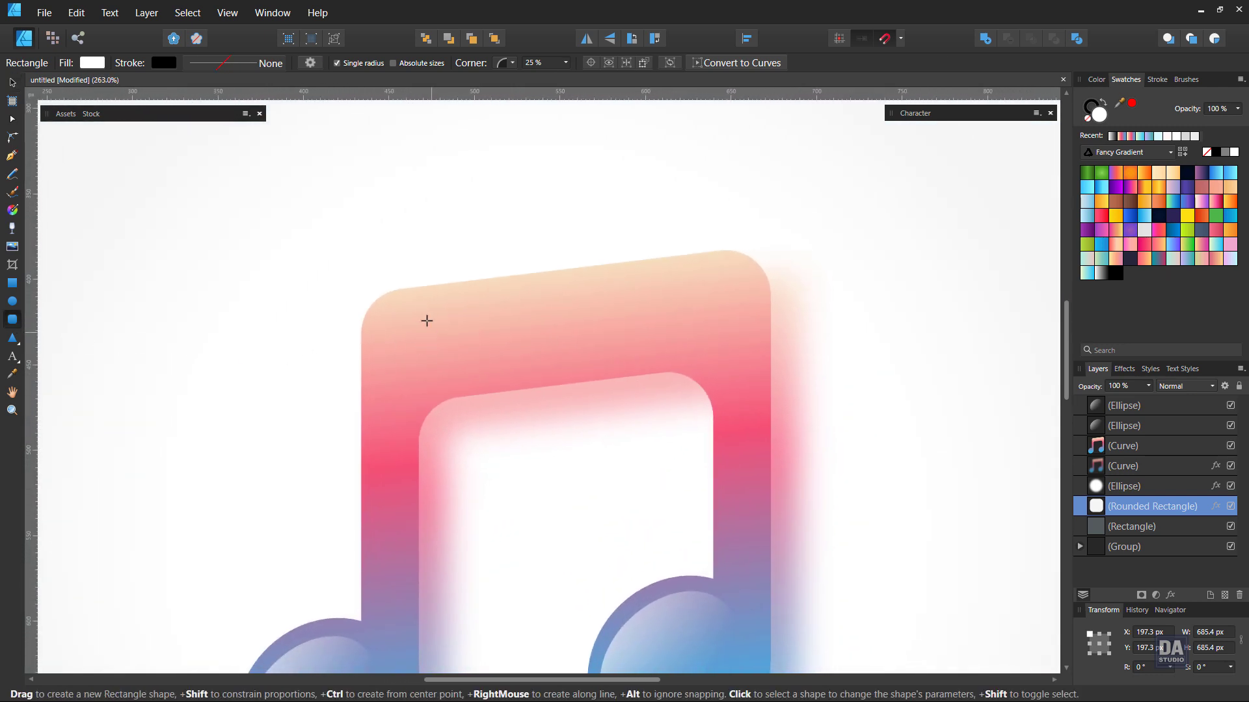
{"action": "left_click_drag", "start_coordinate": [388, 309], "coordinate": [737, 344]}
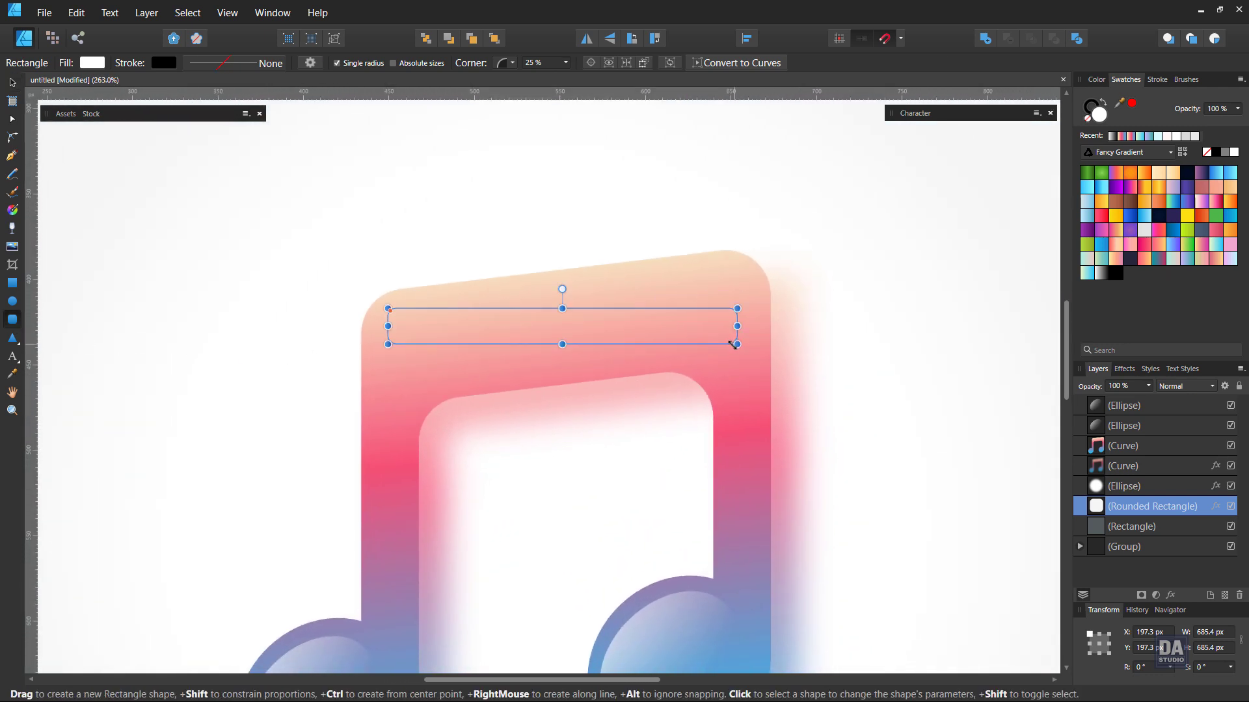
Fill the rounded bar with a white-to-transparent linear gradient fading downward, and move its layer to the top of the stack.
{"action": "left_click", "coordinate": [1094, 273]}
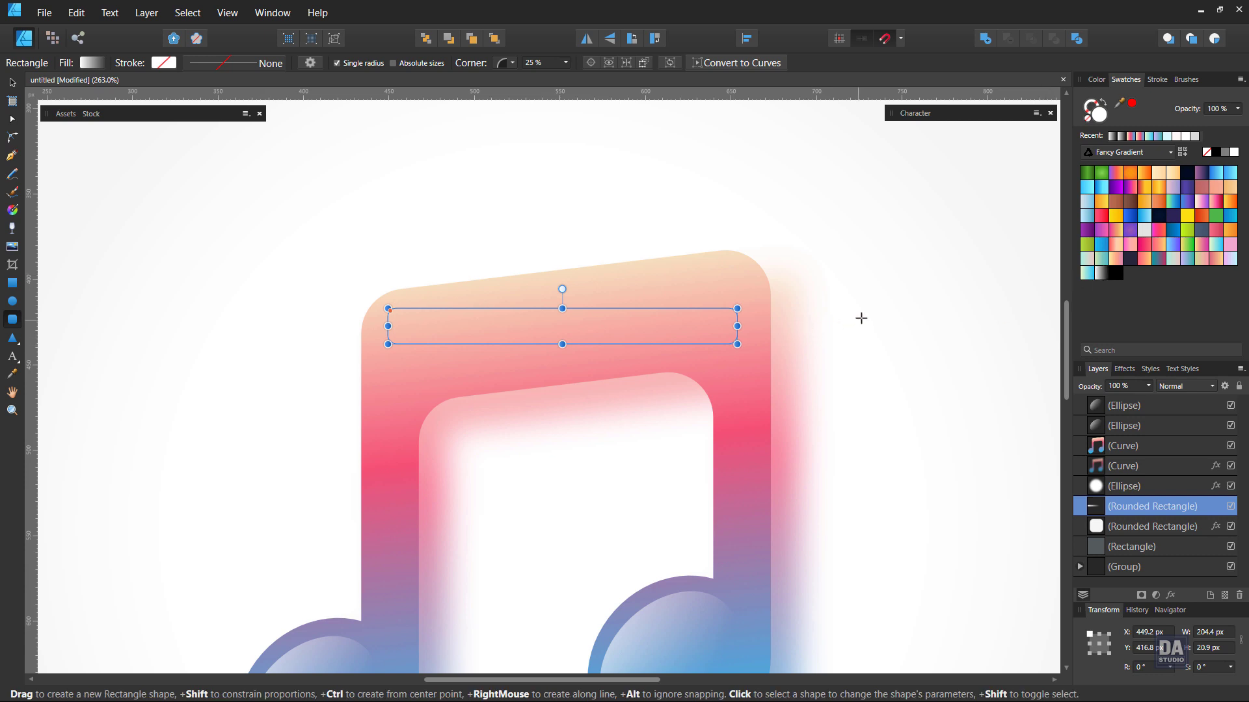
{"action": "key", "text": "g"}
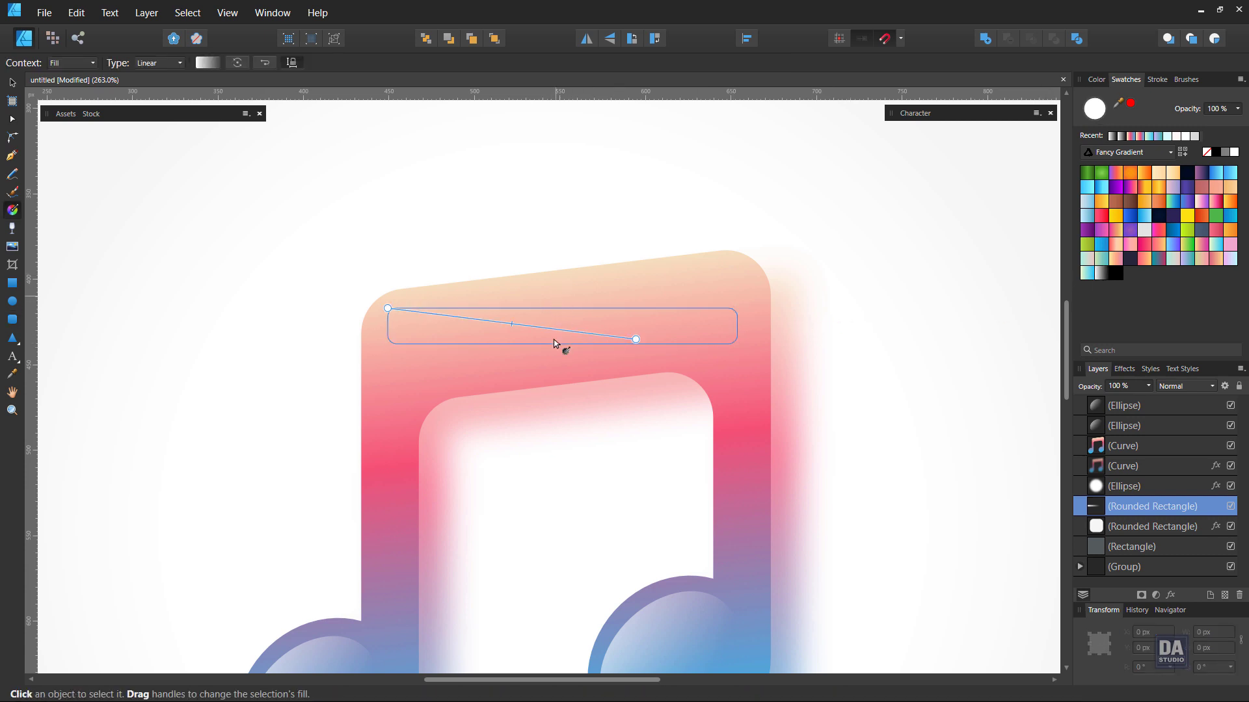
{"action": "left_click_drag", "start_coordinate": [555, 296], "coordinate": [561, 376]}
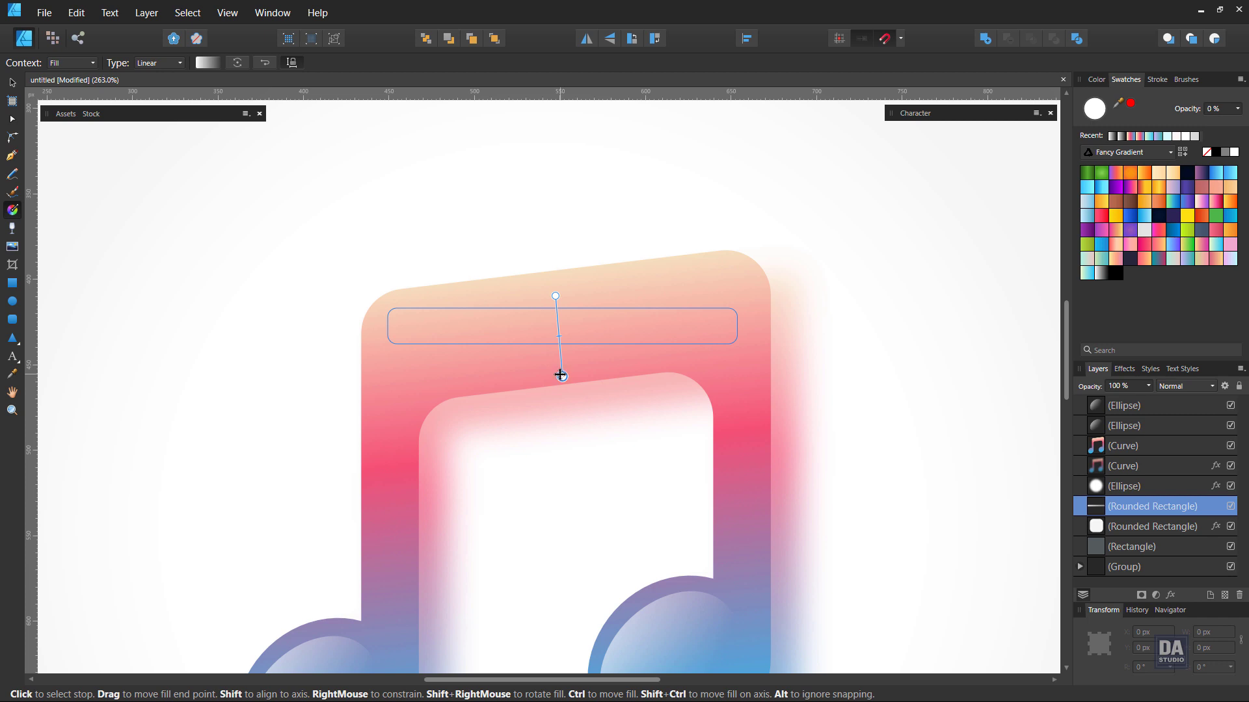
{"action": "mouse_move", "coordinate": [575, 307]}
{"action": "left_mouse_down"}
{"action": "mouse_move", "coordinate": [571, 344]}
{"action": "mouse_move", "coordinate": [554, 300]}
{"action": "left_mouse_up"}
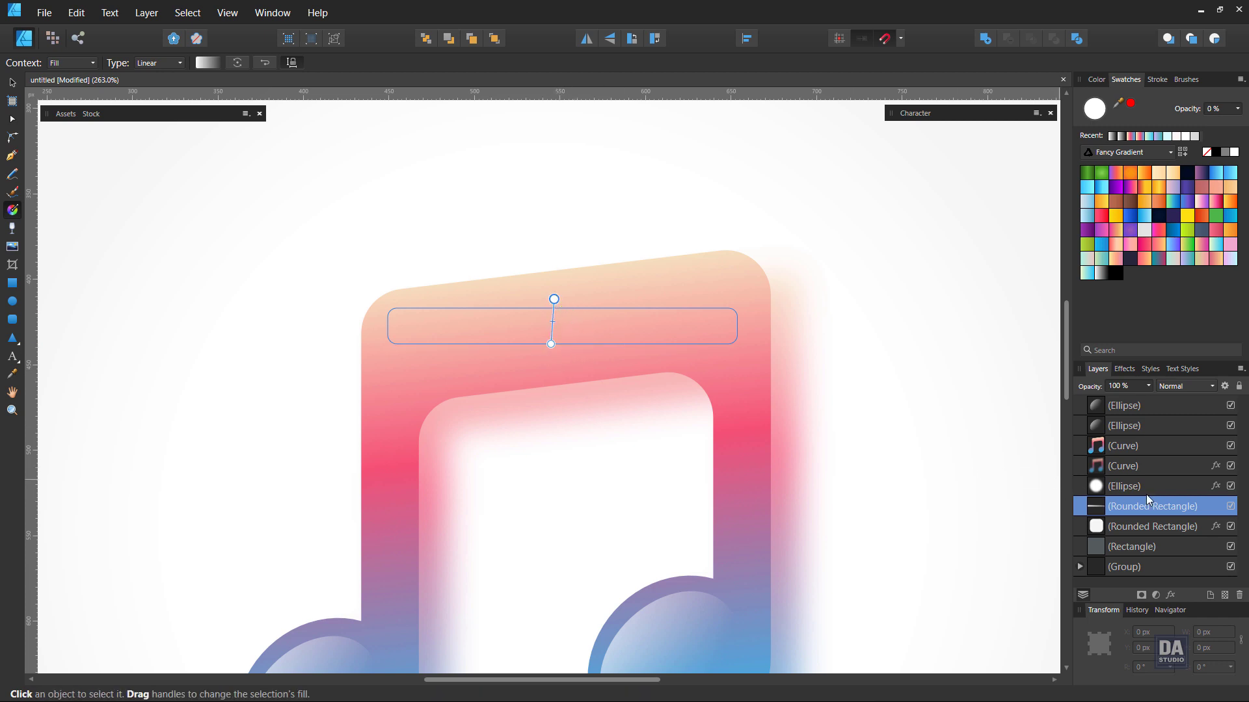
{"action": "mouse_move", "coordinate": [1147, 500]}
{"action": "left_mouse_down"}
{"action": "mouse_move", "coordinate": [1177, 486]}
{"action": "mouse_move", "coordinate": [1165, 393]}
{"action": "left_mouse_up"}
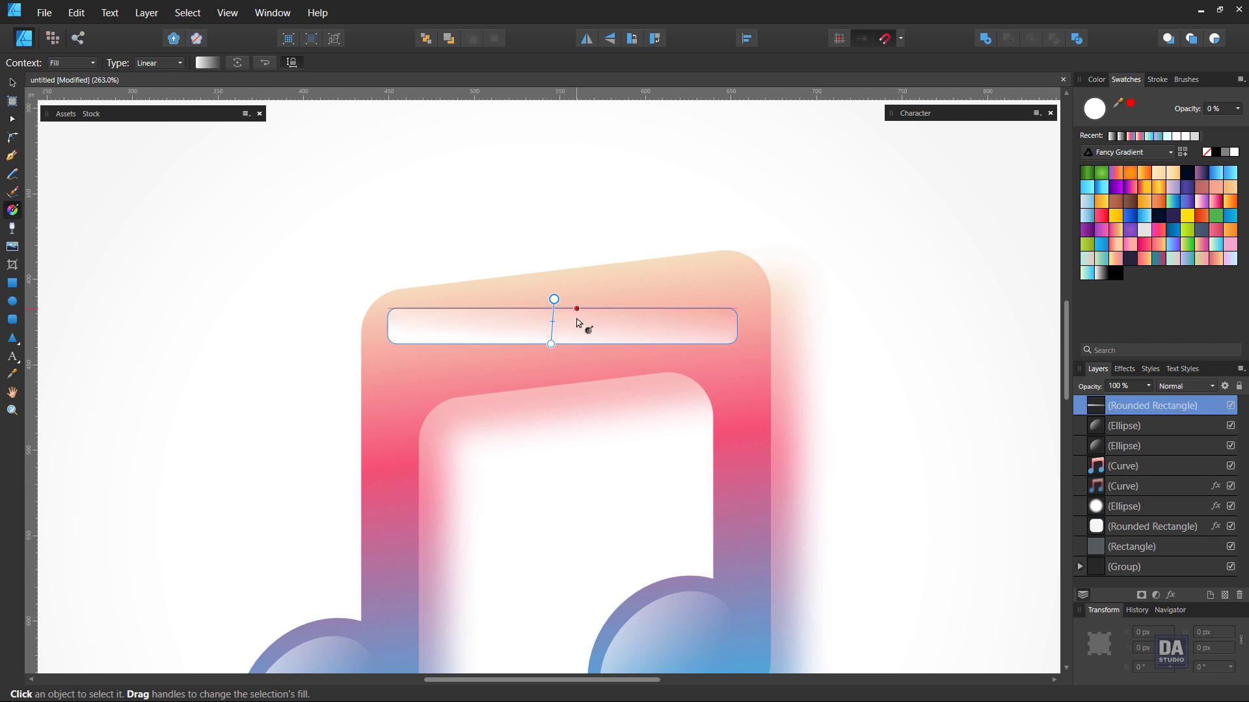
{"action": "left_click_drag", "start_coordinate": [576, 317], "coordinate": [576, 356]}
Shear the highlight bar to about -6.4° so it follows the note's slanted beam, and narrow it to about 209.2 px.
{"action": "key", "text": "v"}
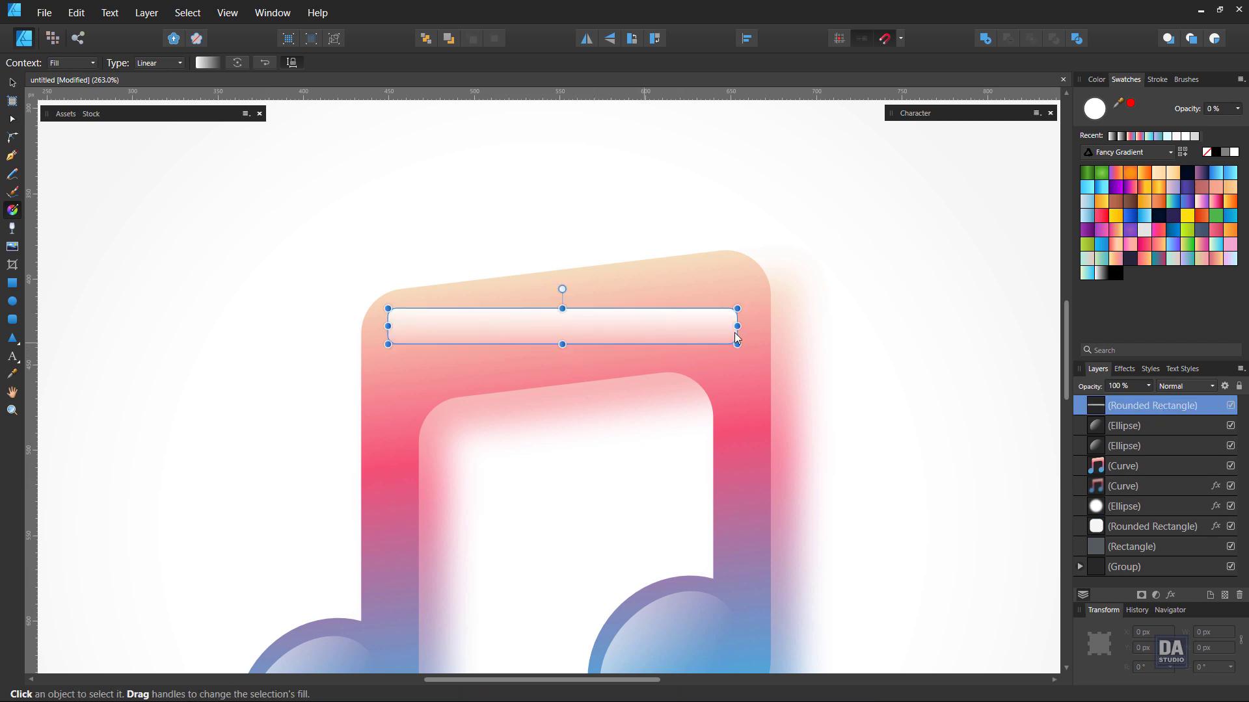
{"action": "left_click_drag", "start_coordinate": [738, 319], "coordinate": [673, 300]}
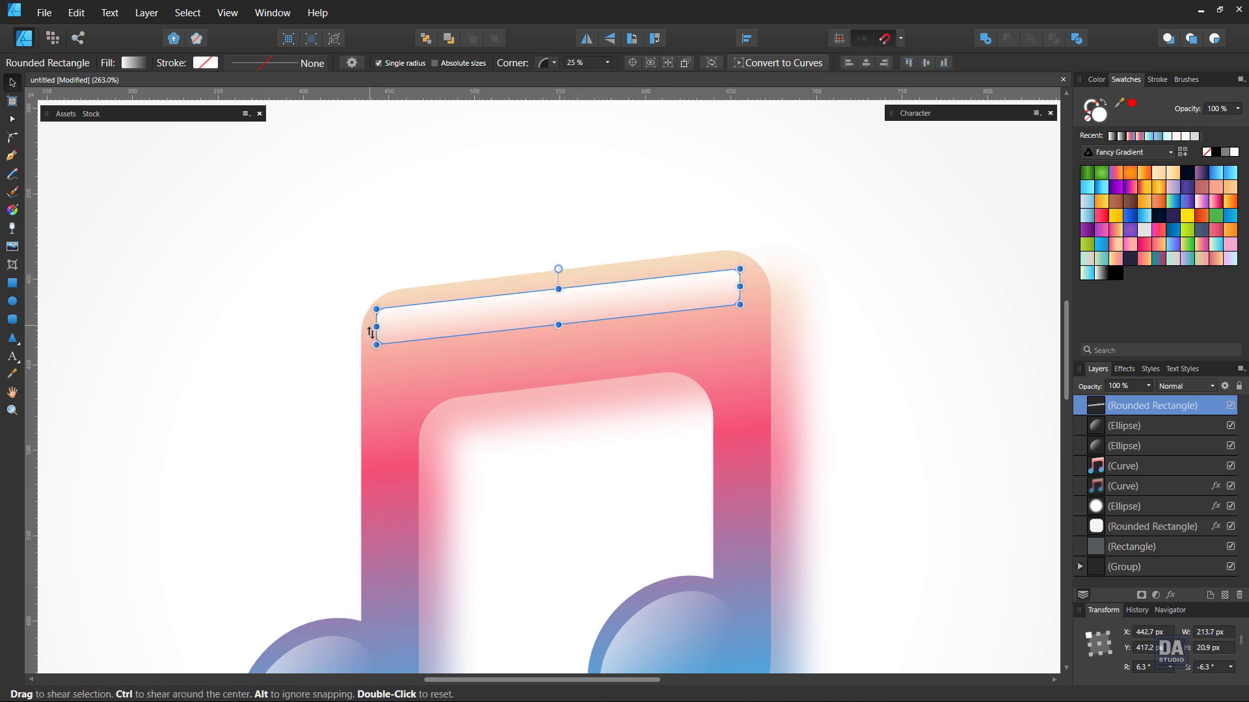
{"action": "left_click_drag", "start_coordinate": [370, 333], "coordinate": [384, 326]}
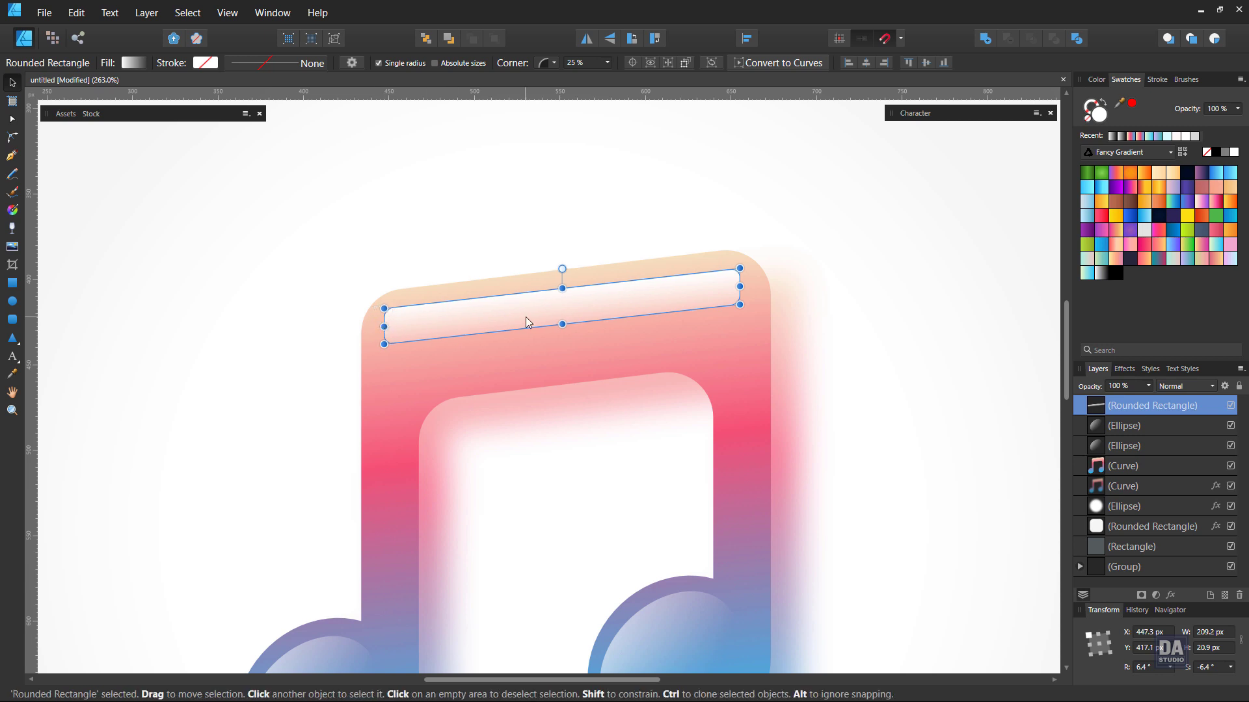
Add a linear transparency to the highlight bar, fading from its upper edge down to its lower edge.
{"action": "left_click", "coordinate": [17, 235]}
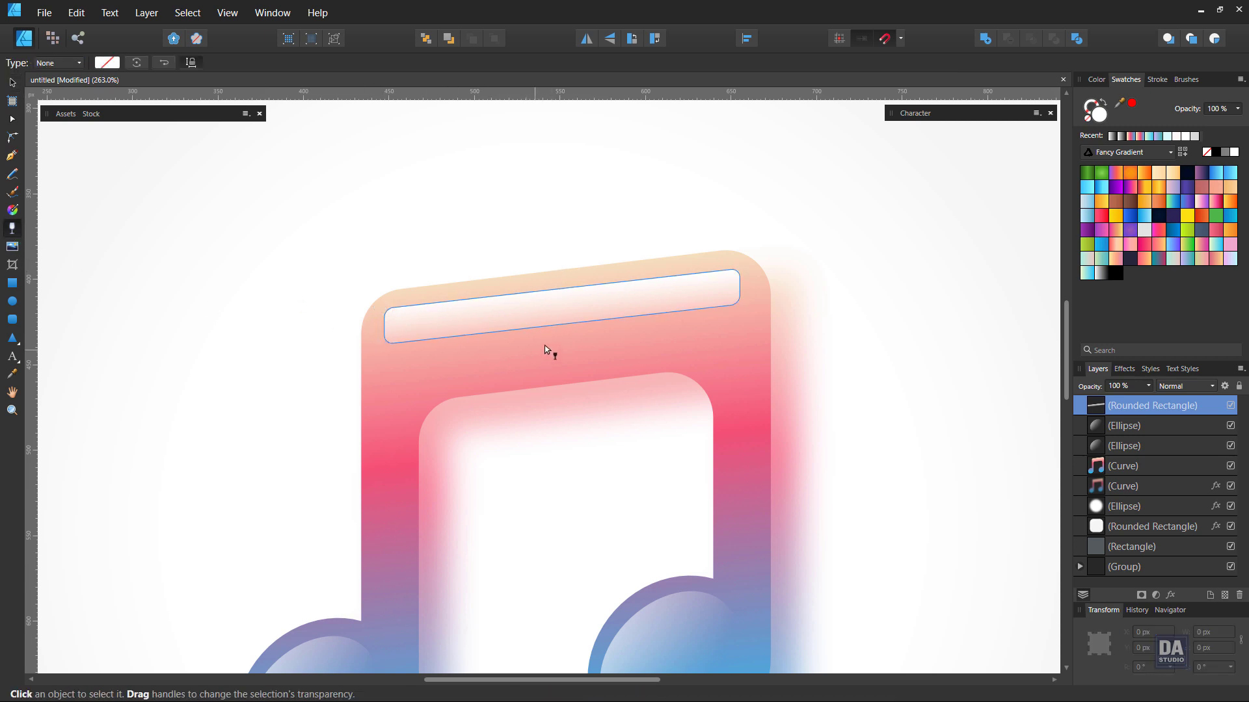
{"action": "mouse_move", "coordinate": [553, 307]}
{"action": "left_mouse_down"}
{"action": "mouse_move", "coordinate": [558, 340]}
{"action": "mouse_move", "coordinate": [551, 291]}
{"action": "left_mouse_up"}
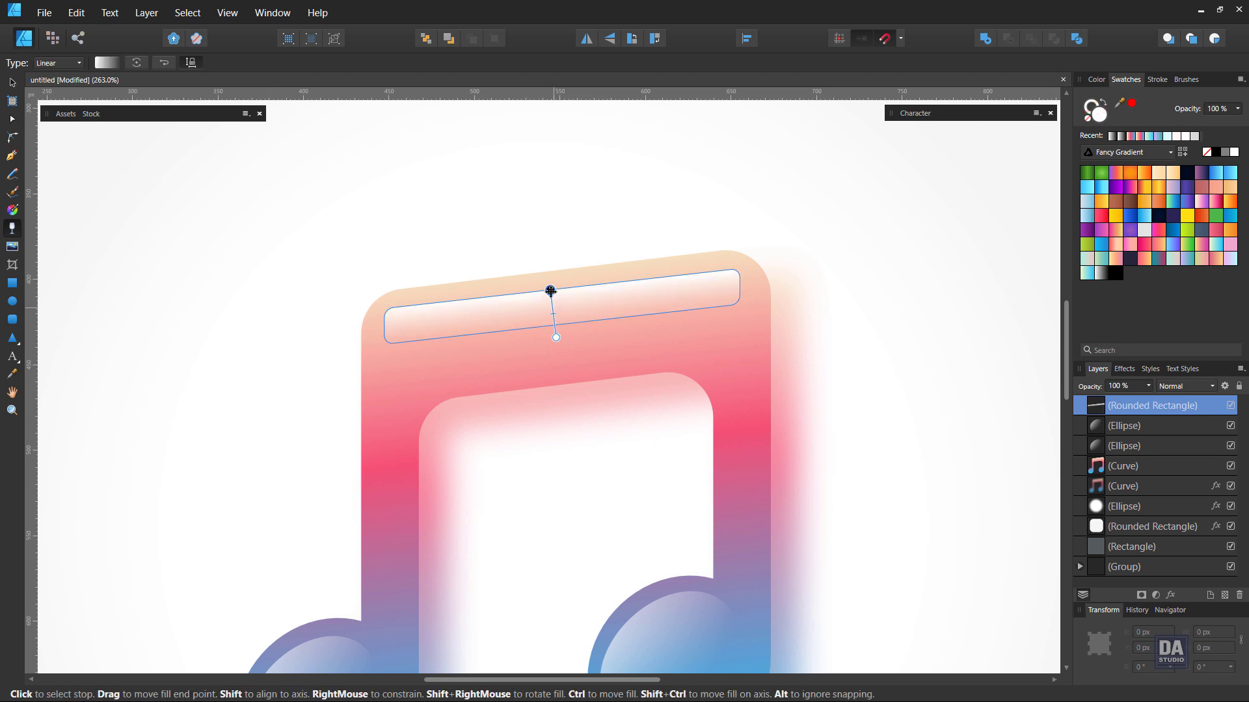
{"action": "left_click_drag", "start_coordinate": [556, 337], "coordinate": [556, 325]}
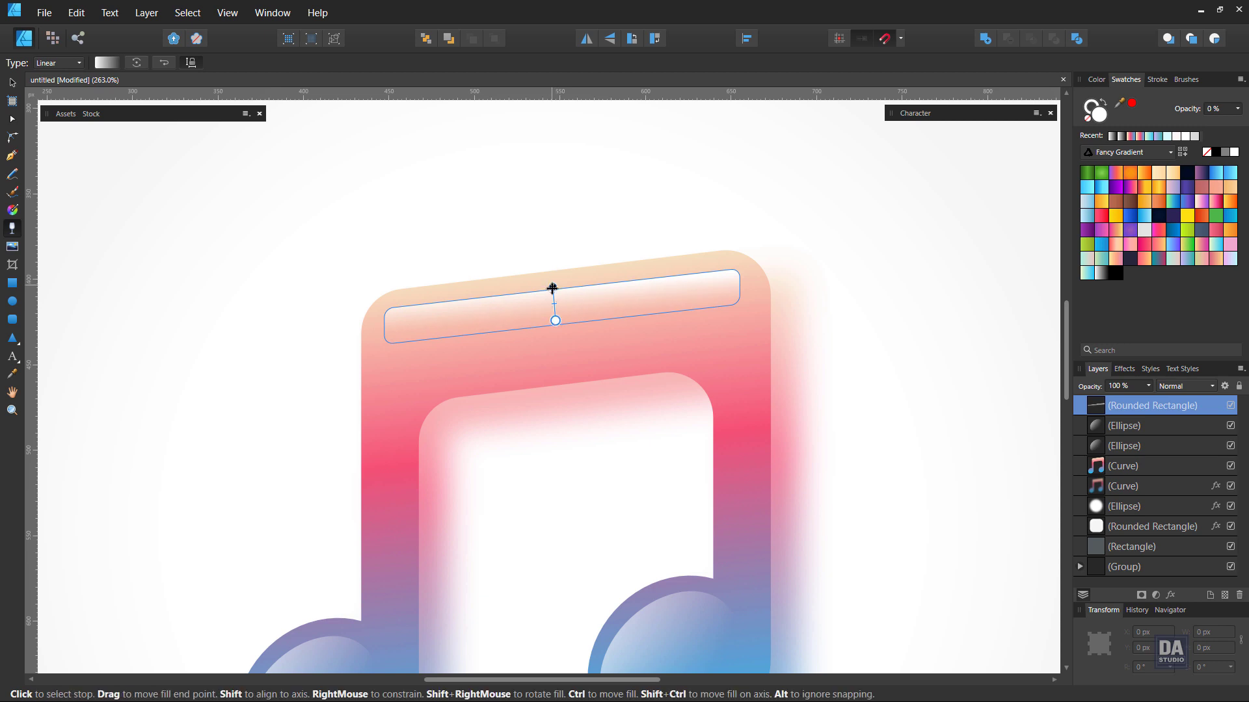
{"action": "left_click", "coordinate": [12, 84]}
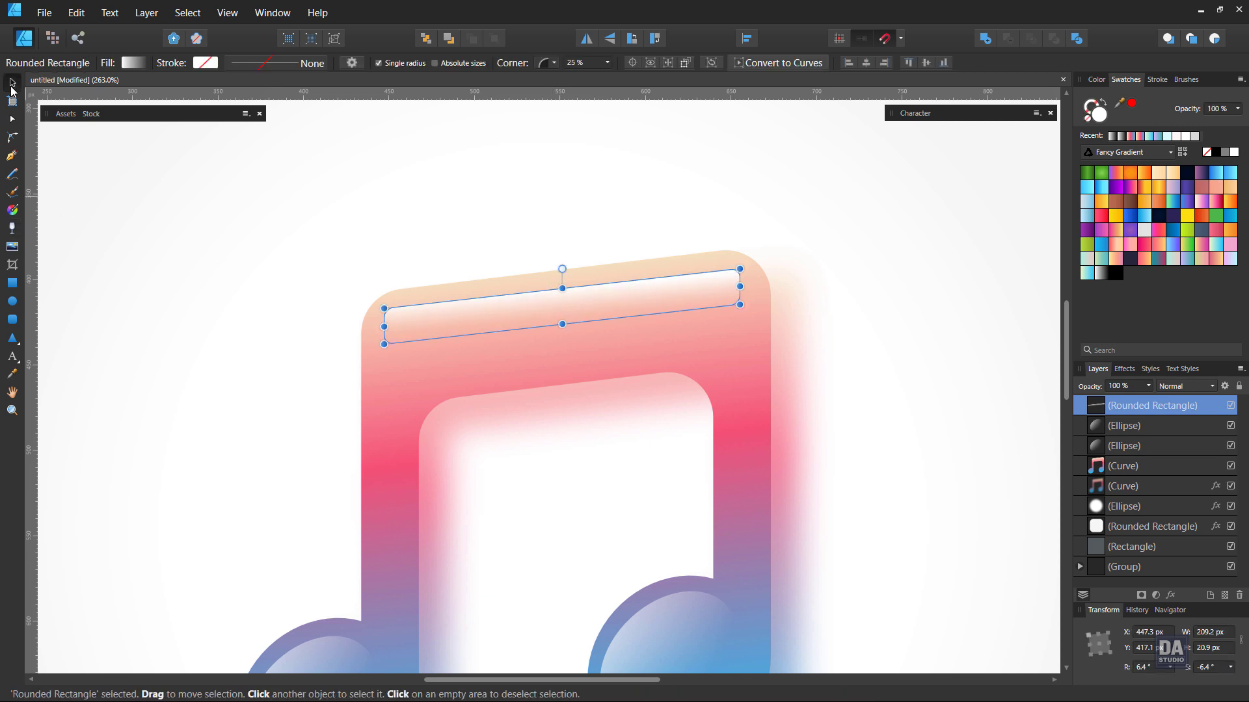
{"action": "left_click", "coordinate": [71, 173]}
Resize the beam's highlight bar to about 207.7 × 24.7 px, extending it closer to the beam's upper edge.
{"action": "left_click", "coordinate": [525, 299]}
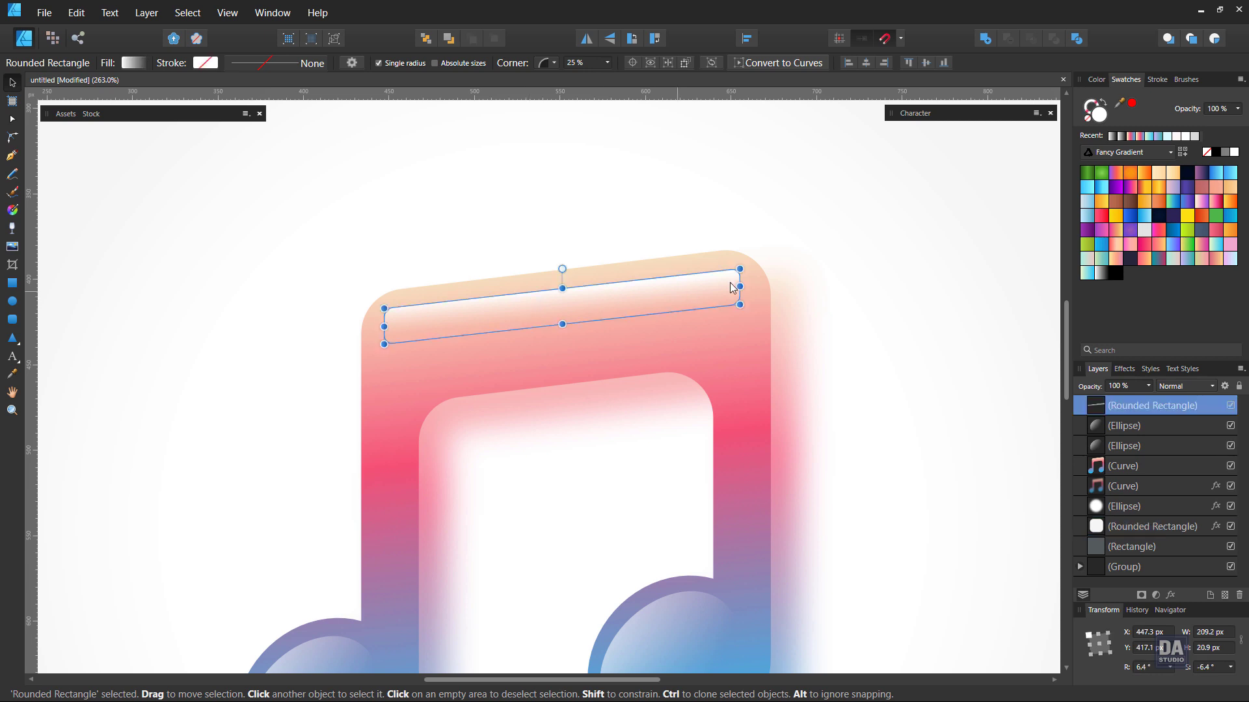
{"action": "left_click_drag", "start_coordinate": [739, 285], "coordinate": [749, 285]}
{"action": "left_click_drag", "start_coordinate": [563, 291], "coordinate": [565, 284]}
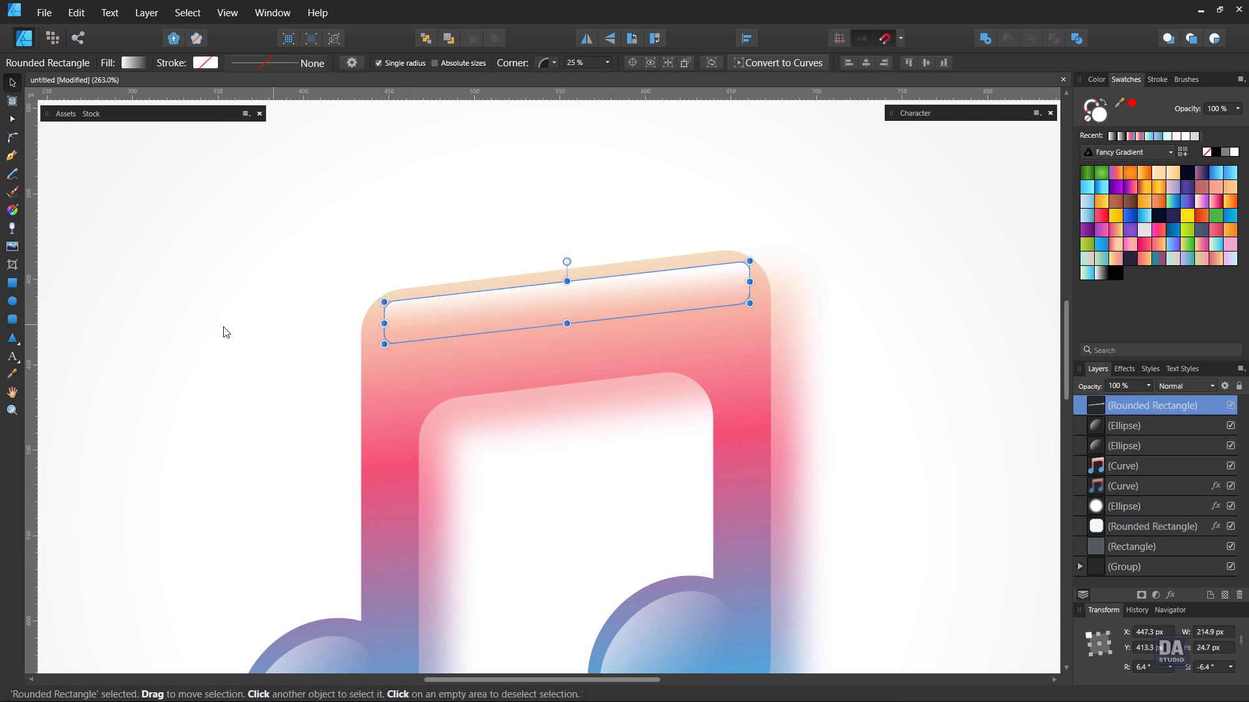
{"action": "left_click", "coordinate": [72, 336]}
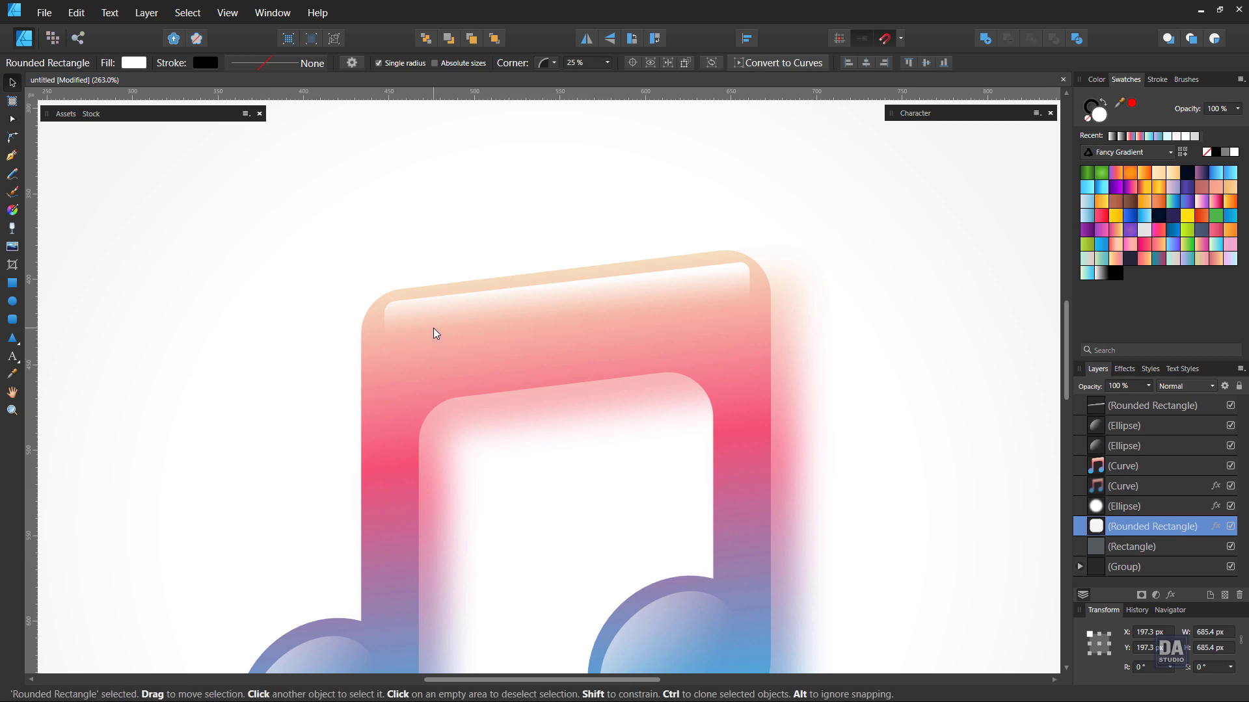
{"action": "left_click", "coordinate": [546, 302]}
{"action": "left_click_drag", "start_coordinate": [754, 284], "coordinate": [742, 282]}
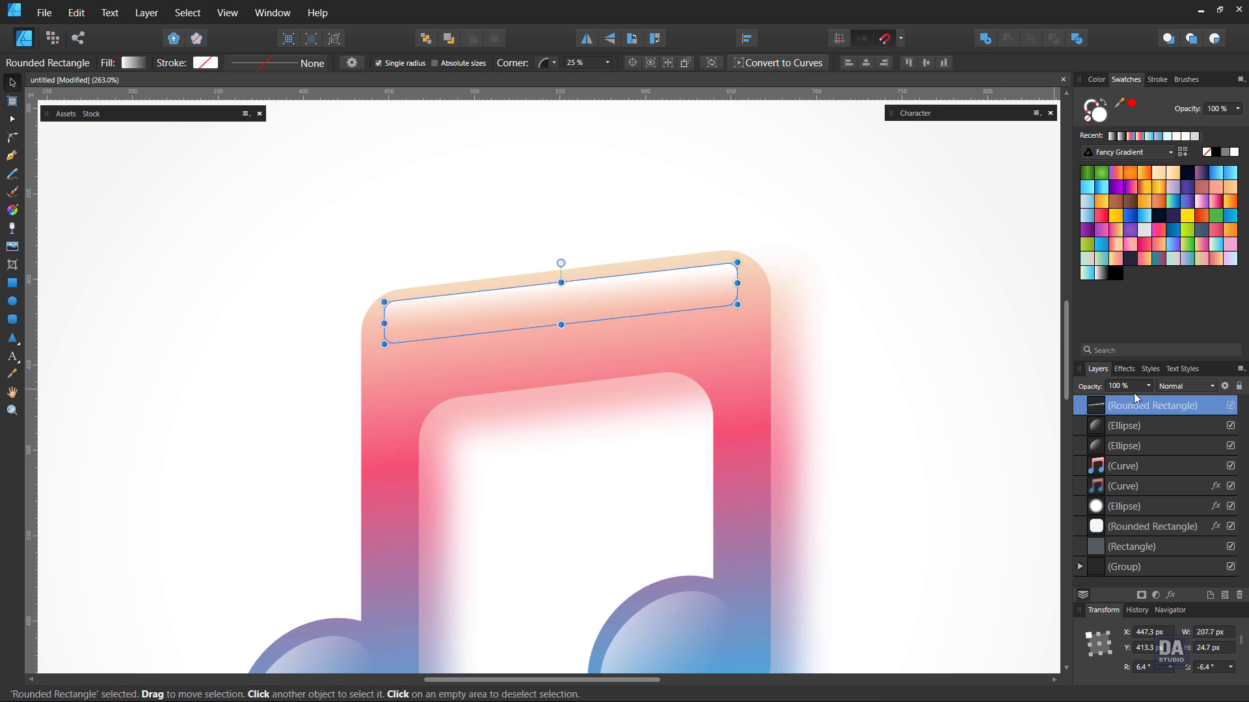
Lower the beam highlight's layer opacity to about 69 %, and deselect everything with the whole icon in view.
{"action": "left_click", "coordinate": [1148, 387]}
{"action": "left_click_drag", "start_coordinate": [1148, 400], "coordinate": [1117, 400]}
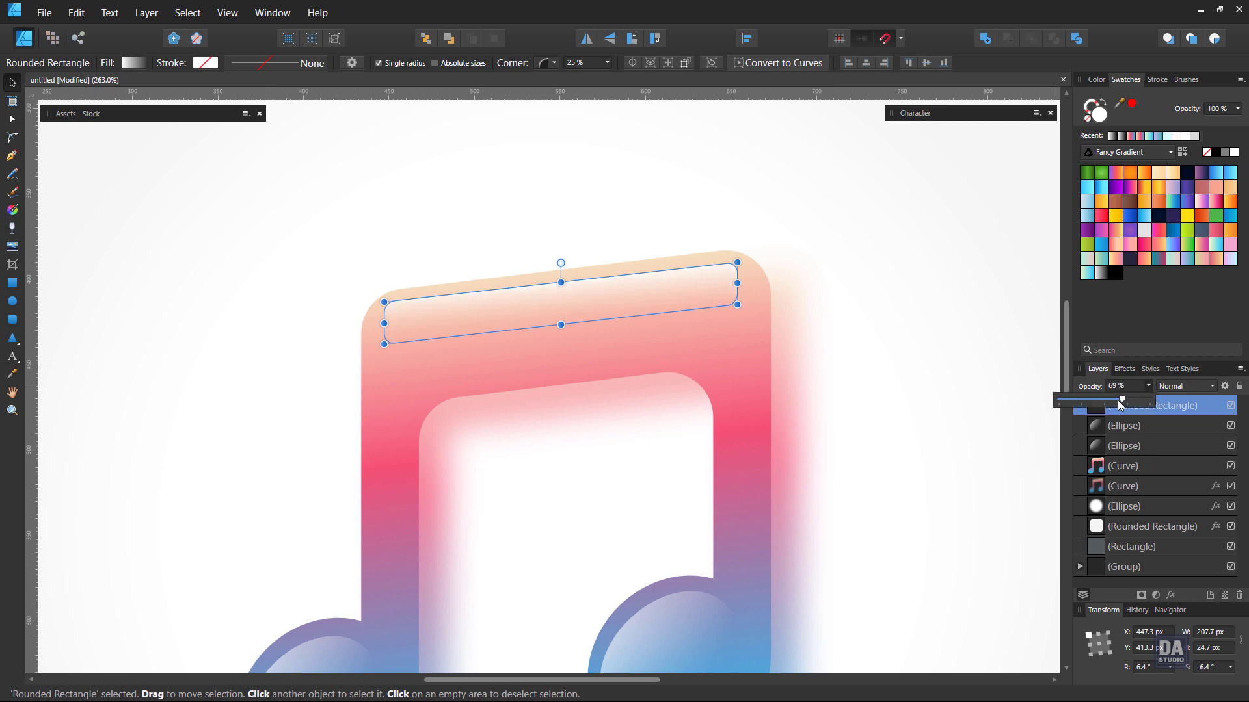
{"action": "left_click", "coordinate": [1044, 408]}
{"action": "left_click_drag", "start_coordinate": [684, 363], "coordinate": [240, 304]}
{"action": "left_click_drag", "start_coordinate": [418, 357], "coordinate": [357, 353]}
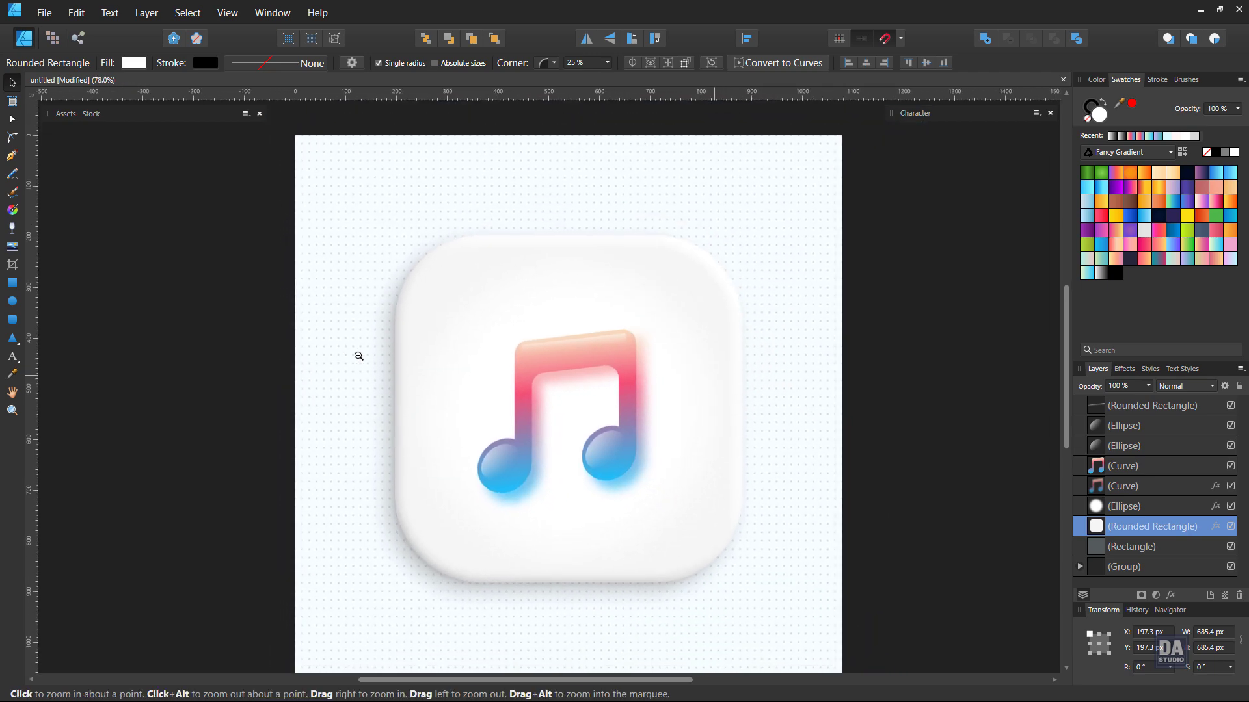
{"action": "left_click", "coordinate": [228, 410]}
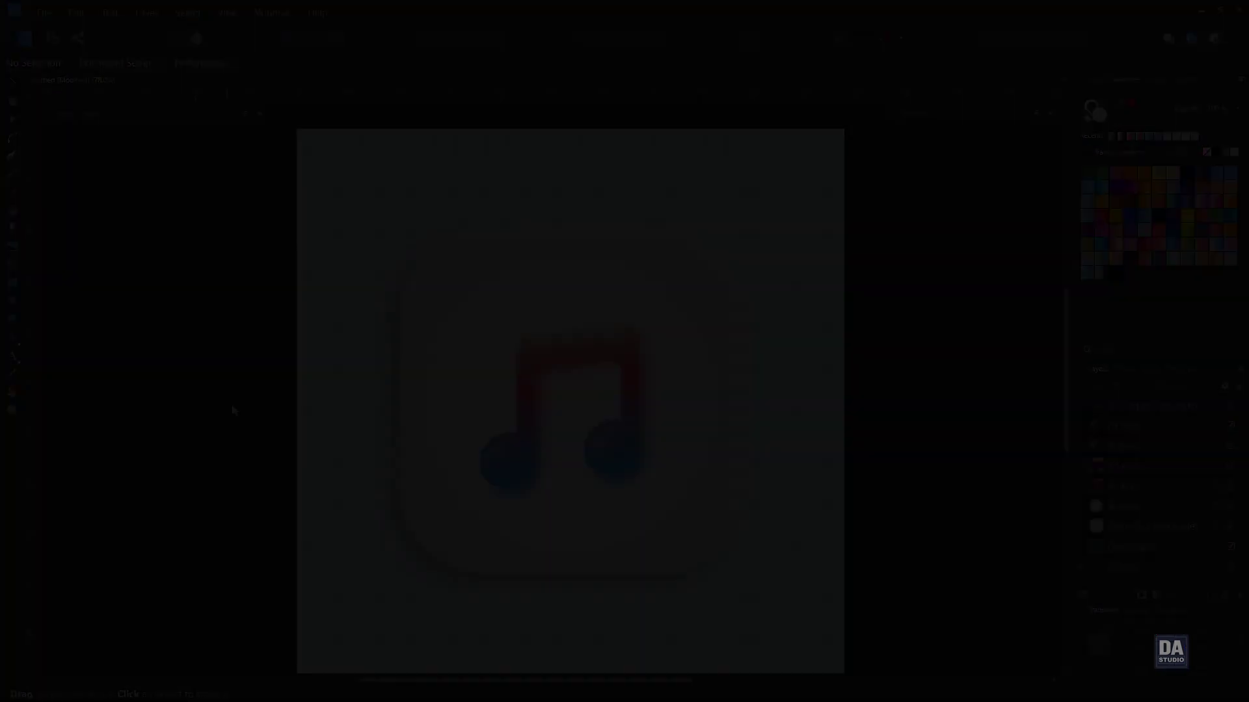